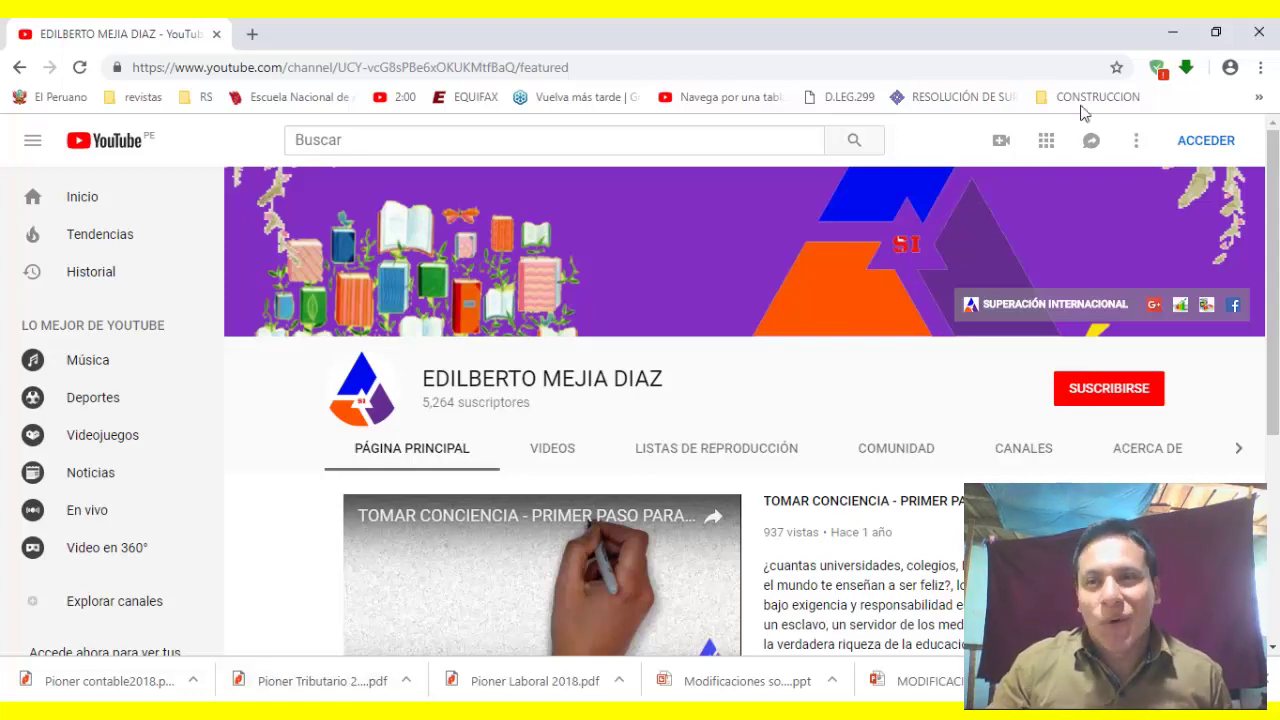
Minimize Chrome to reveal the Excel workbook holding the supplier table
{"action": "left_click", "coordinate": [1172, 33]}
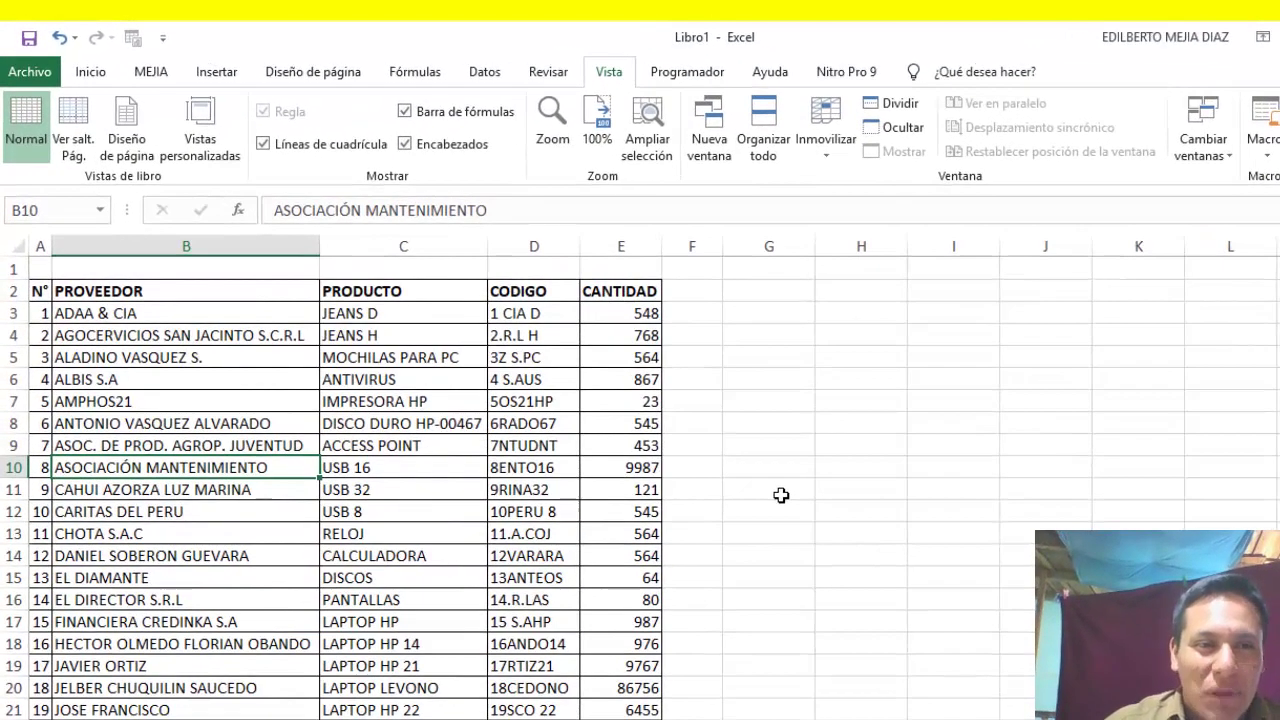
Copy supplier columns B:E and paste them starting at column F
{"action": "key", "text": "alt"}
{"action": "key", "text": "o"}
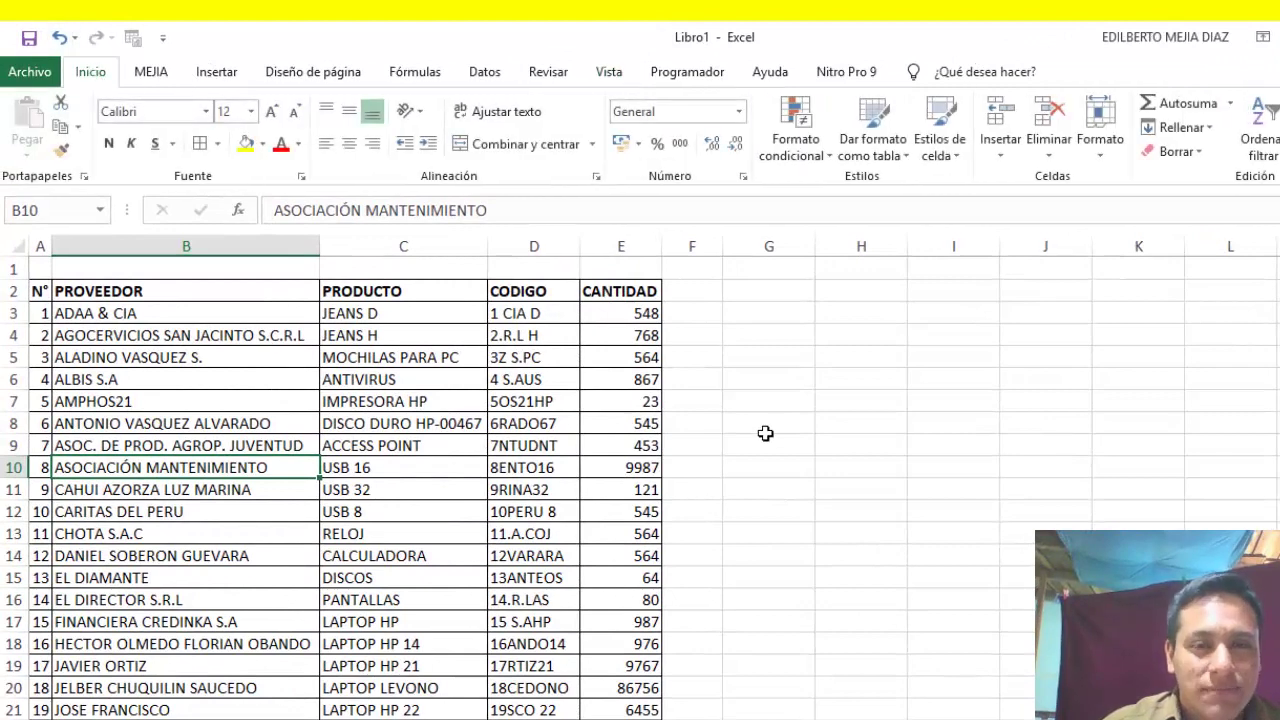
{"action": "left_click", "coordinate": [765, 433]}
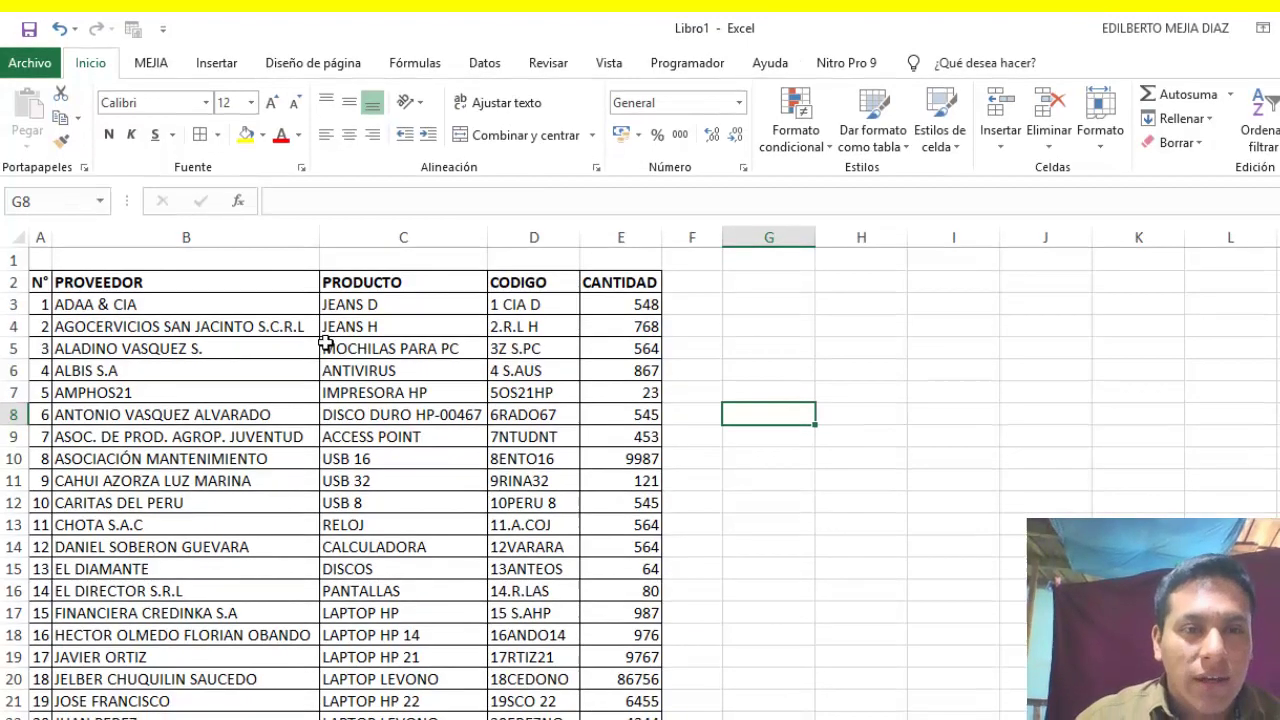
{"action": "mouse_move", "coordinate": [170, 232]}
{"action": "left_mouse_down"}
{"action": "mouse_move", "coordinate": [690, 272]}
{"action": "mouse_move", "coordinate": [630, 263]}
{"action": "left_mouse_up"}
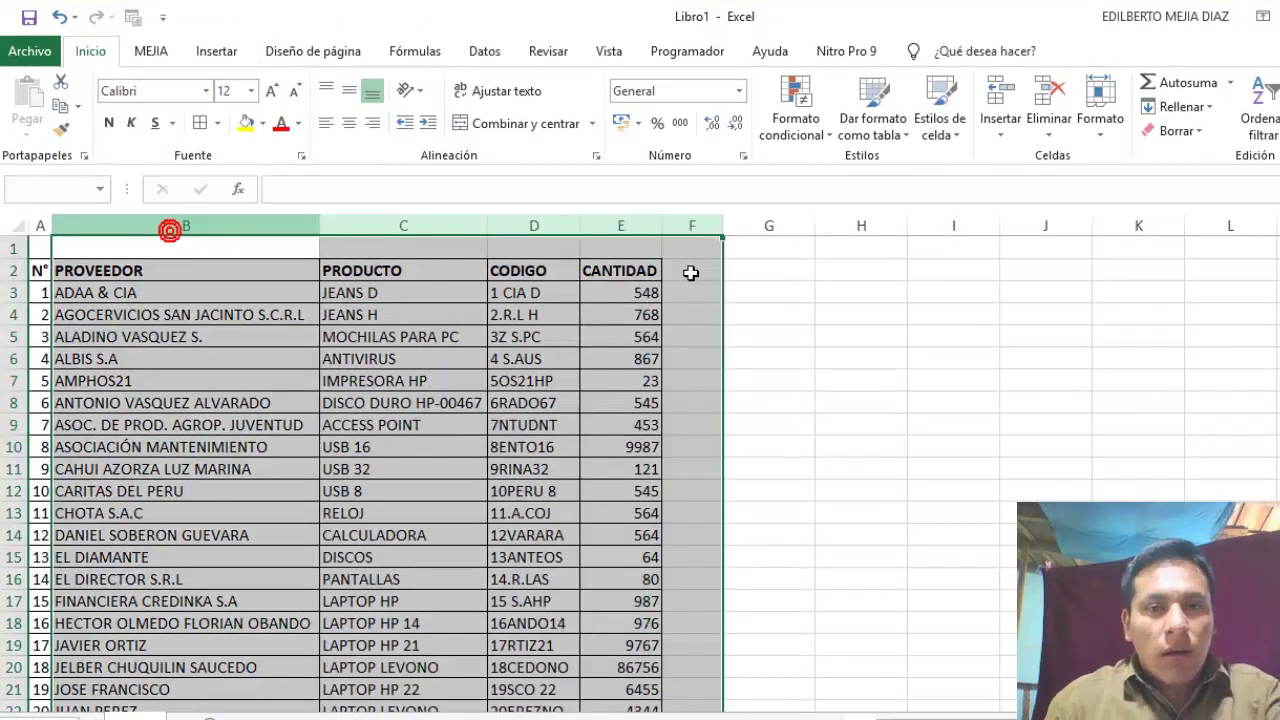
{"action": "key", "text": "ctrl+c"}
{"action": "left_click", "coordinate": [688, 228]}
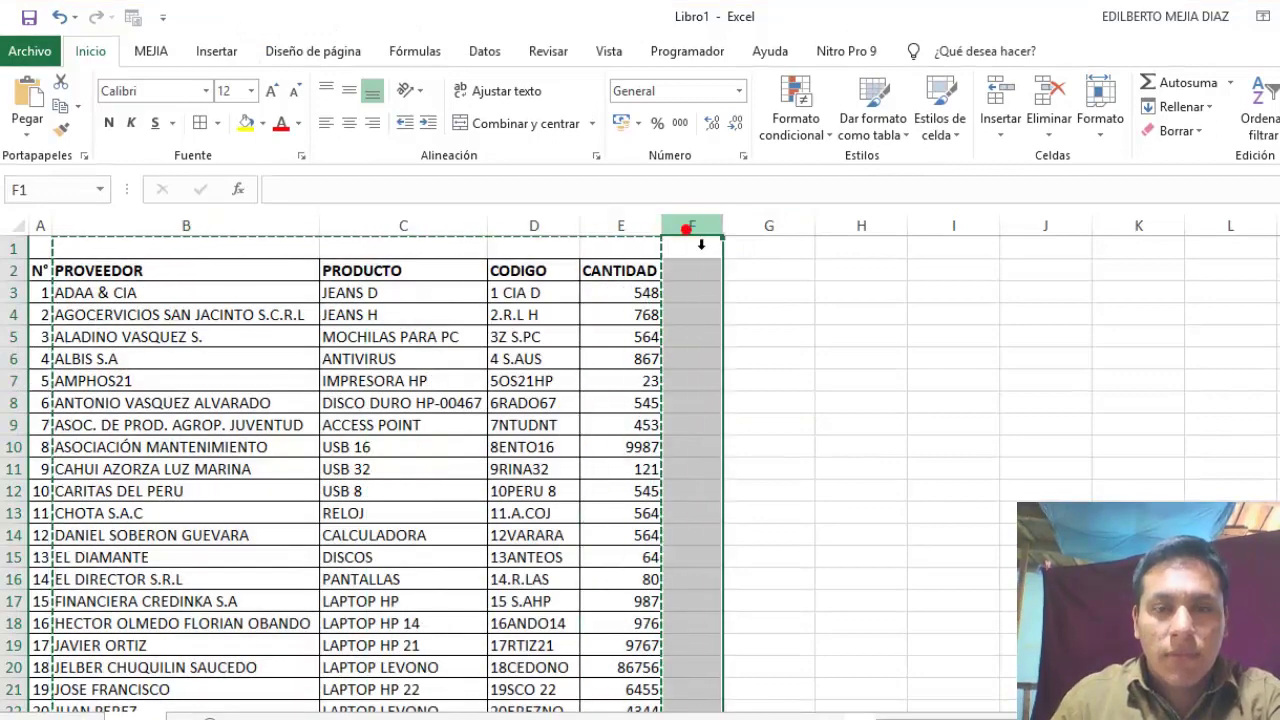
{"action": "key", "text": "ctrl+v"}
{"action": "left_click", "coordinate": [1274, 248]}
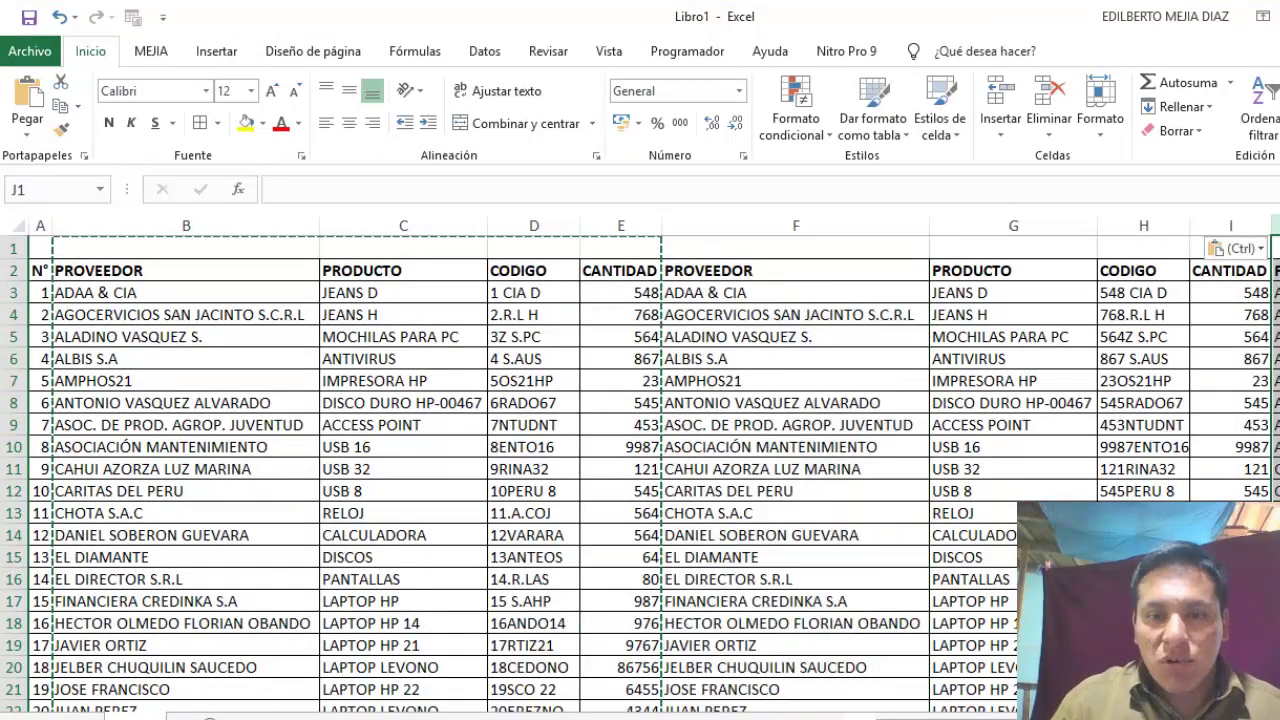
Review the pasted copy beside the original table and select header row 2
{"action": "scroll", "coordinate": [402, 538], "scroll_direction": "right", "scroll_amount": 2}
{"action": "scroll", "coordinate": [402, 538], "scroll_direction": "right", "scroll_amount": 2}
{"action": "scroll", "coordinate": [402, 538], "scroll_direction": "left", "scroll_amount": 4}
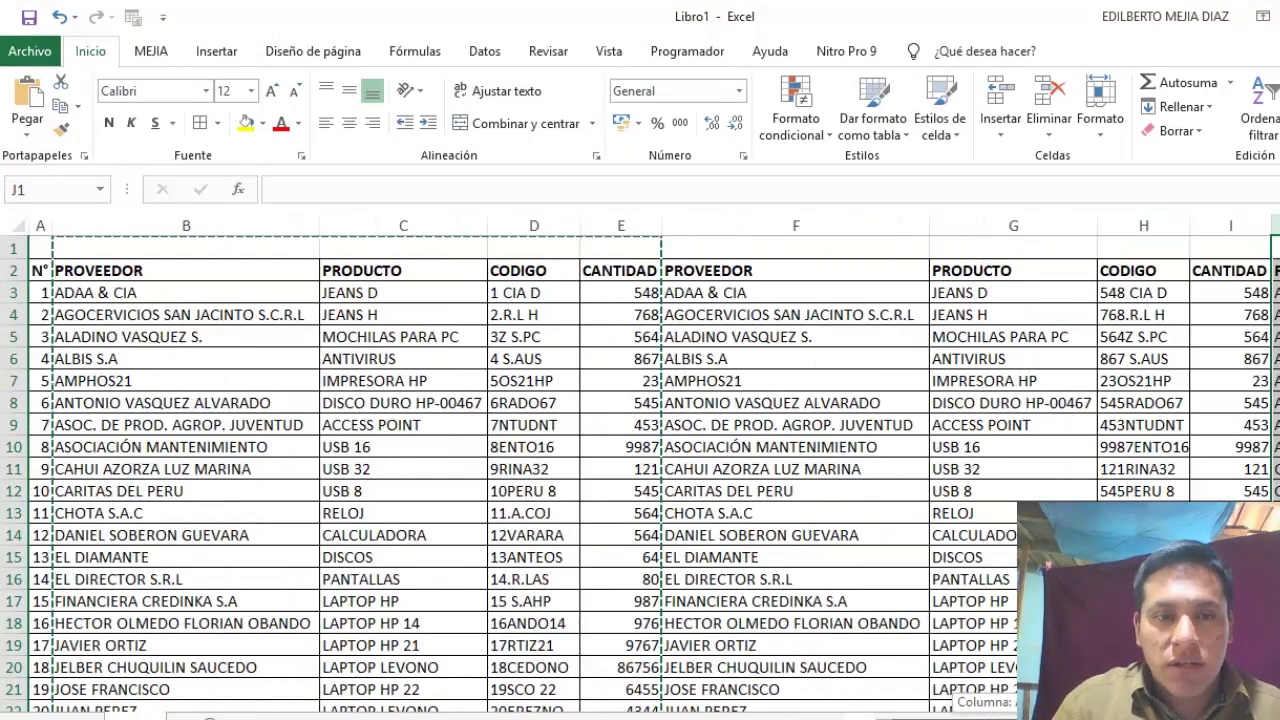
{"action": "left_click", "coordinate": [401, 538]}
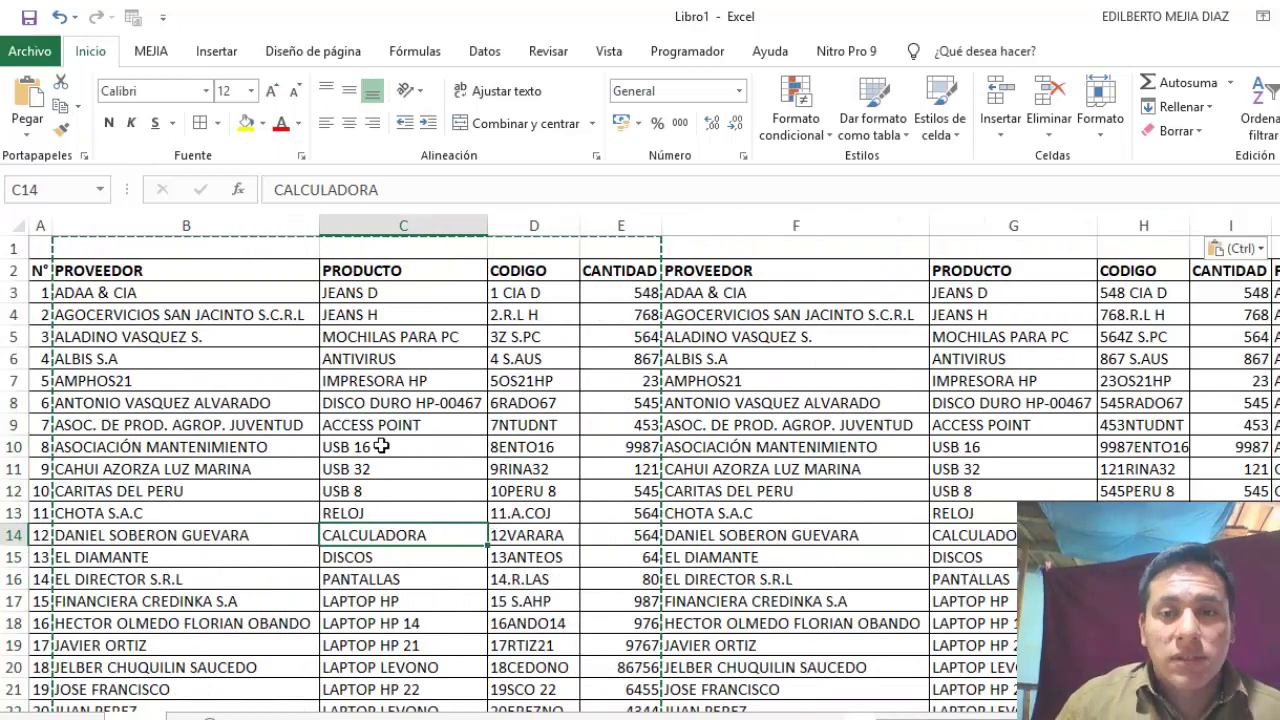
{"action": "scroll", "coordinate": [766, 457], "scroll_direction": "down", "scroll_amount": 4}
{"action": "scroll", "coordinate": [780, 508], "scroll_direction": "up", "scroll_amount": 1}
{"action": "scroll", "coordinate": [762, 520], "scroll_direction": "up", "scroll_amount": 3}
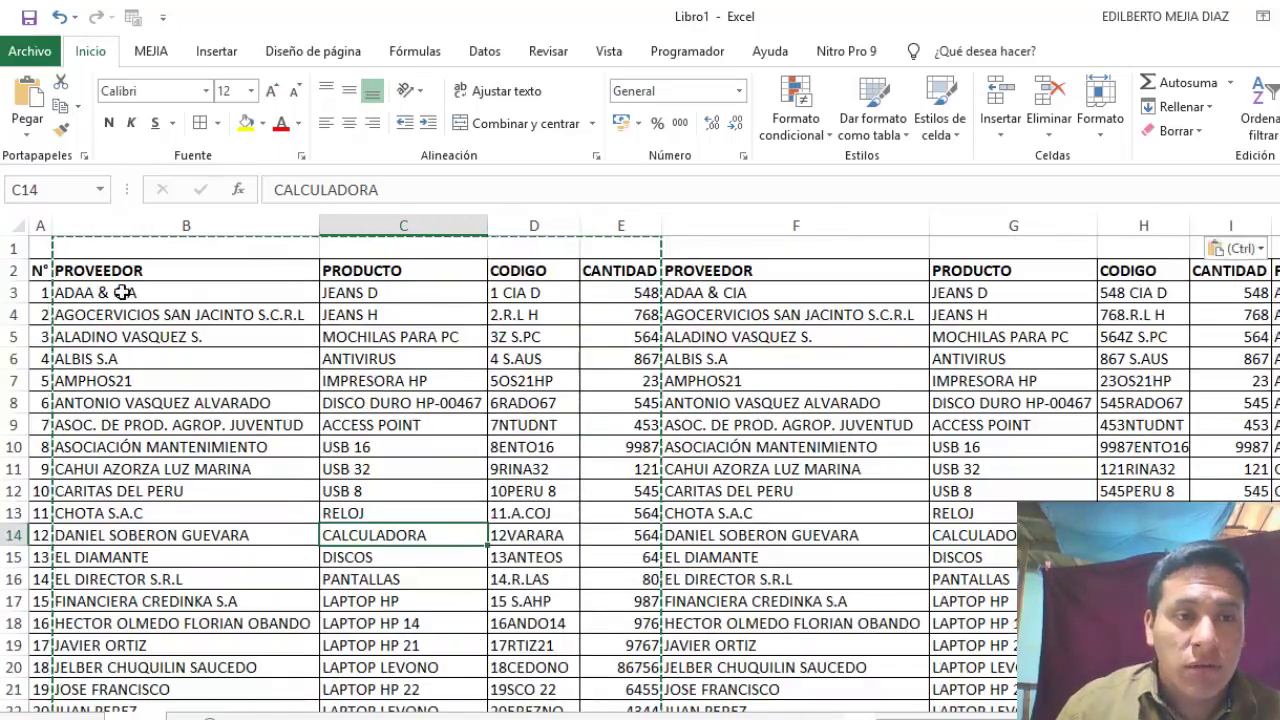
{"action": "left_click", "coordinate": [14, 270]}
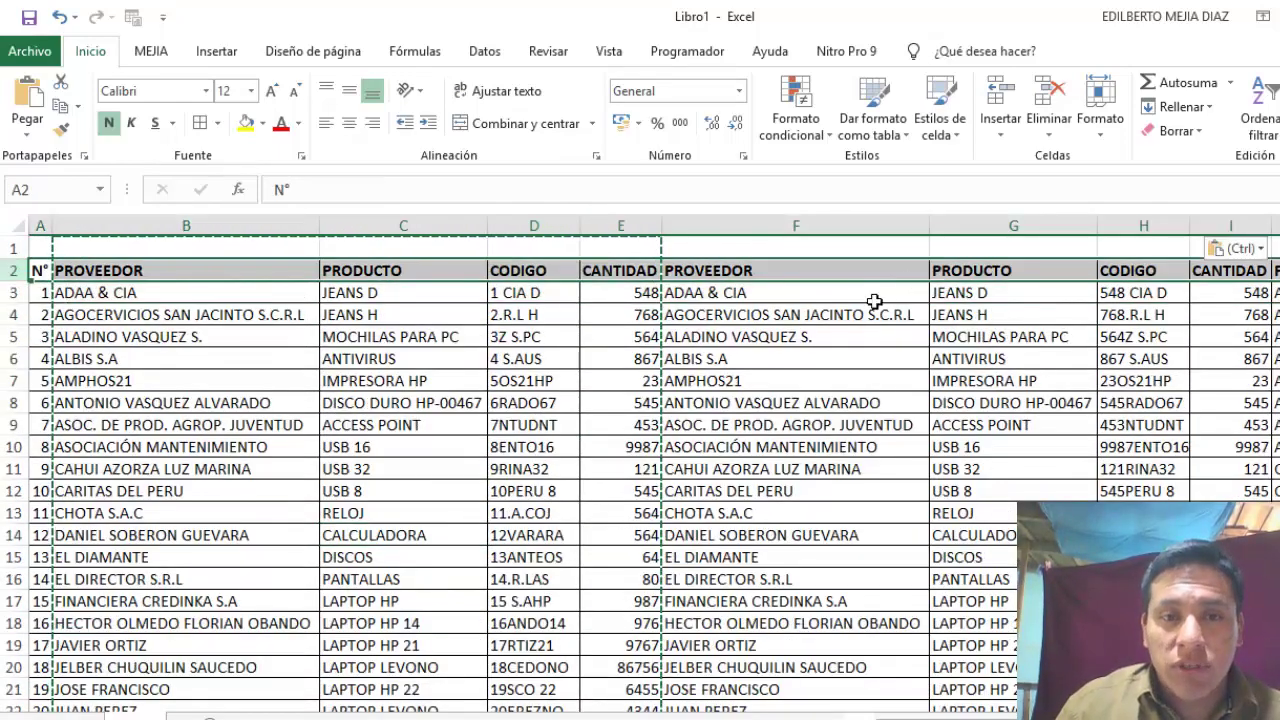
{"action": "scroll", "coordinate": [874, 302], "scroll_direction": "down", "scroll_amount": 1}
{"action": "scroll", "coordinate": [694, 486], "scroll_direction": "down", "scroll_amount": 8}
{"action": "scroll", "coordinate": [680, 500], "scroll_direction": "up", "scroll_amount": 9}
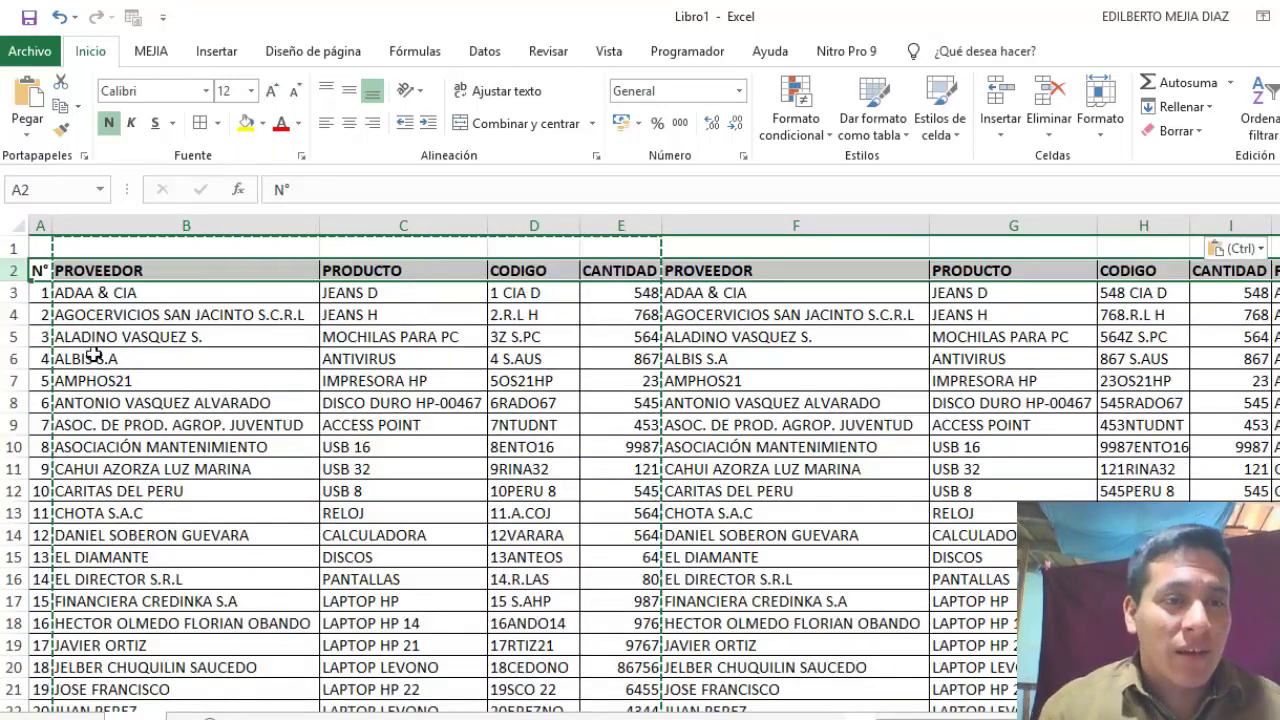
{"action": "left_click_drag", "start_coordinate": [88, 271], "coordinate": [110, 408]}
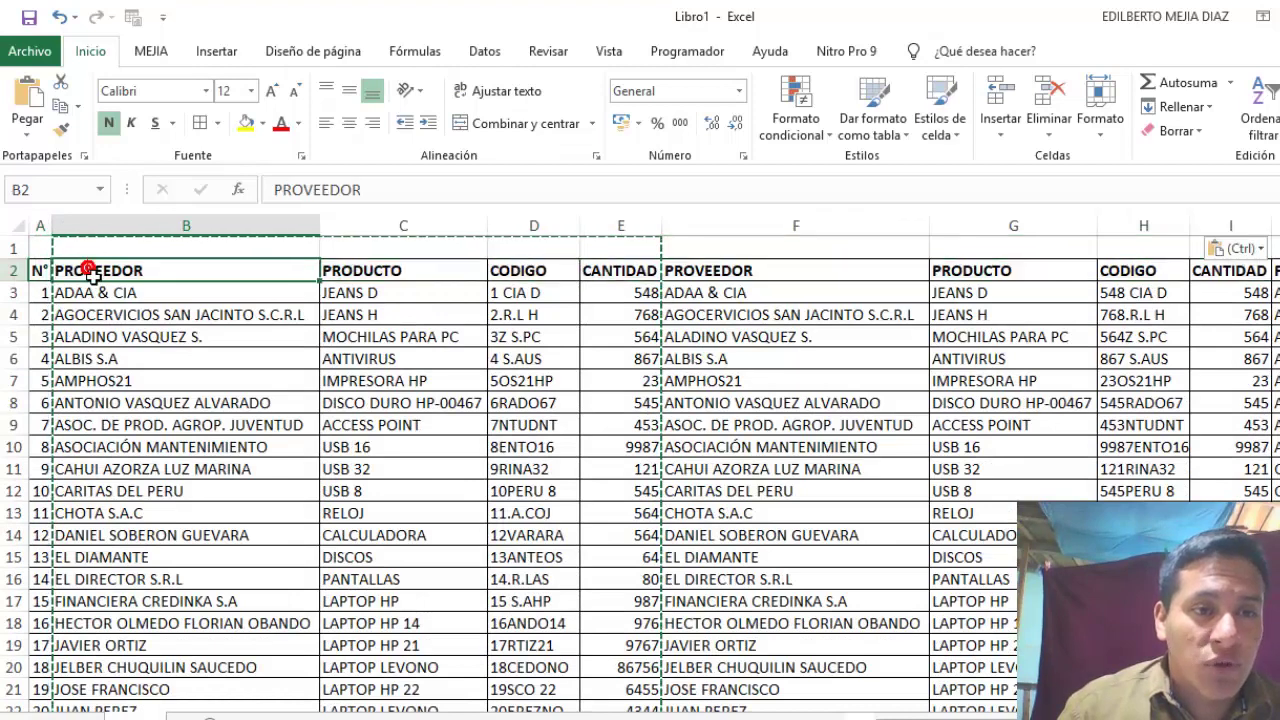
{"action": "left_click", "coordinate": [14, 271]}
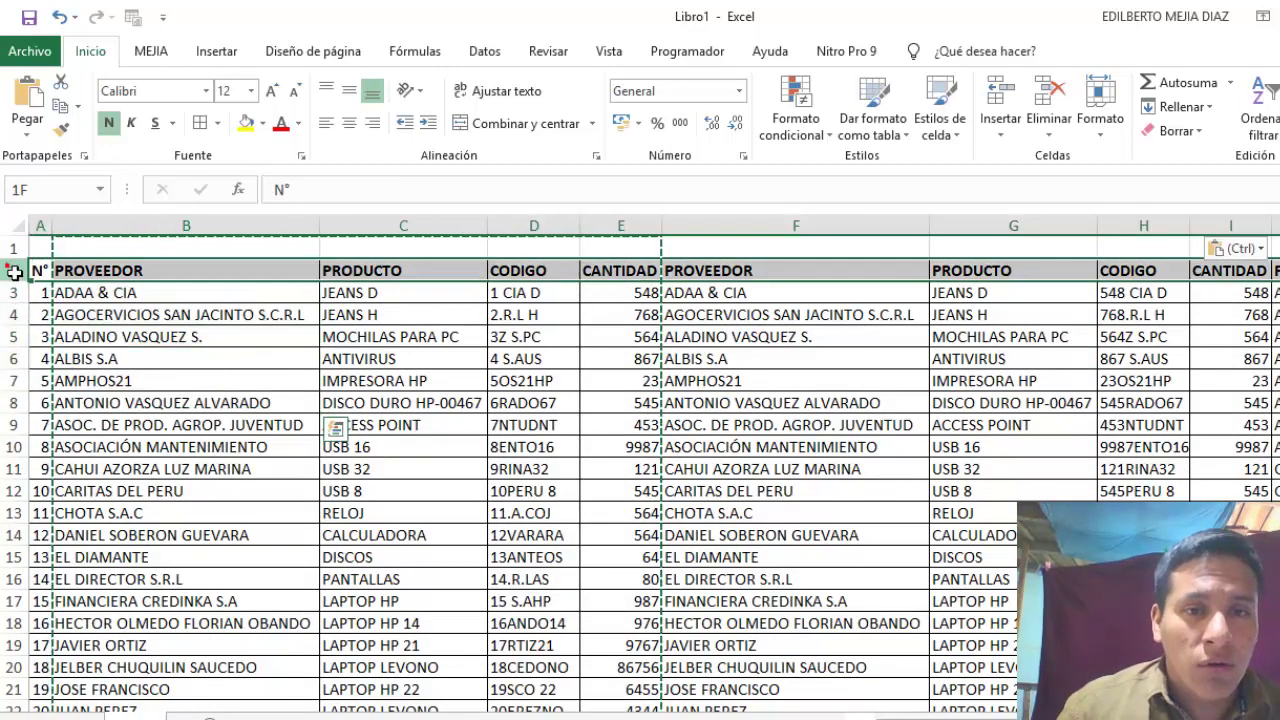
{"action": "left_click_drag", "start_coordinate": [640, 293], "coordinate": [626, 272]}
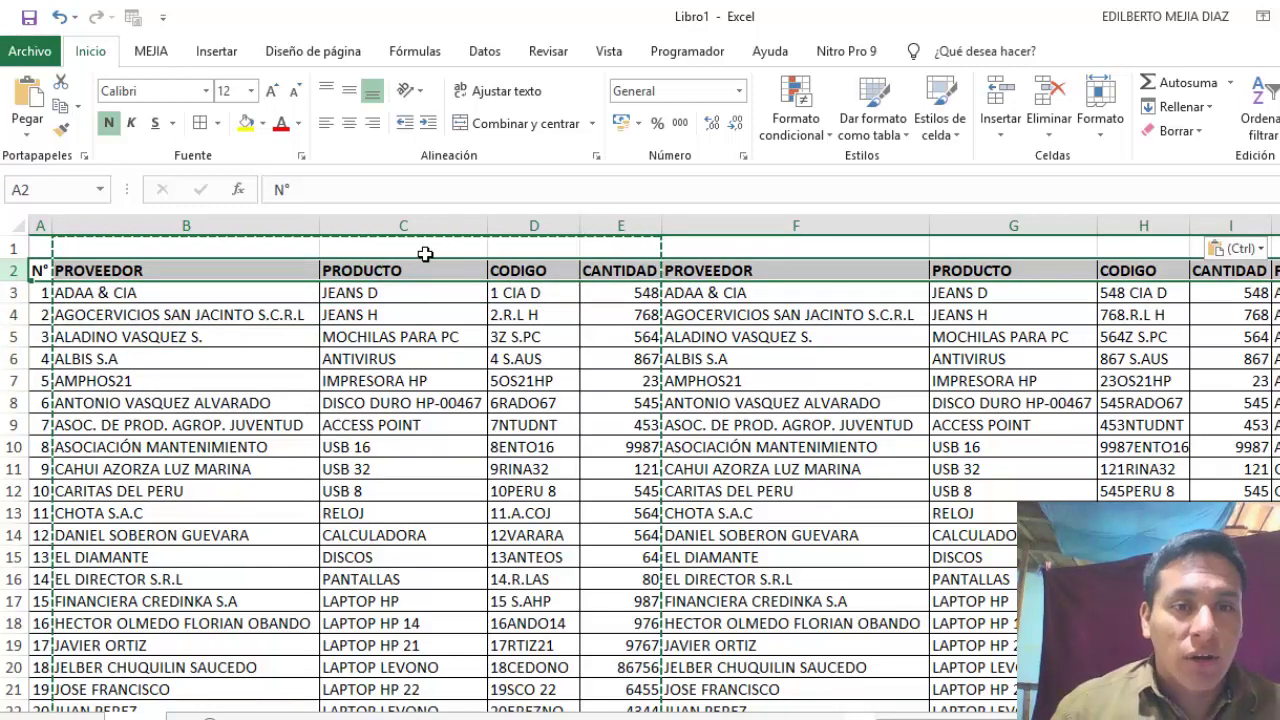
{"action": "left_click", "coordinate": [415, 227]}
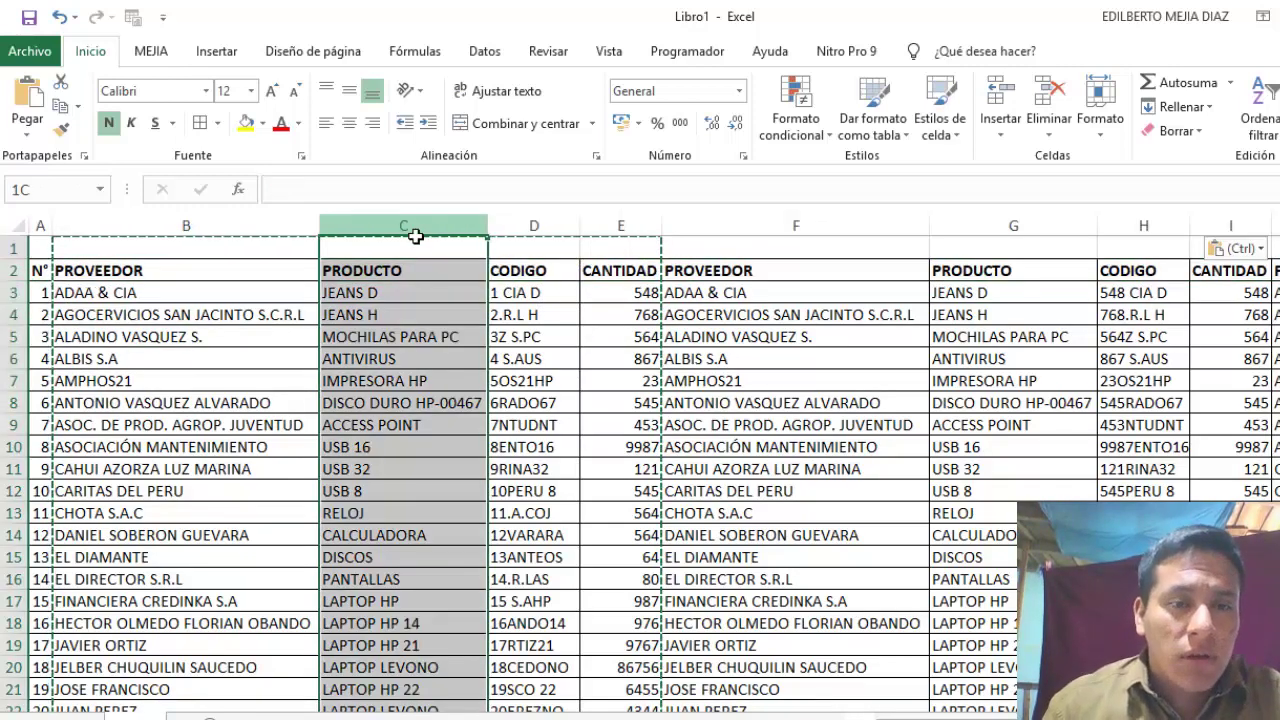
{"action": "left_click", "coordinate": [306, 226]}
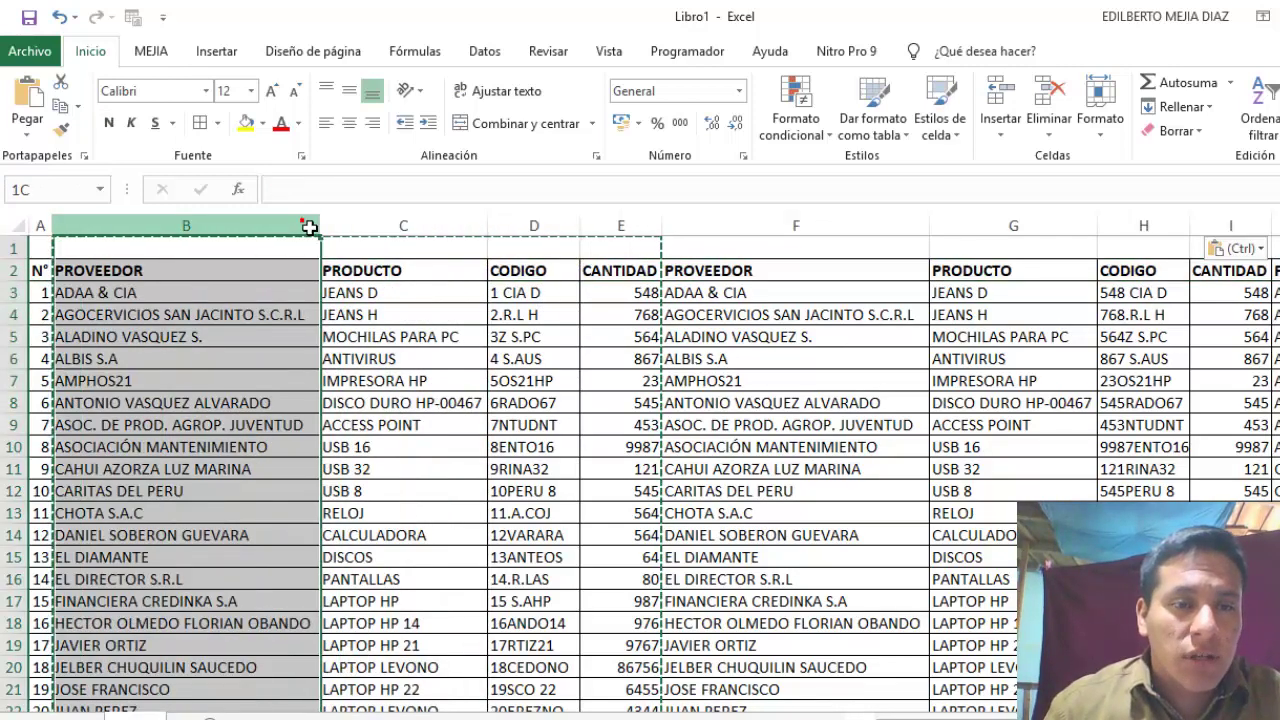
{"action": "left_click_drag", "start_coordinate": [236, 230], "coordinate": [40, 226]}
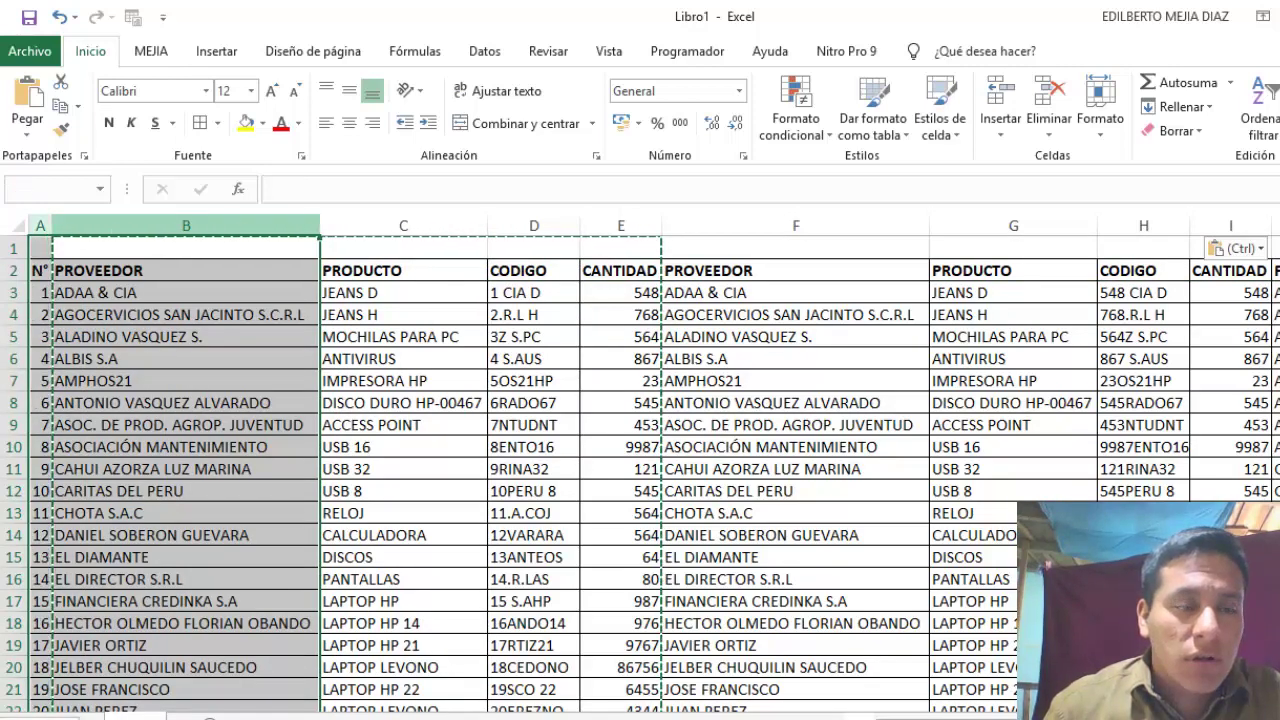
{"action": "left_click", "coordinate": [94, 293]}
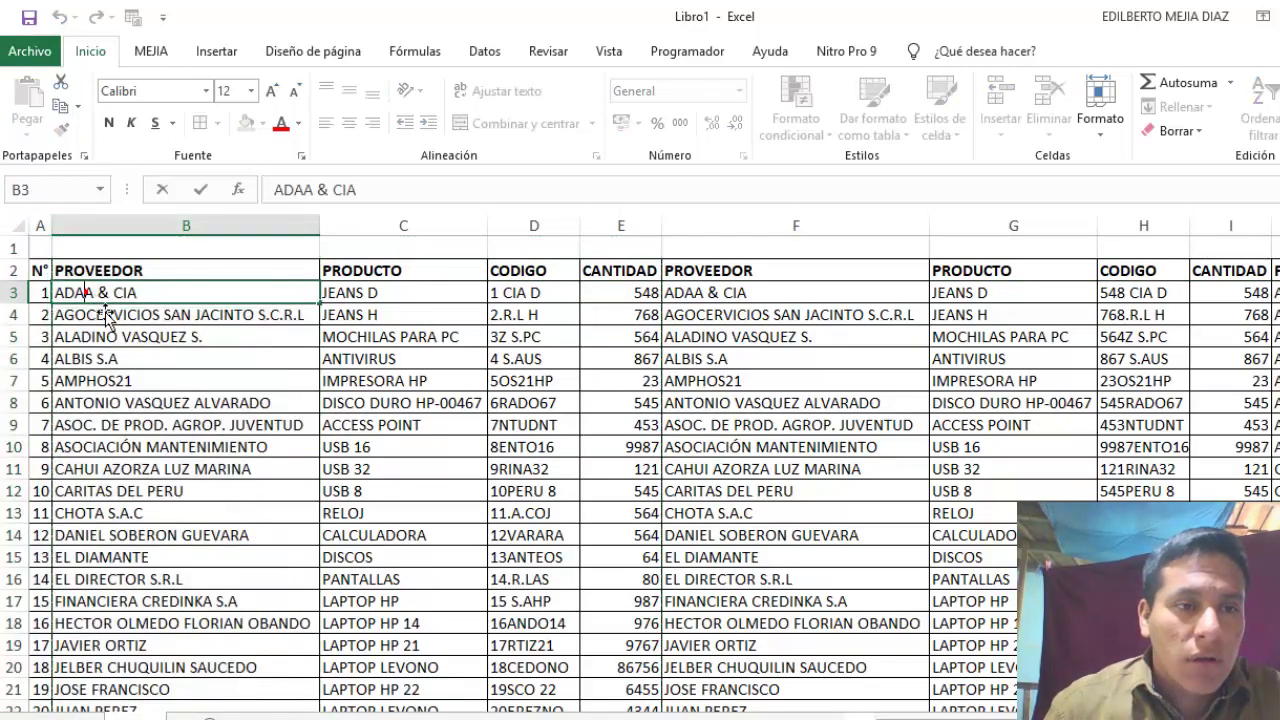
{"action": "left_click", "coordinate": [133, 380]}
{"action": "left_click_drag", "start_coordinate": [187, 232], "coordinate": [184, 236]}
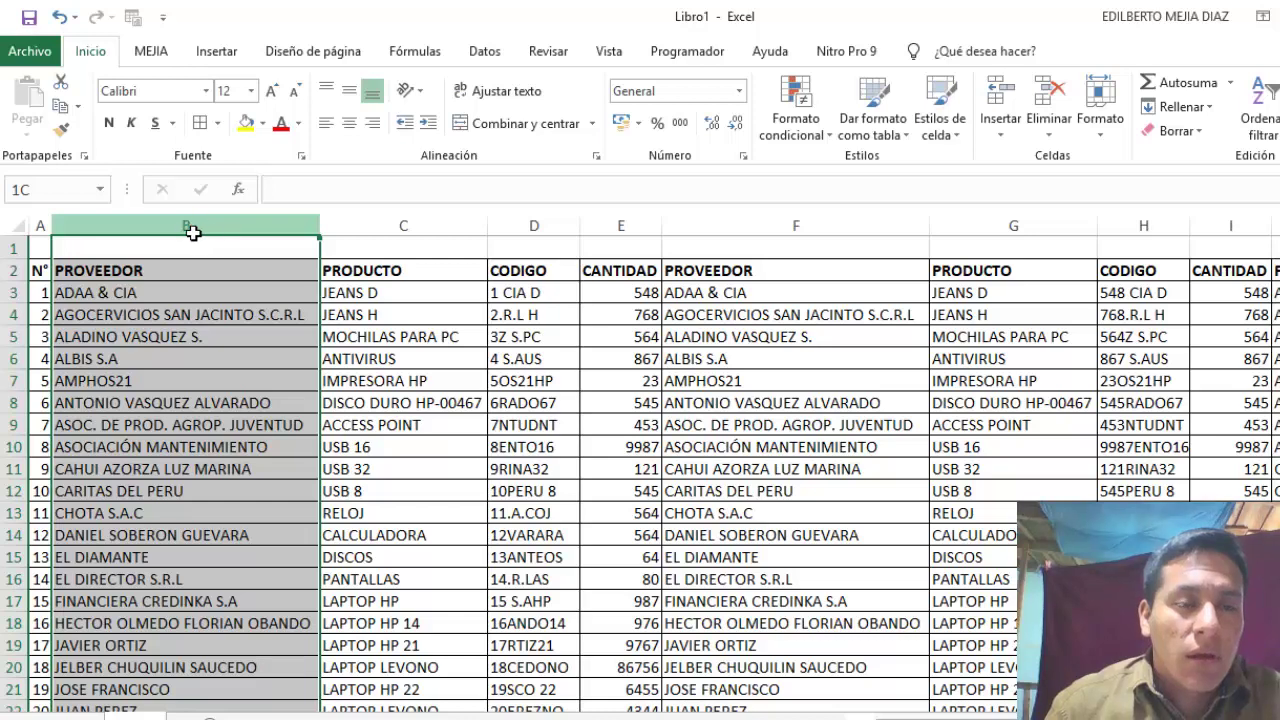
{"action": "mouse_move", "coordinate": [77, 234]}
{"action": "left_mouse_down"}
{"action": "mouse_move", "coordinate": [41, 232]}
{"action": "mouse_move", "coordinate": [14, 283]}
{"action": "left_mouse_up"}
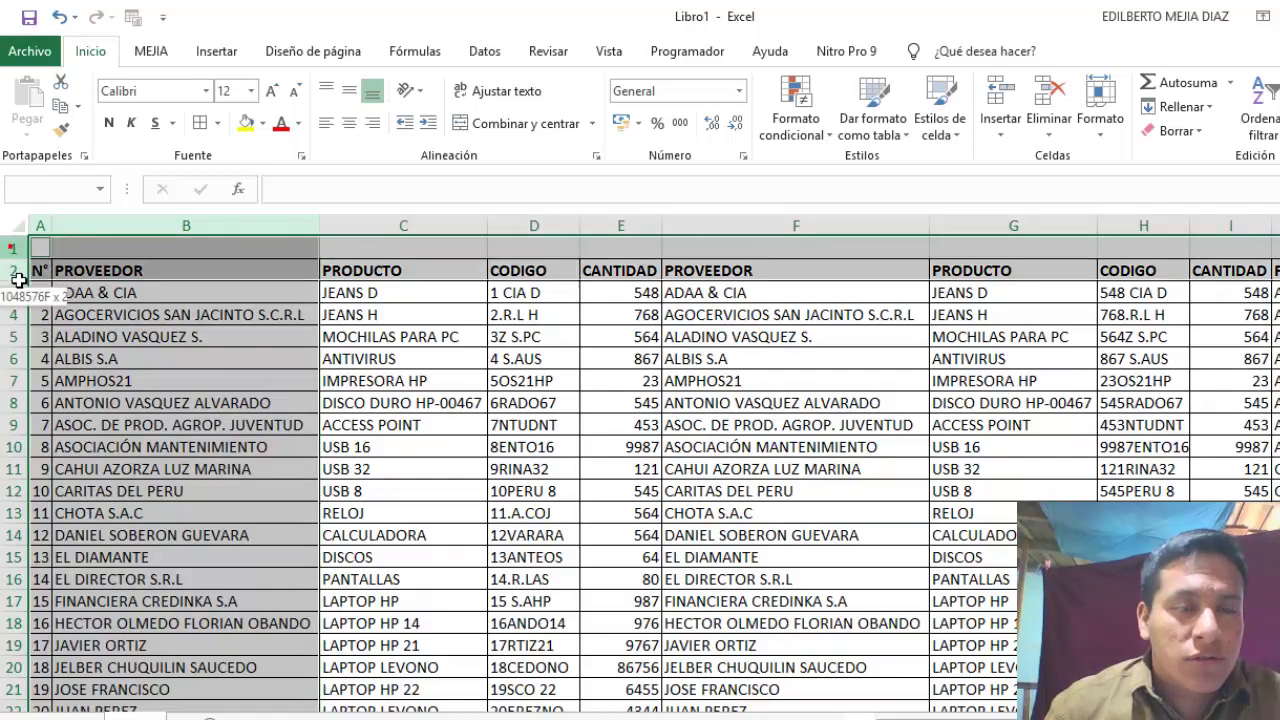
{"action": "left_click", "coordinate": [356, 296]}
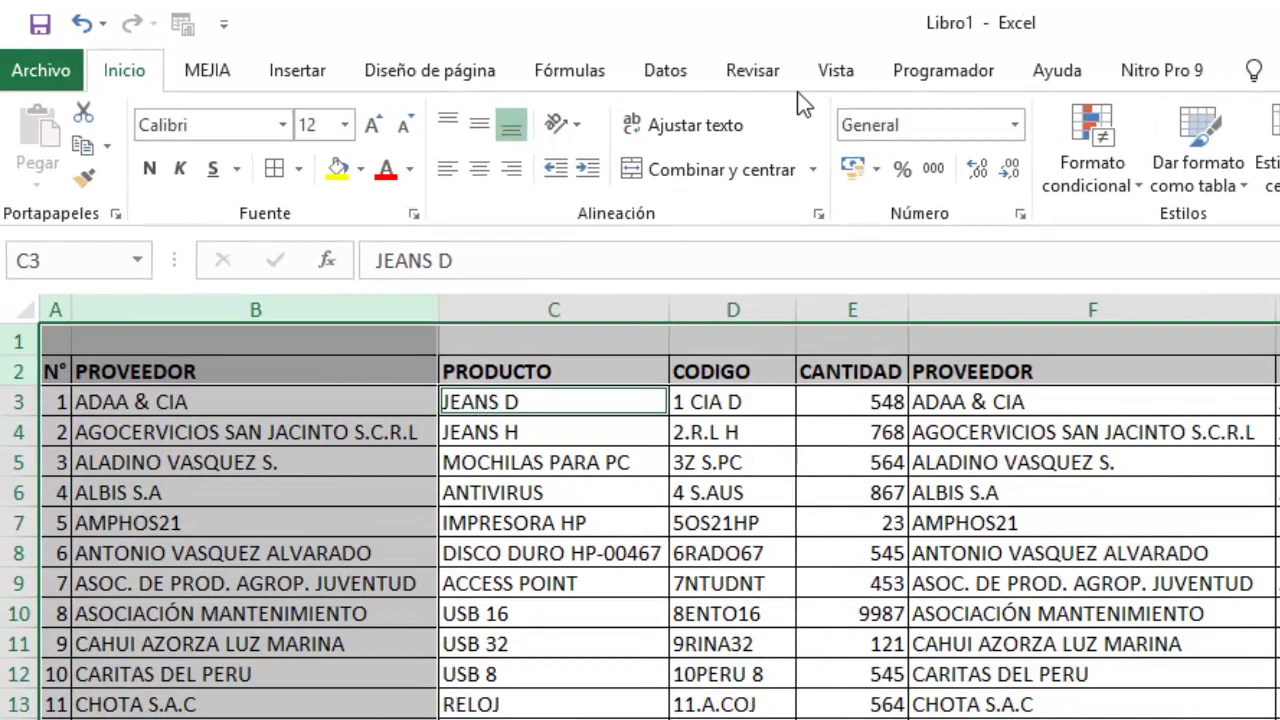
{"action": "left_click", "coordinate": [836, 76]}
{"action": "left_click", "coordinate": [1140, 190]}
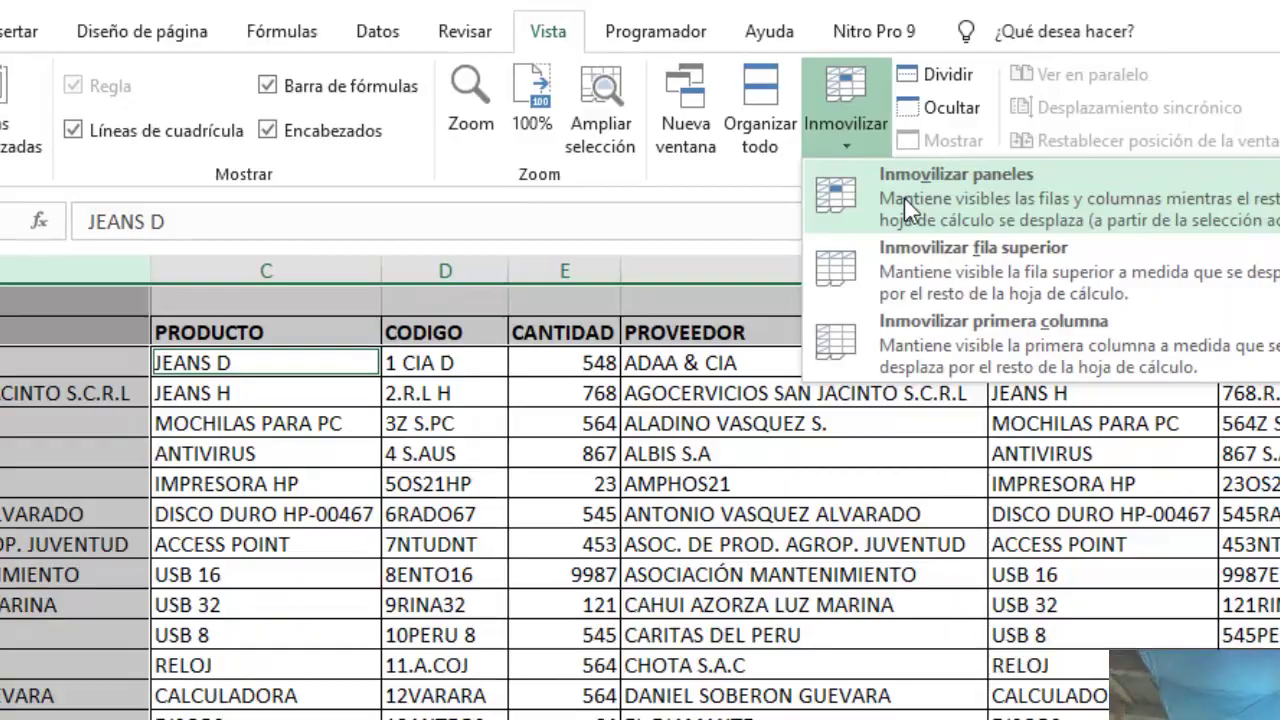
{"action": "left_click", "coordinate": [904, 198]}
{"action": "left_click", "coordinate": [300, 544]}
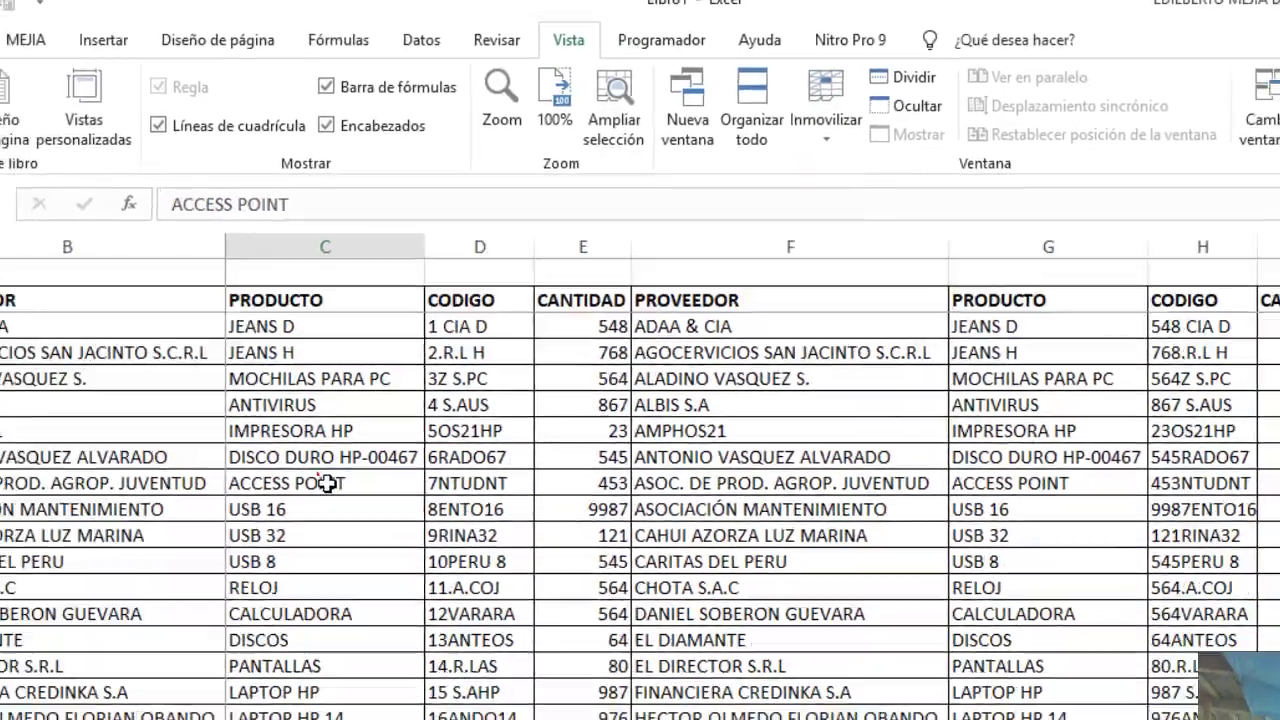
{"action": "scroll", "coordinate": [388, 374], "scroll_direction": "down", "scroll_amount": 5}
{"action": "scroll", "coordinate": [388, 374], "scroll_direction": "down", "scroll_amount": 3}
{"action": "scroll", "coordinate": [388, 374], "scroll_direction": "up", "scroll_amount": 9}
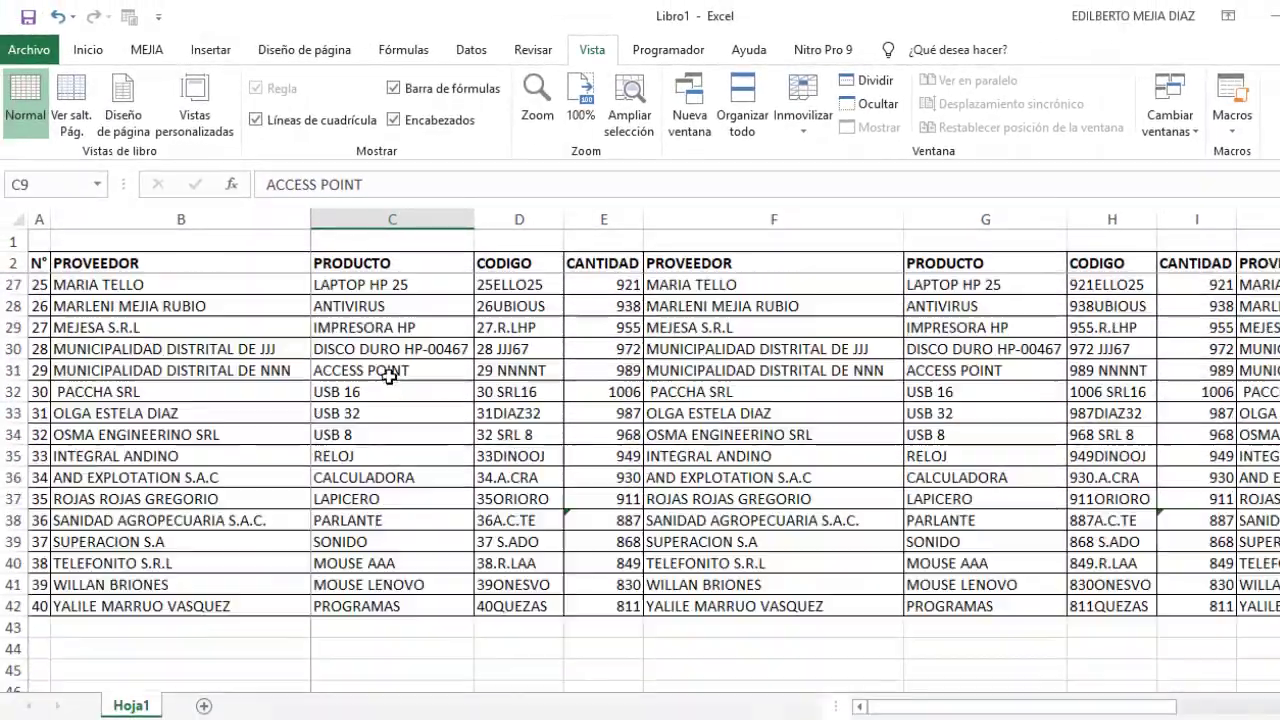
{"action": "scroll", "coordinate": [395, 375], "scroll_direction": "down", "scroll_amount": 5}
{"action": "scroll", "coordinate": [403, 366], "scroll_direction": "down", "scroll_amount": 1}
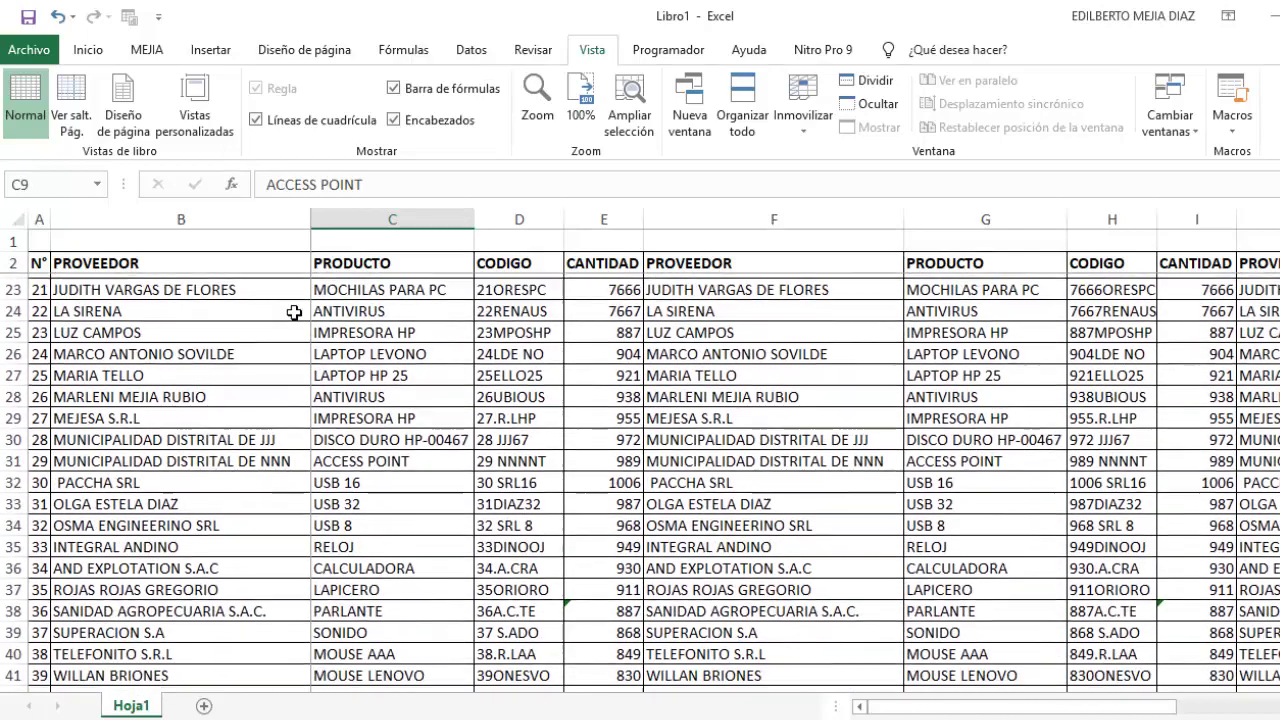
{"action": "scroll", "coordinate": [370, 380], "scroll_direction": "down", "scroll_amount": 2}
{"action": "scroll", "coordinate": [370, 380], "scroll_direction": "down", "scroll_amount": 2}
{"action": "scroll", "coordinate": [375, 390], "scroll_direction": "up", "scroll_amount": 4}
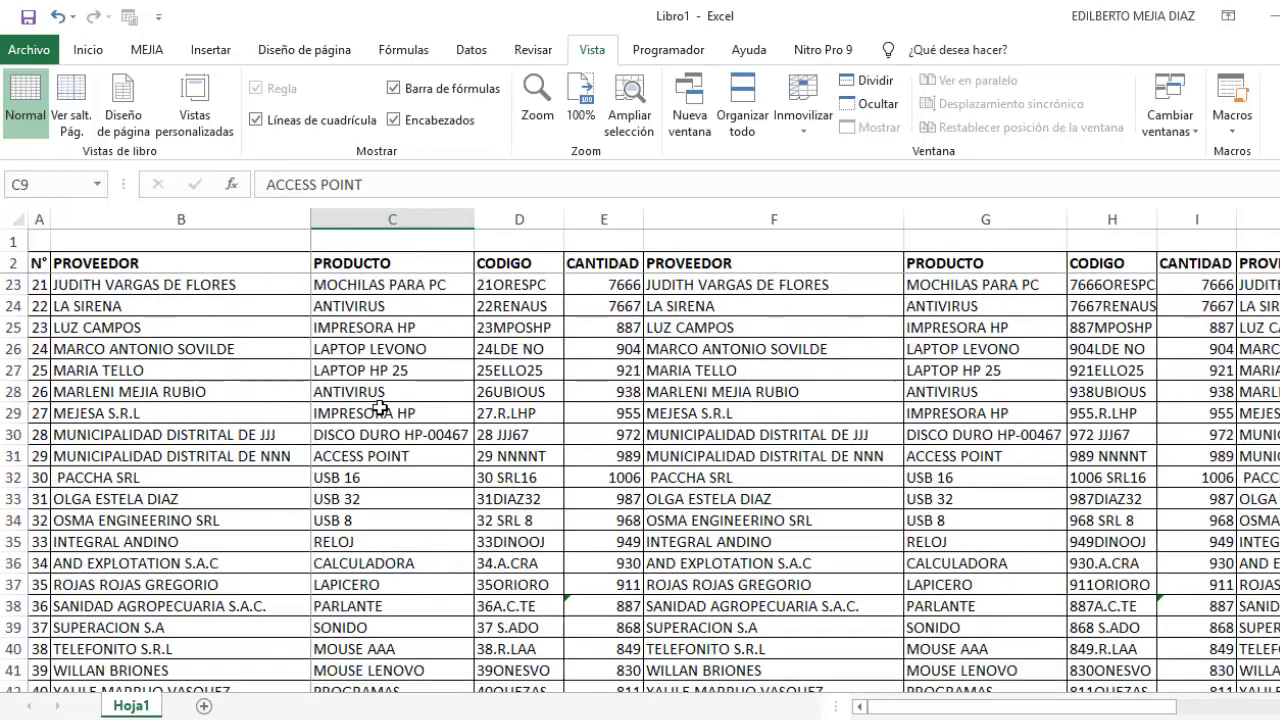
{"action": "scroll", "coordinate": [380, 409], "scroll_direction": "down", "scroll_amount": 1}
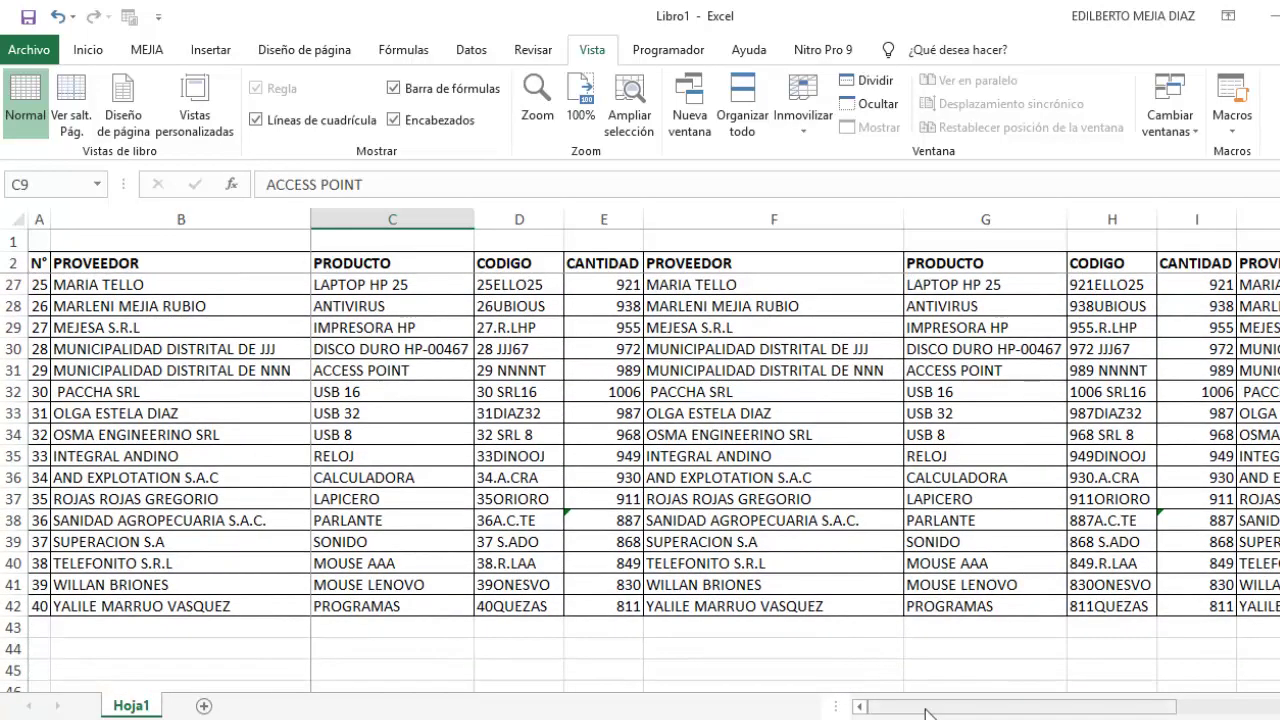
{"action": "left_click_drag", "start_coordinate": [924, 707], "coordinate": [1114, 707]}
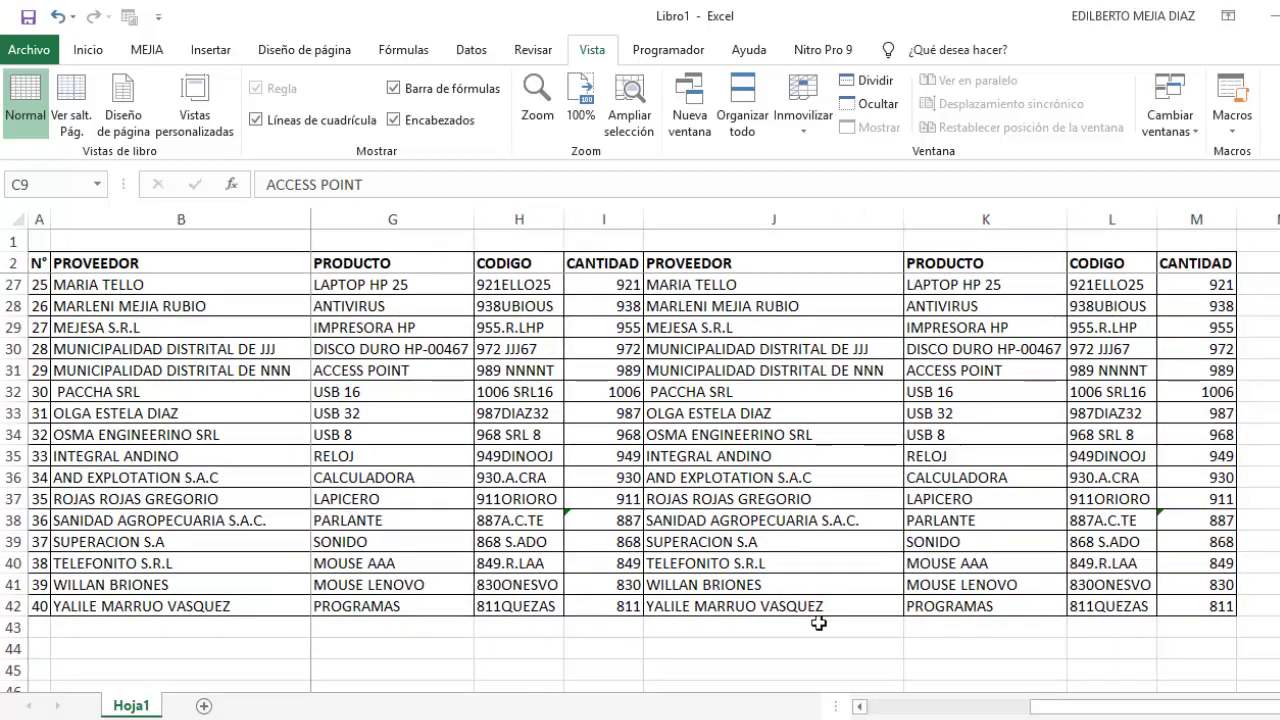
{"action": "left_click_drag", "start_coordinate": [1118, 708], "coordinate": [731, 680]}
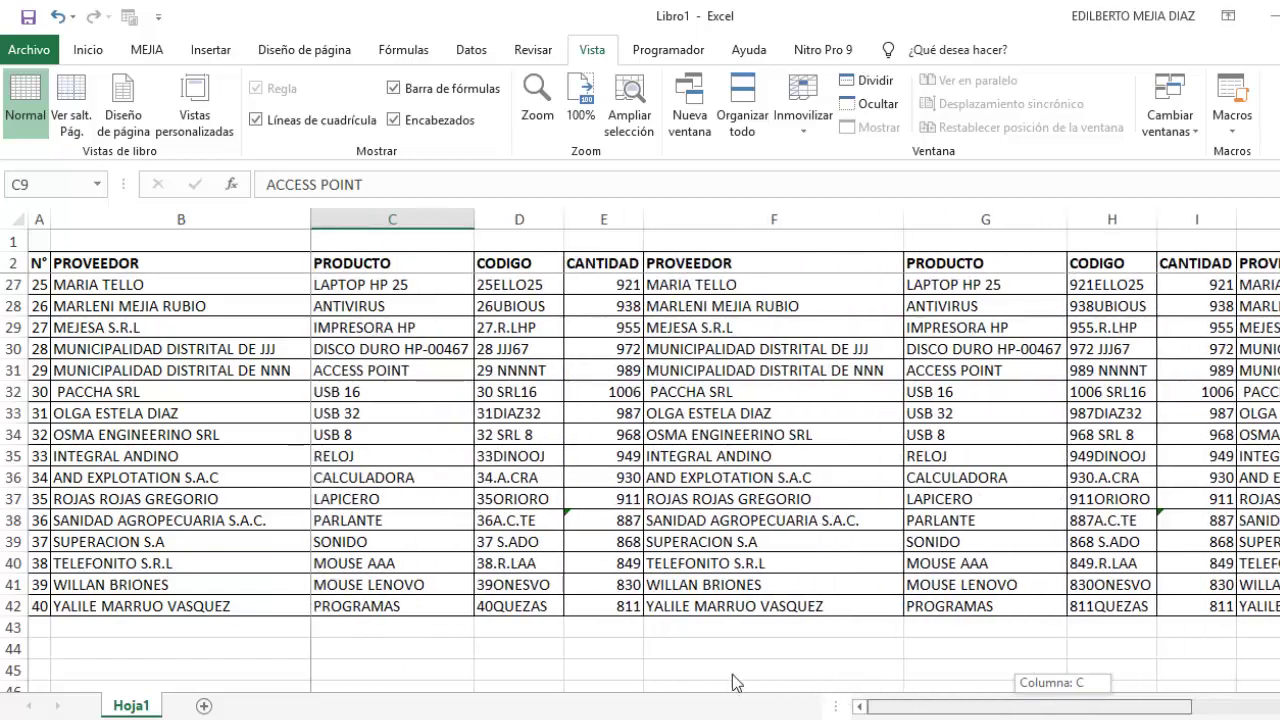
{"action": "scroll", "coordinate": [714, 594], "scroll_direction": "up", "scroll_amount": 4}
{"action": "scroll", "coordinate": [580, 560], "scroll_direction": "down", "scroll_amount": 12}
{"action": "scroll", "coordinate": [553, 574], "scroll_direction": "up", "scroll_amount": 4}
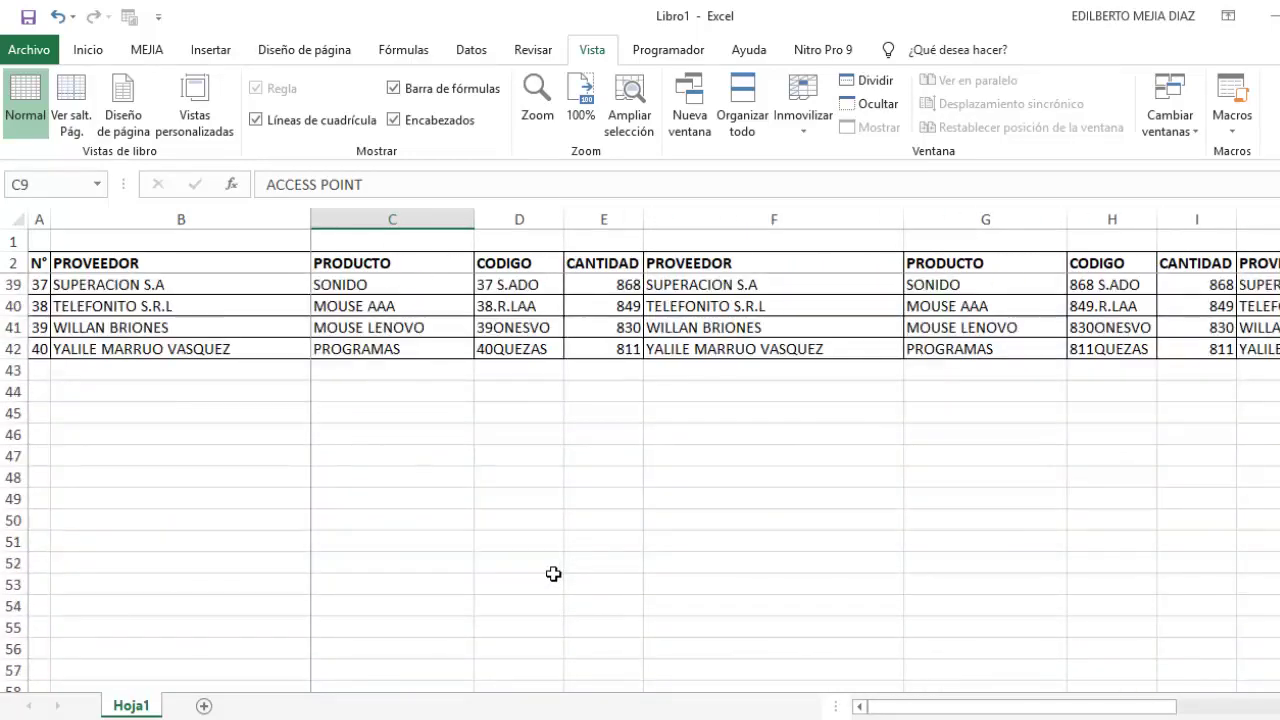
{"action": "scroll", "coordinate": [553, 574], "scroll_direction": "up", "scroll_amount": 7}
{"action": "scroll", "coordinate": [553, 574], "scroll_direction": "up", "scroll_amount": 5}
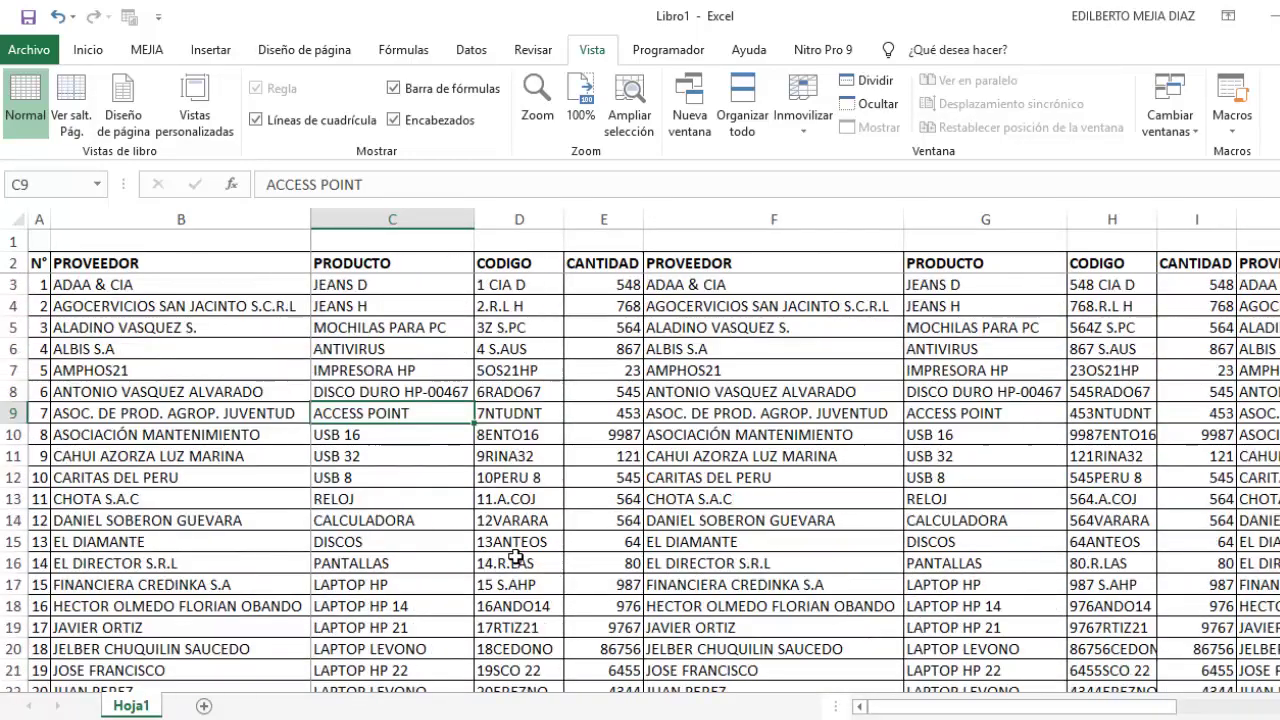
{"action": "scroll", "coordinate": [514, 556], "scroll_direction": "down", "scroll_amount": 3}
{"action": "scroll", "coordinate": [500, 550], "scroll_direction": "up", "scroll_amount": 2}
{"action": "scroll", "coordinate": [500, 550], "scroll_direction": "up", "scroll_amount": 1}
Unfreeze all panes from the Vista tab's Inmovilizar menu
{"action": "left_click", "coordinate": [803, 115]}
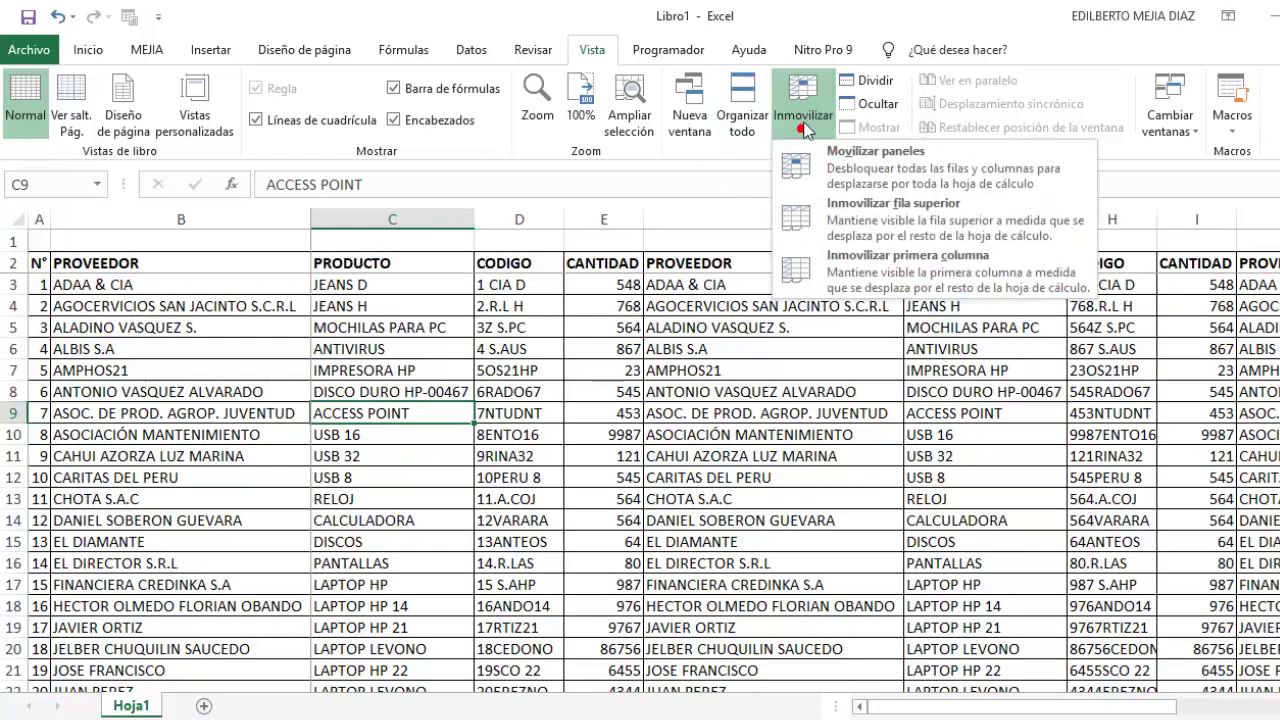
{"action": "left_click", "coordinate": [840, 166]}
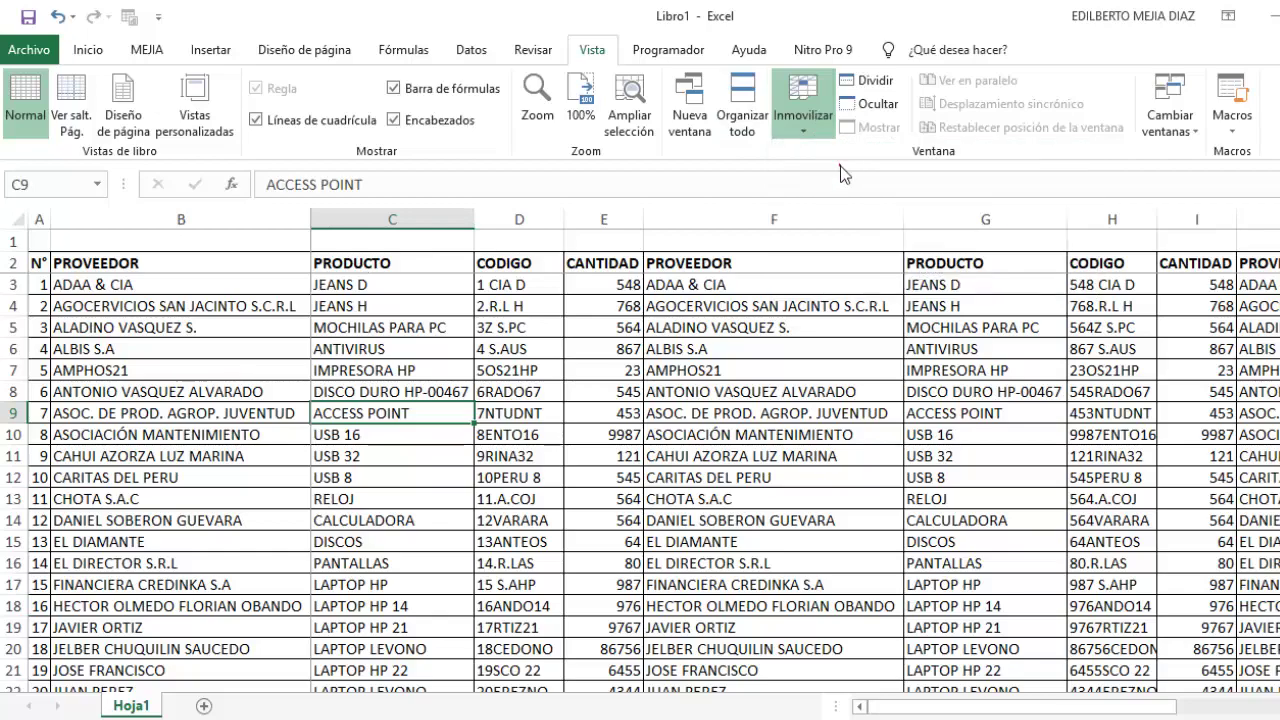
{"action": "left_click", "coordinate": [305, 476]}
{"action": "scroll", "coordinate": [320, 480], "scroll_direction": "down", "scroll_amount": 5}
{"action": "scroll", "coordinate": [370, 494], "scroll_direction": "down", "scroll_amount": 7}
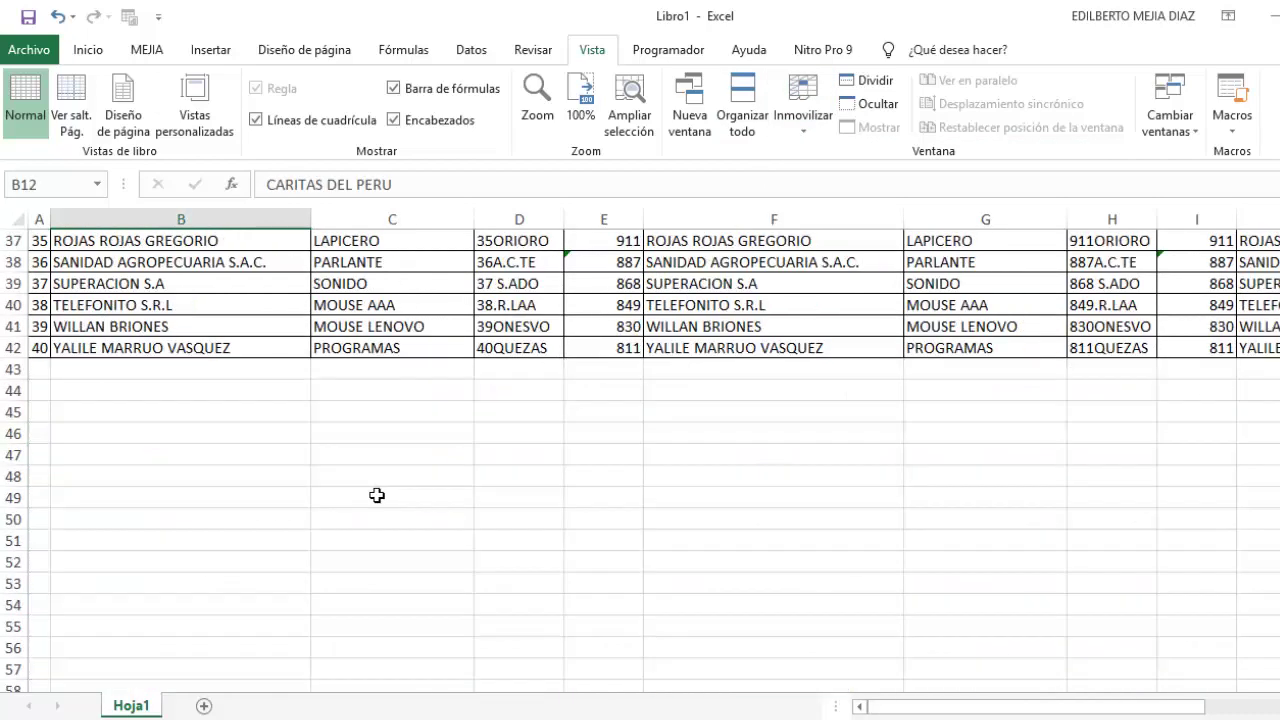
{"action": "scroll", "coordinate": [365, 505], "scroll_direction": "up", "scroll_amount": 12}
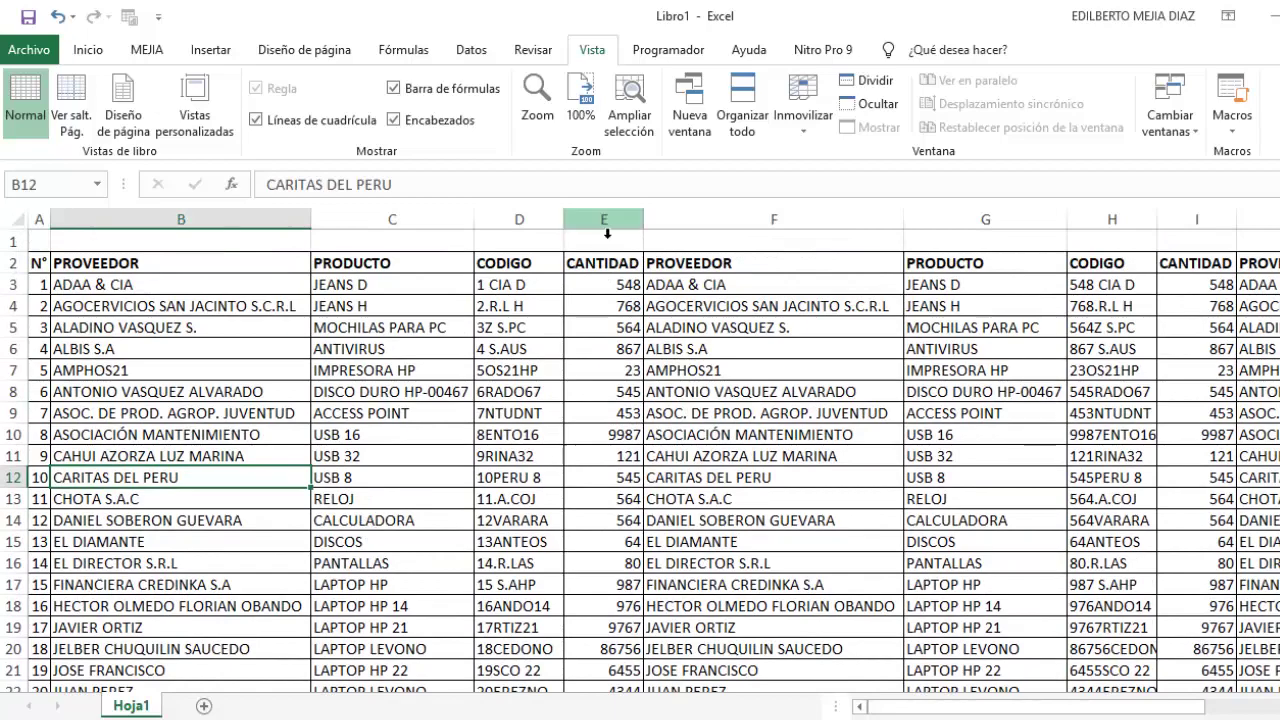
Delete columns E through M, removing CANTIDAD and the copied table
{"action": "mouse_move", "coordinate": [604, 219]}
{"action": "left_mouse_down"}
{"action": "mouse_move", "coordinate": [1265, 219]}
{"action": "mouse_move", "coordinate": [919, 222]}
{"action": "left_mouse_up"}
{"action": "right_click", "coordinate": [919, 224]}
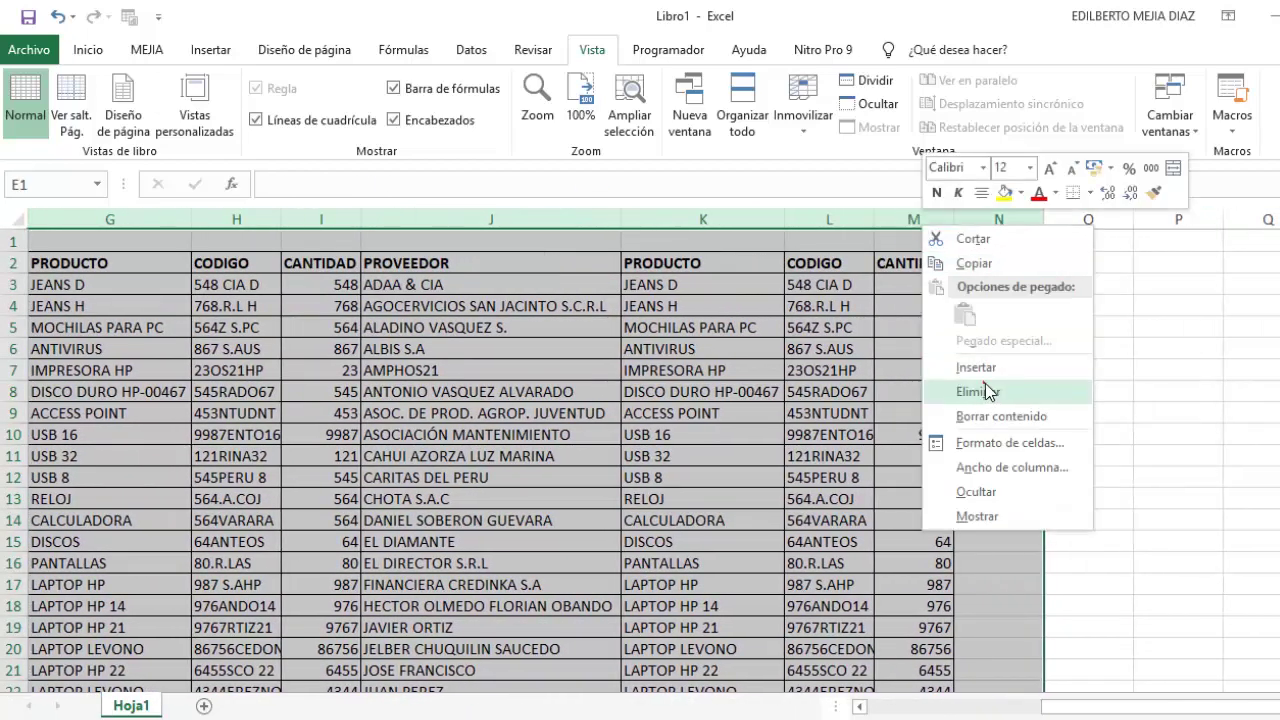
{"action": "left_click", "coordinate": [980, 391]}
{"action": "left_click", "coordinate": [797, 554]}
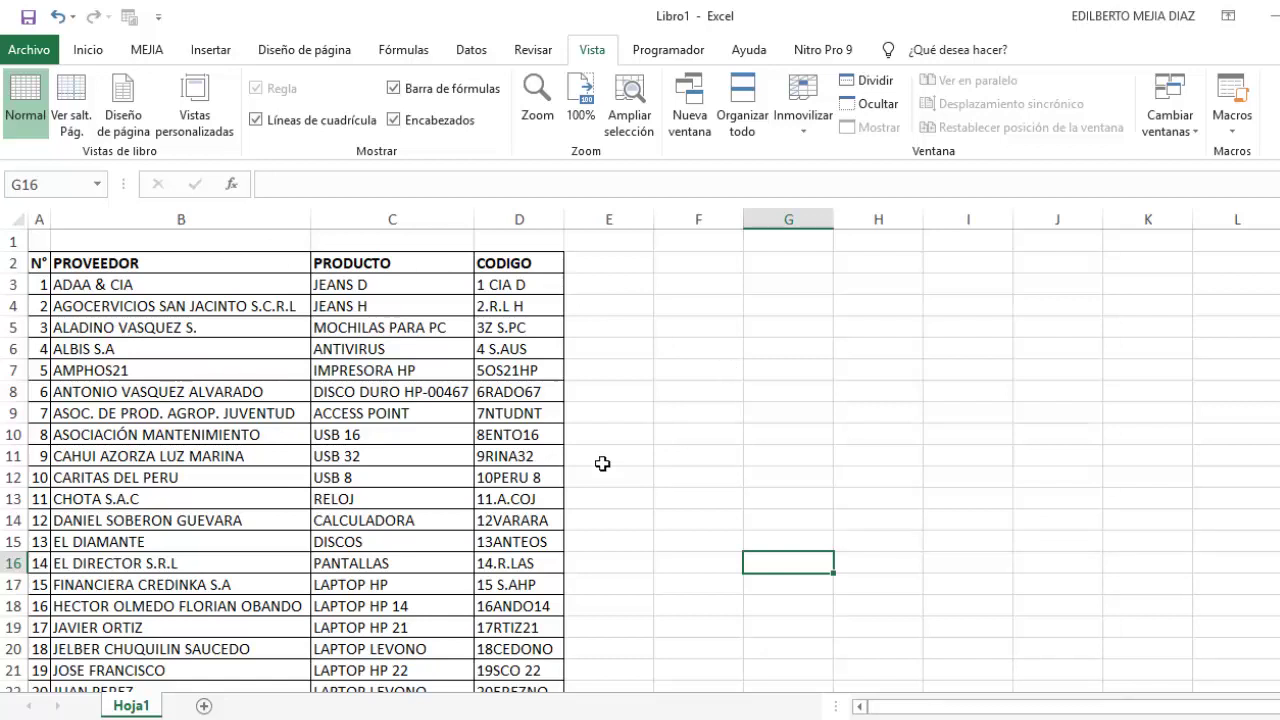
{"action": "left_click", "coordinate": [659, 375]}
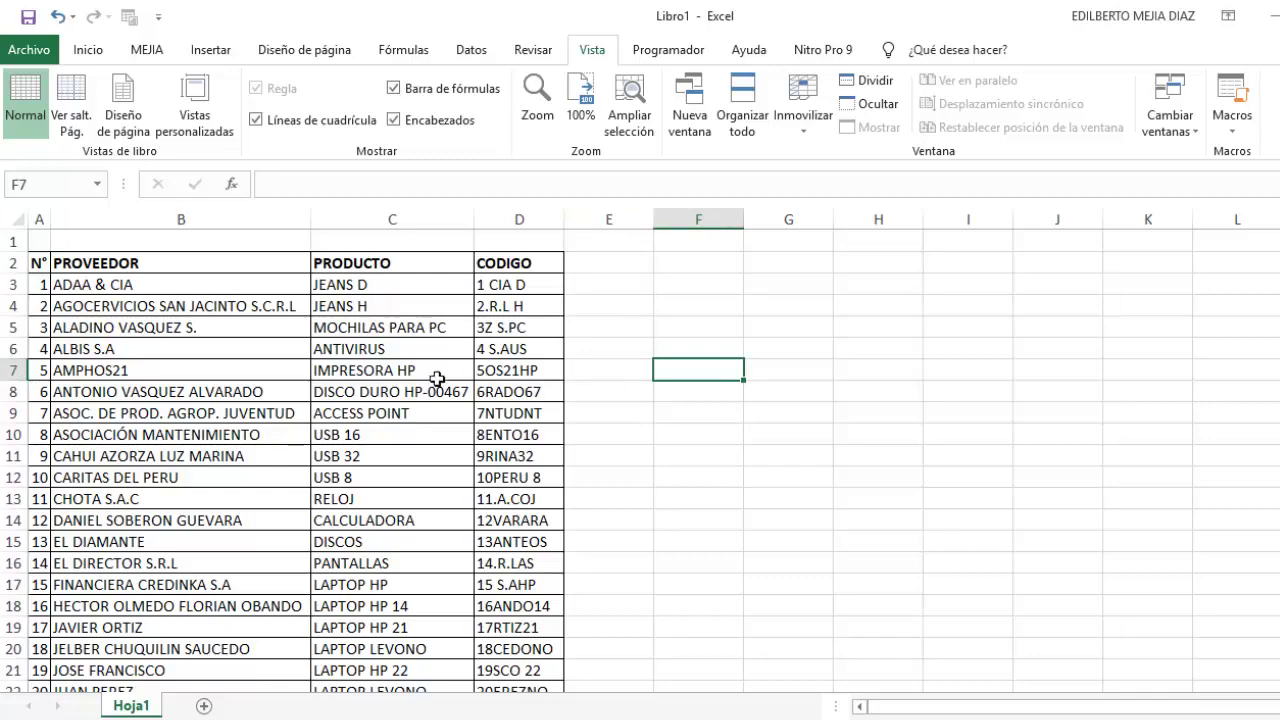
{"action": "scroll", "coordinate": [414, 414], "scroll_direction": "down", "scroll_amount": 2}
{"action": "scroll", "coordinate": [400, 514], "scroll_direction": "up", "scroll_amount": 2}
{"action": "scroll", "coordinate": [398, 512], "scroll_direction": "down", "scroll_amount": 1}
{"action": "scroll", "coordinate": [410, 514], "scroll_direction": "down", "scroll_amount": 4}
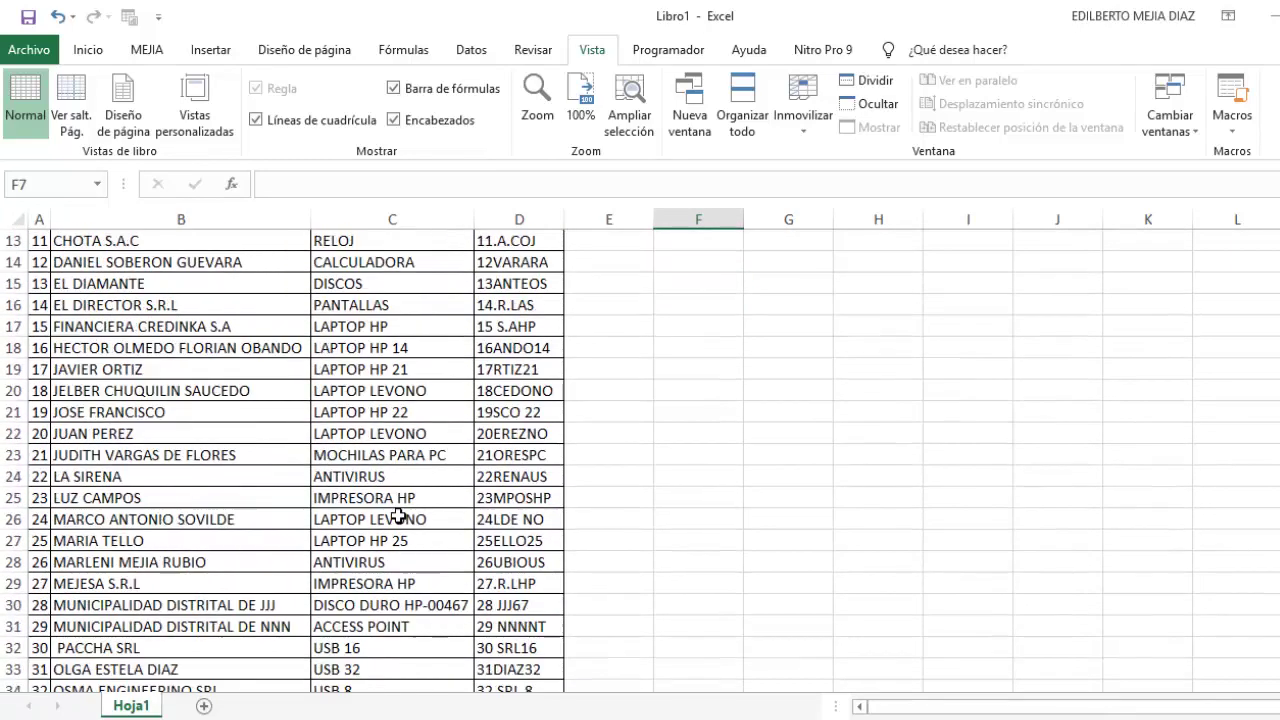
{"action": "scroll", "coordinate": [435, 530], "scroll_direction": "up", "scroll_amount": 4}
{"action": "scroll", "coordinate": [447, 540], "scroll_direction": "down", "scroll_amount": 6}
{"action": "scroll", "coordinate": [452, 540], "scroll_direction": "down", "scroll_amount": 4}
{"action": "scroll", "coordinate": [452, 540], "scroll_direction": "down", "scroll_amount": 5}
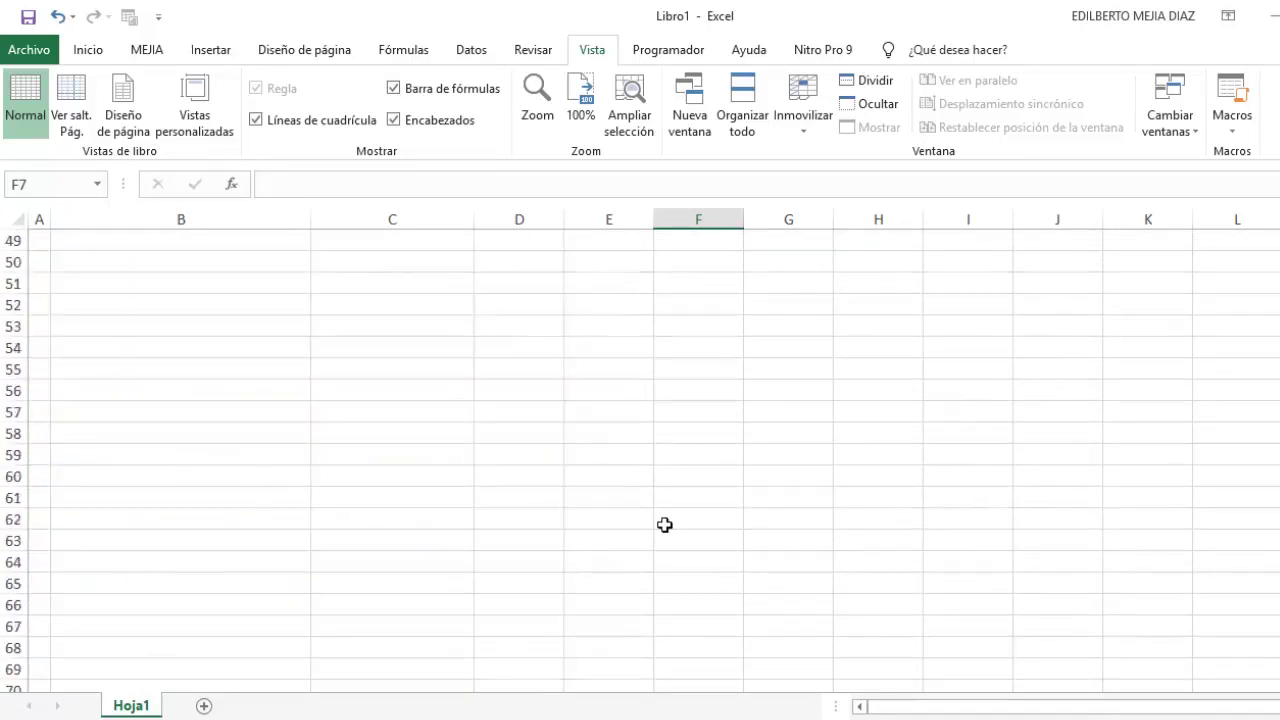
{"action": "scroll", "coordinate": [663, 523], "scroll_direction": "up", "scroll_amount": 5}
{"action": "scroll", "coordinate": [643, 537], "scroll_direction": "up", "scroll_amount": 11}
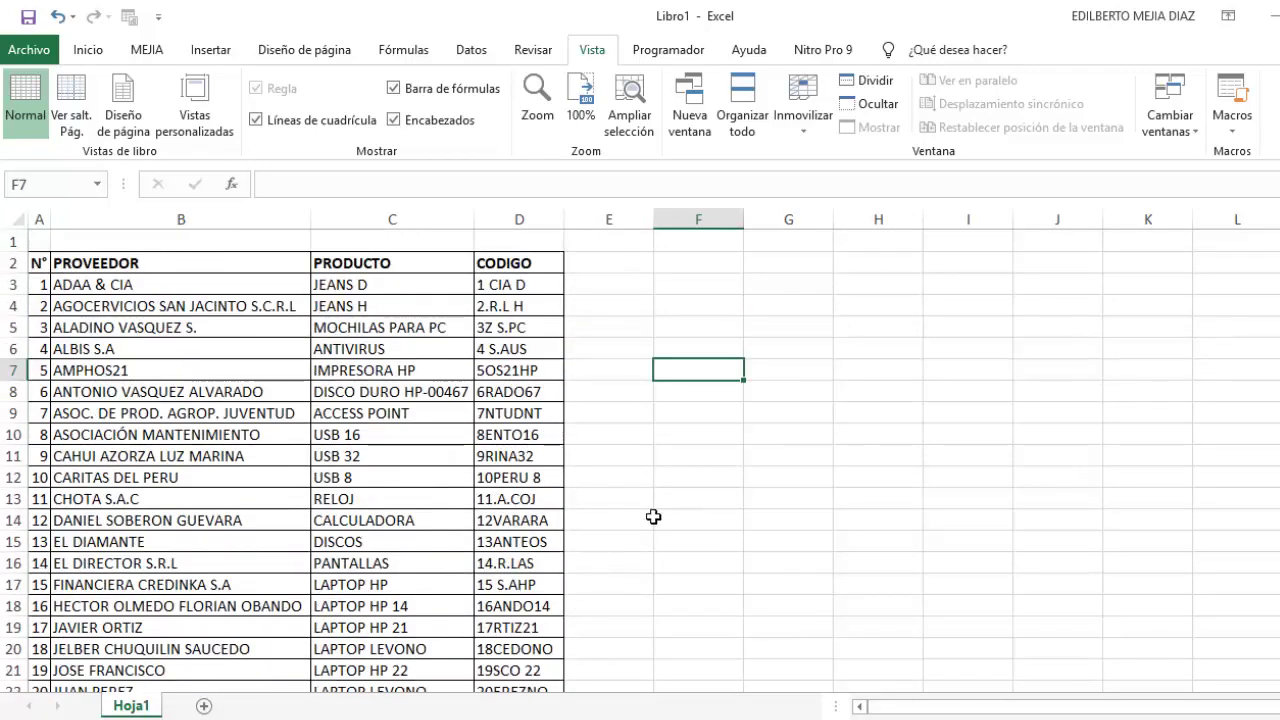
Confirm Programador is checked under Personalizar cinta de opciones and show its commands
{"action": "left_click", "coordinate": [694, 49]}
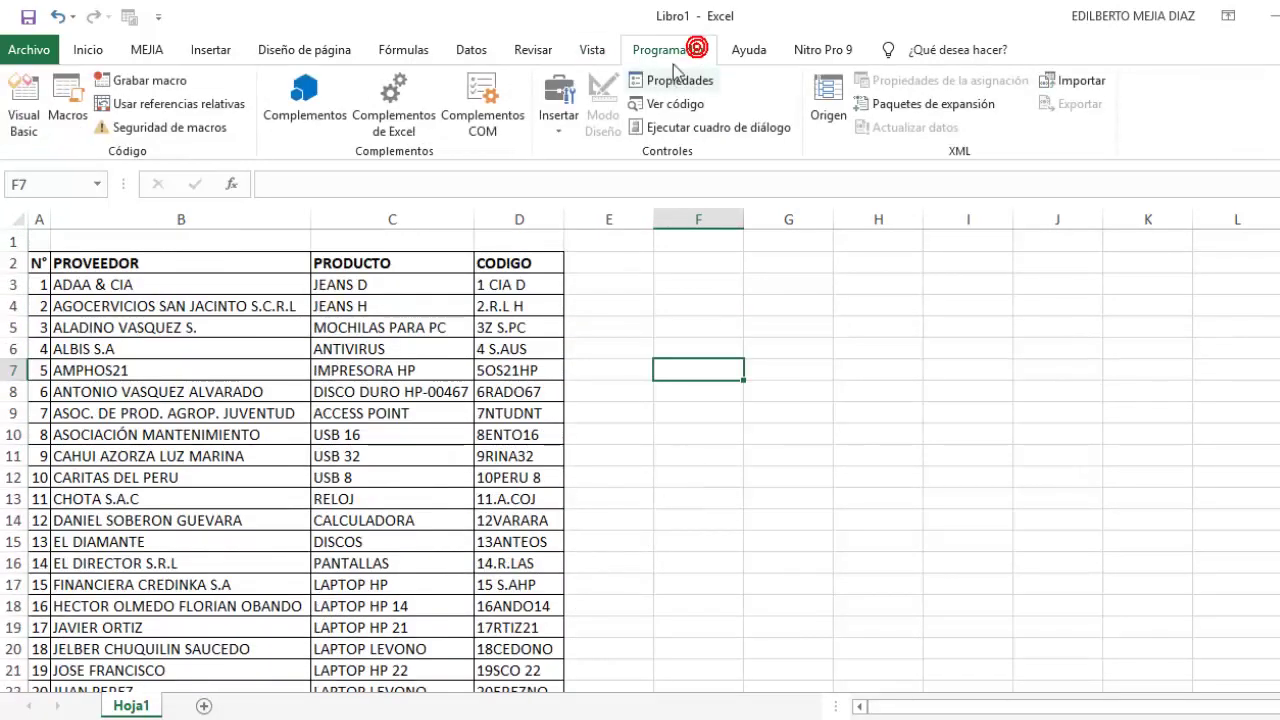
{"action": "left_click", "coordinate": [30, 55]}
{"action": "left_click", "coordinate": [68, 620]}
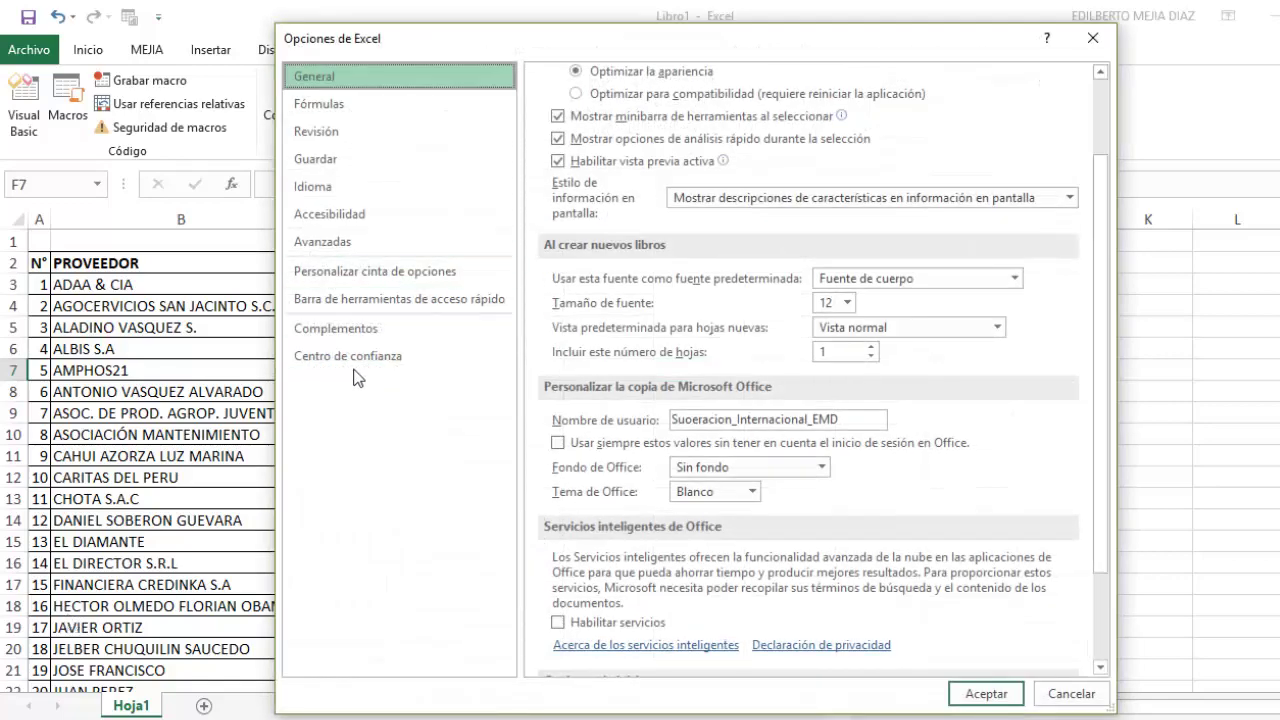
{"action": "left_click", "coordinate": [379, 285]}
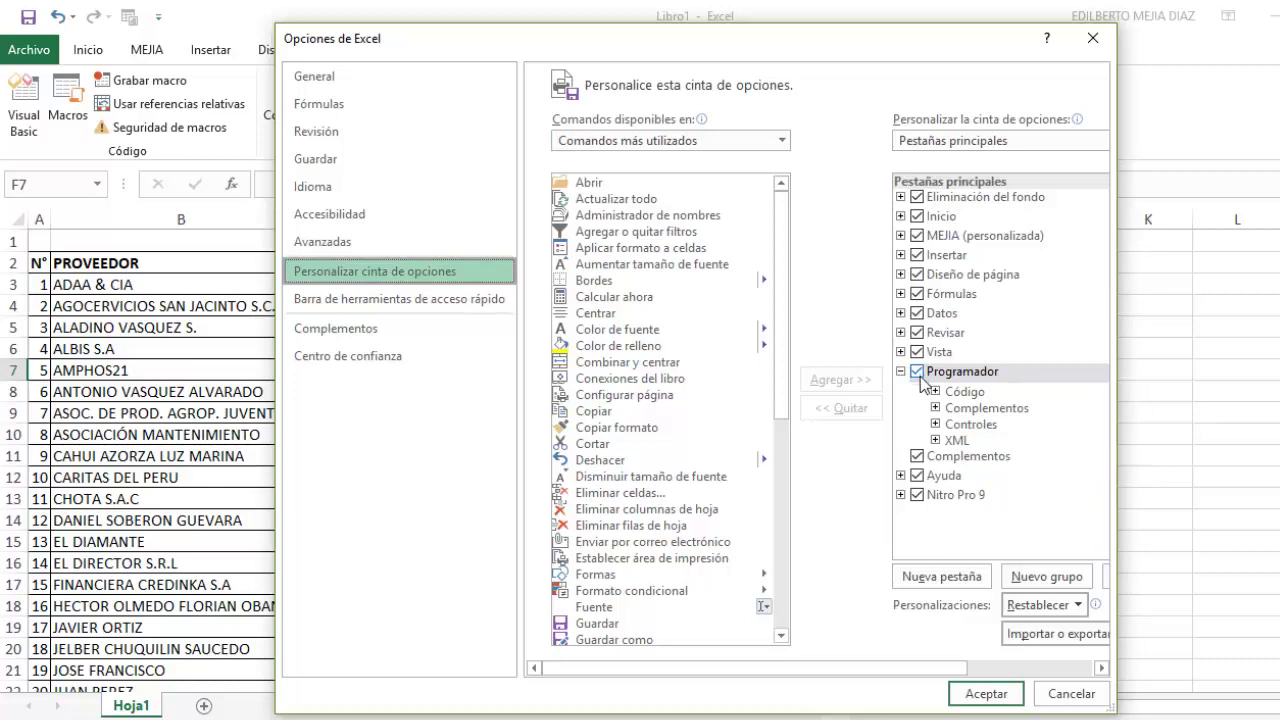
{"action": "left_click", "coordinate": [988, 693]}
{"action": "left_click", "coordinate": [788, 434]}
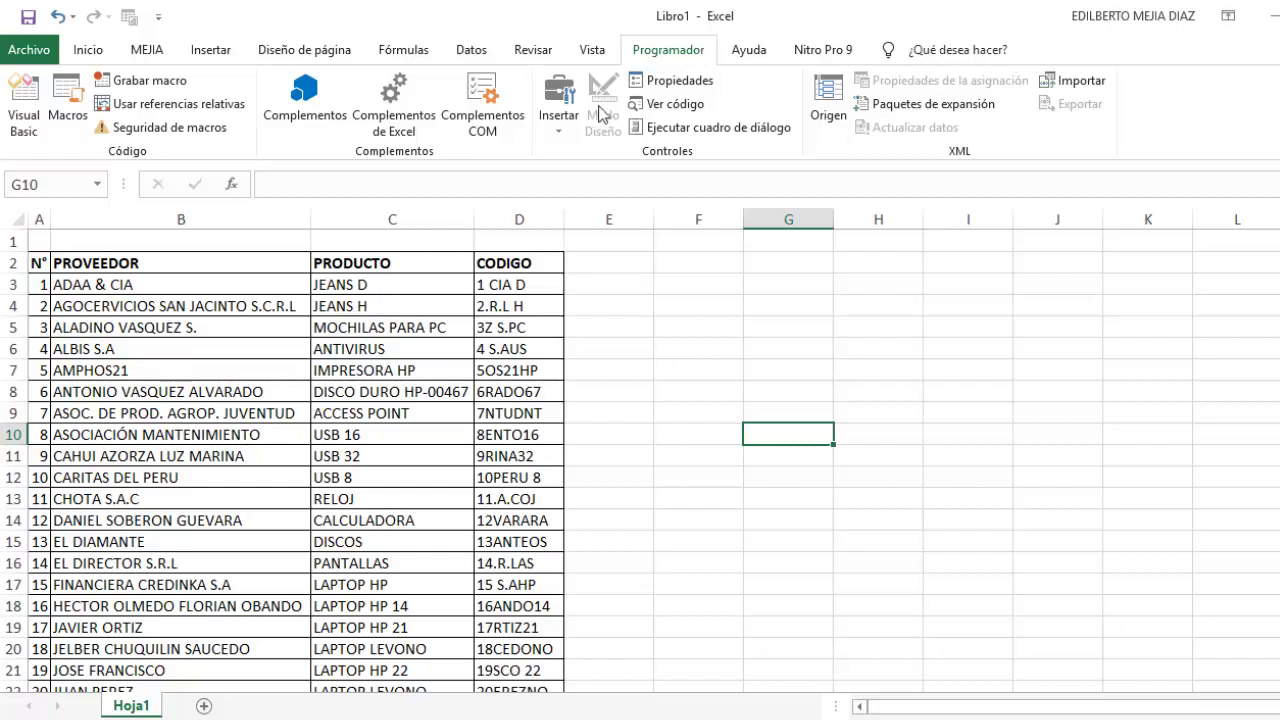
Draw a vertical form-control scroll bar in column F over rows 3–15, then narrow it and column F
{"action": "left_click", "coordinate": [561, 133]}
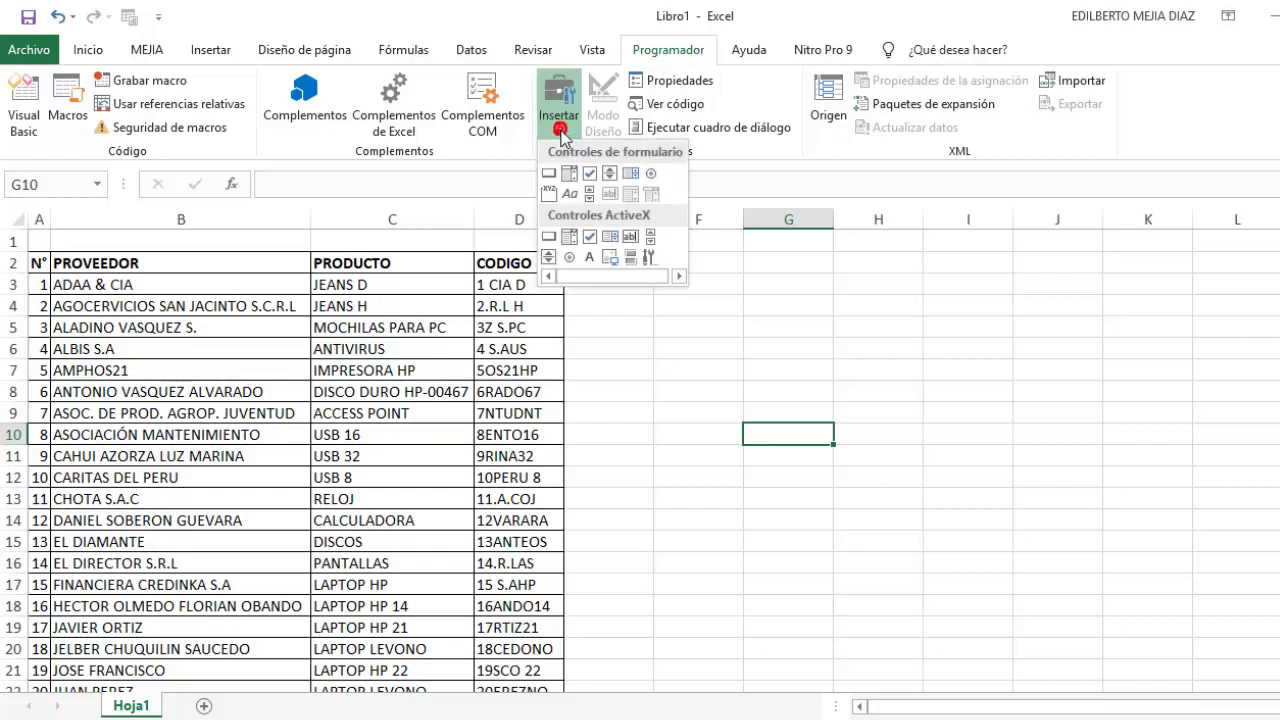
{"action": "left_click", "coordinate": [589, 196]}
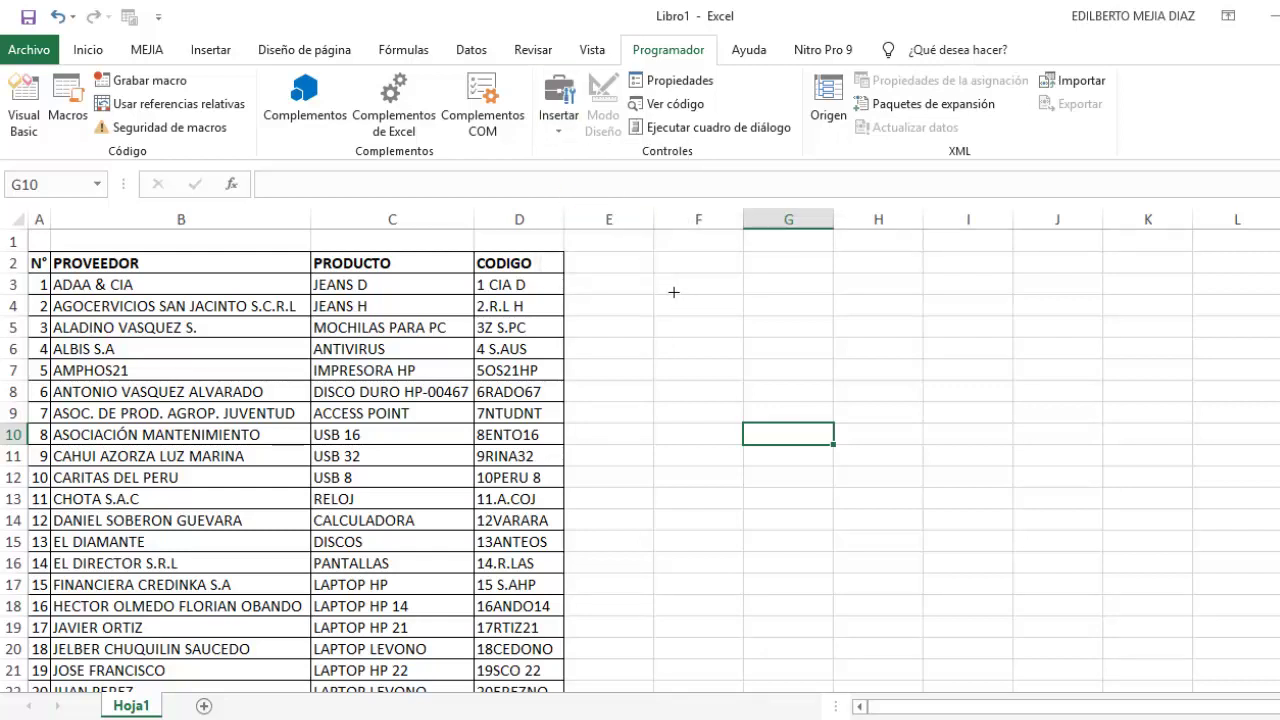
{"action": "left_click_drag", "start_coordinate": [659, 277], "coordinate": [718, 551]}
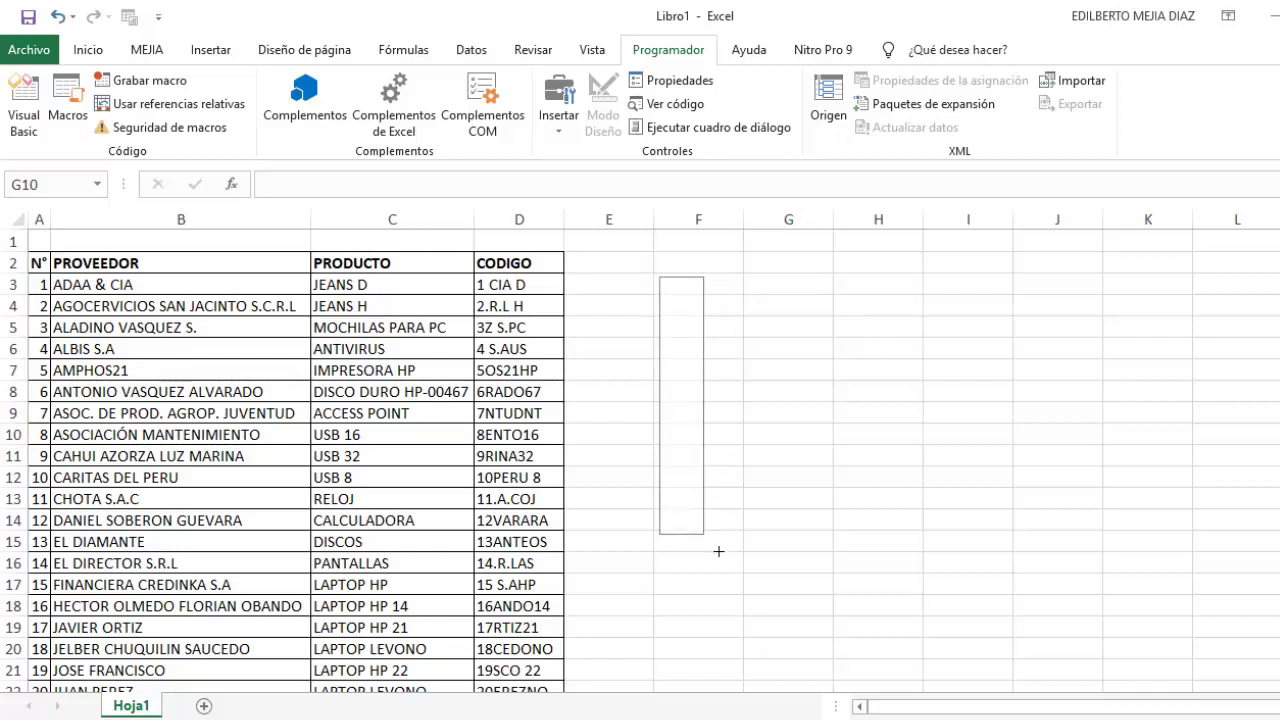
{"action": "left_click_drag", "start_coordinate": [718, 557], "coordinate": [707, 549]}
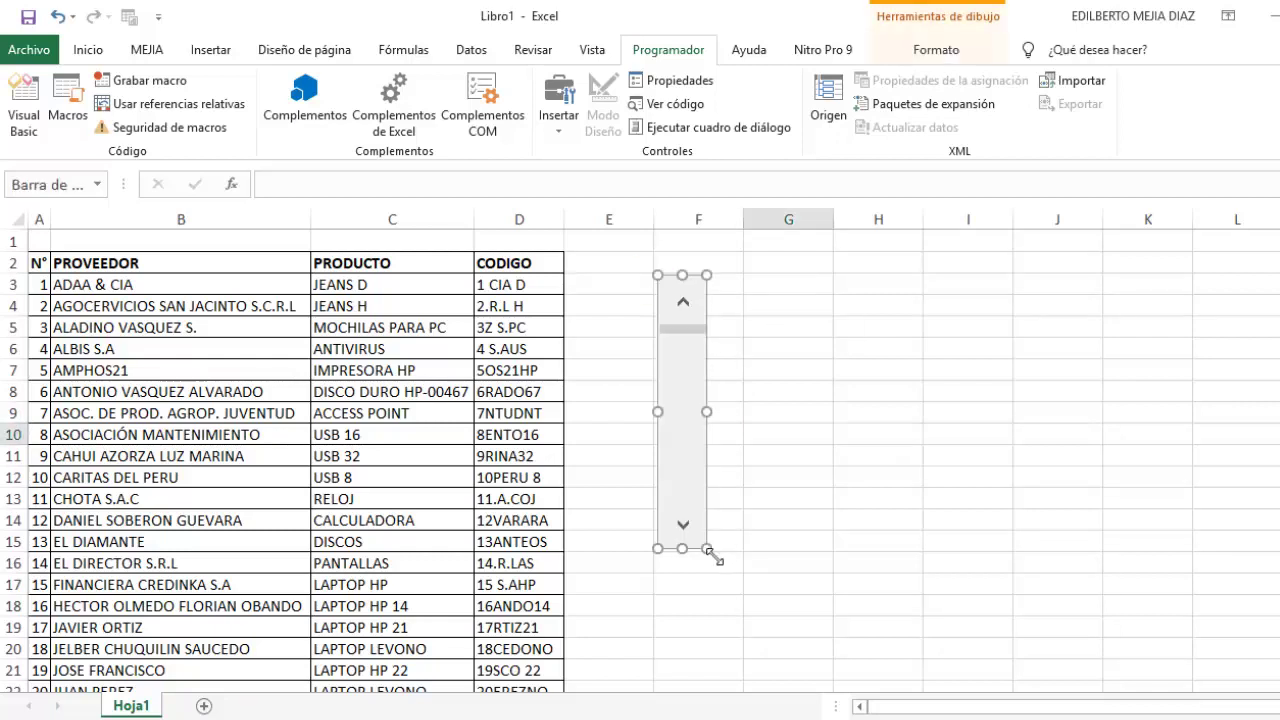
{"action": "left_click_drag", "start_coordinate": [744, 220], "coordinate": [706, 220]}
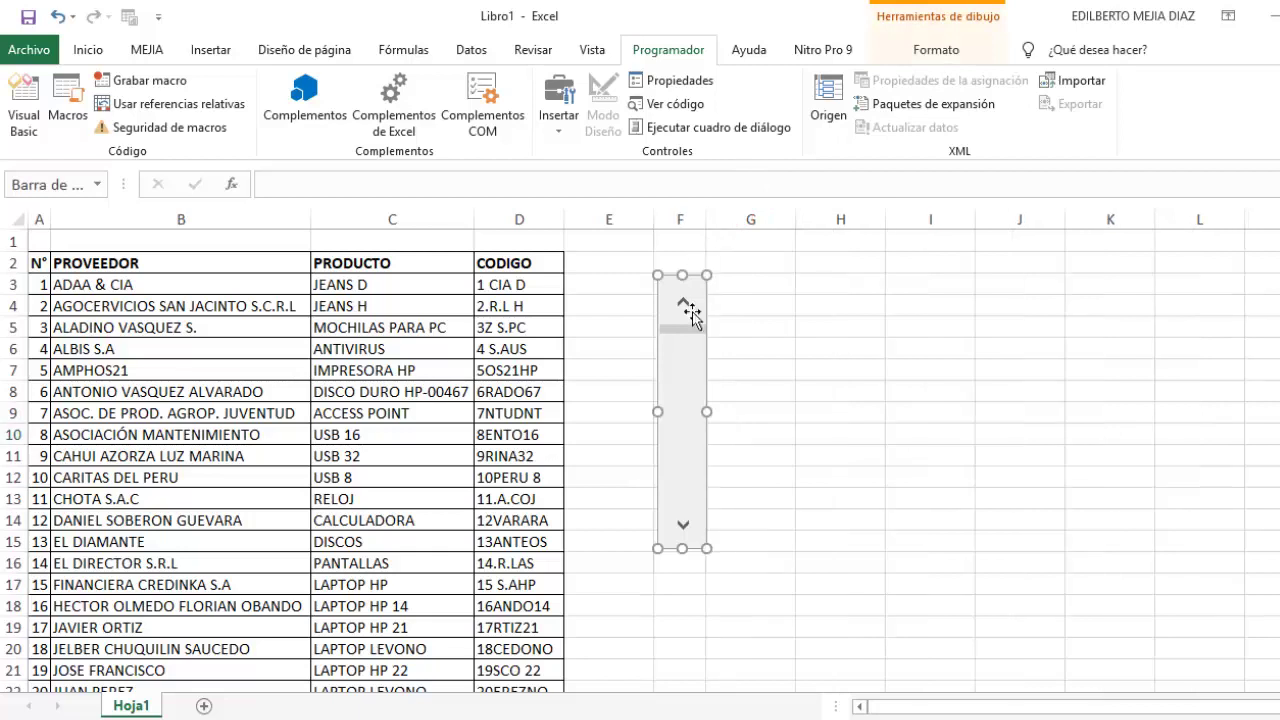
{"action": "left_click_drag", "start_coordinate": [707, 411], "coordinate": [688, 411]}
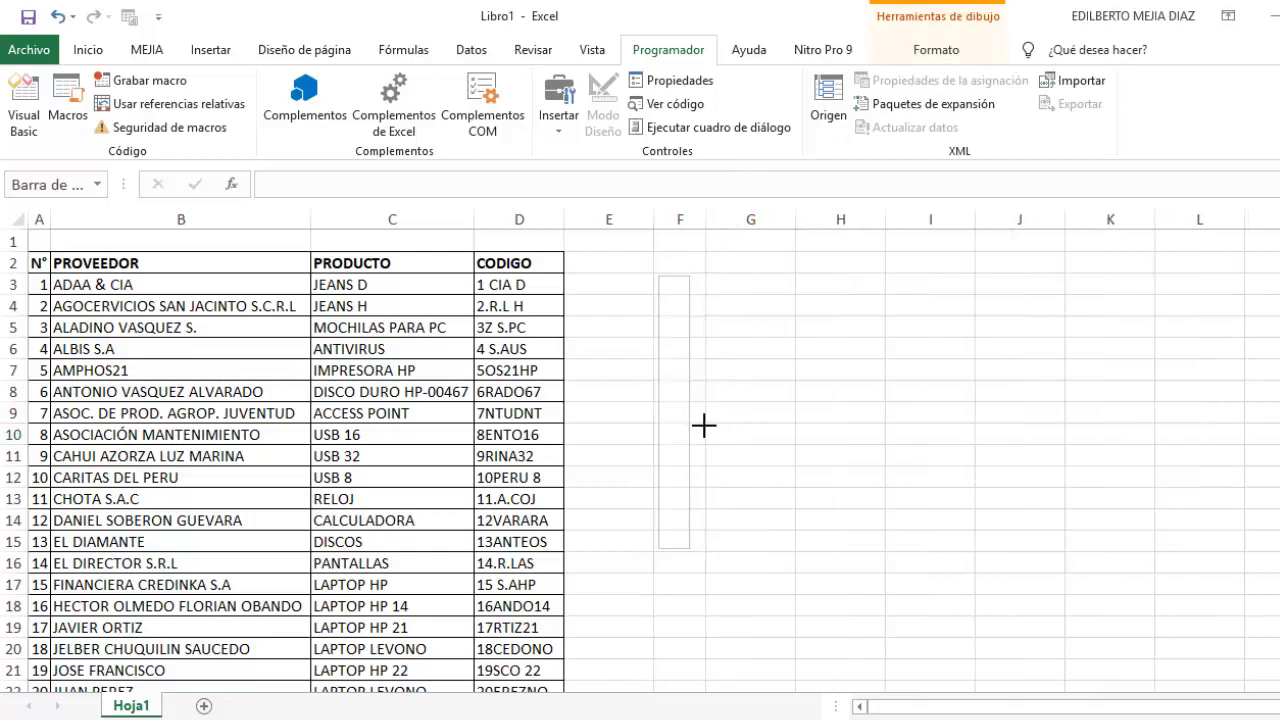
Narrow column F a little further to fit the scroll bar
{"action": "left_click", "coordinate": [697, 216]}
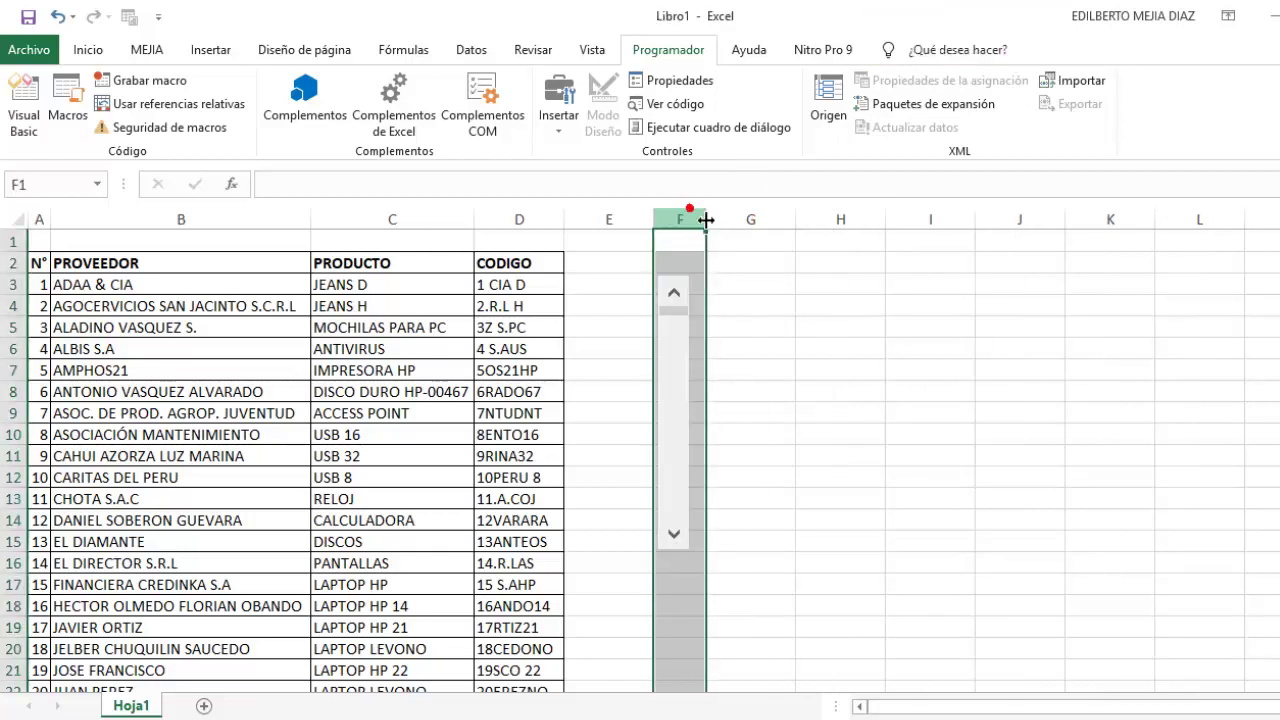
{"action": "left_click_drag", "start_coordinate": [706, 220], "coordinate": [694, 220]}
{"action": "left_click", "coordinate": [758, 380]}
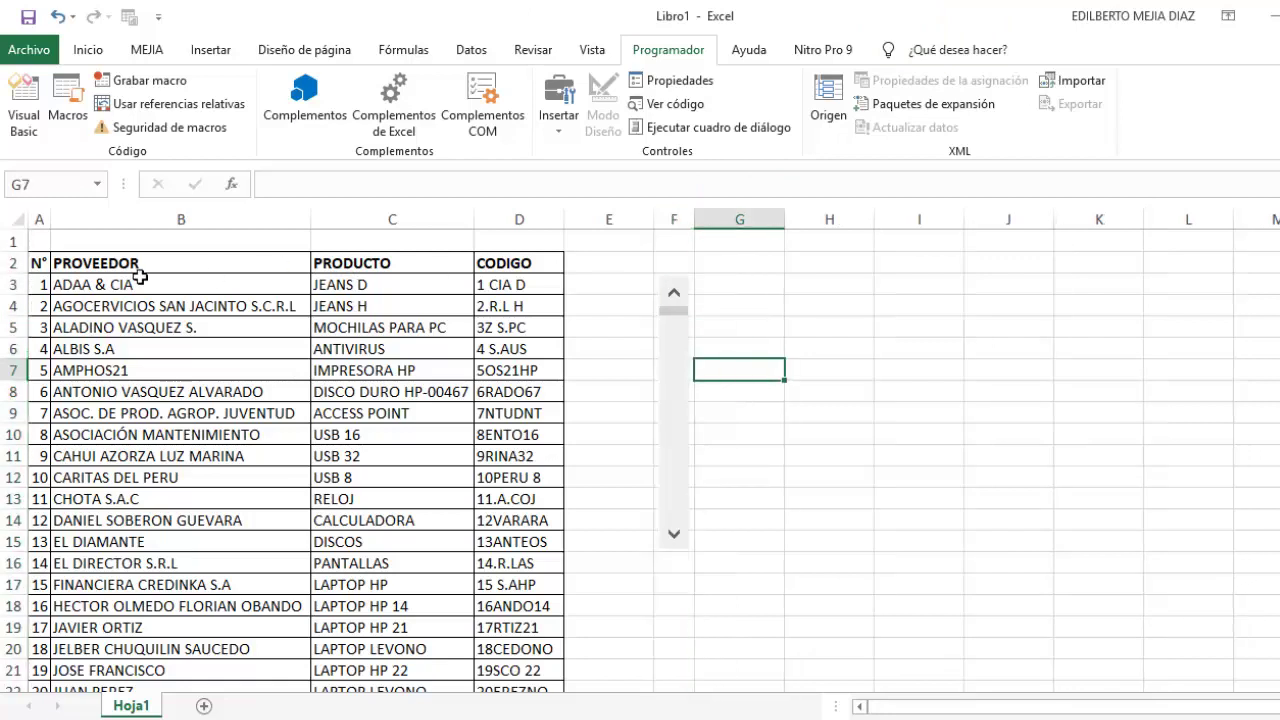
Paste the PROVEEDOR, PRODUCTO and CODIGO headers from B2:D2 into G2:I2
{"action": "left_click", "coordinate": [78, 264]}
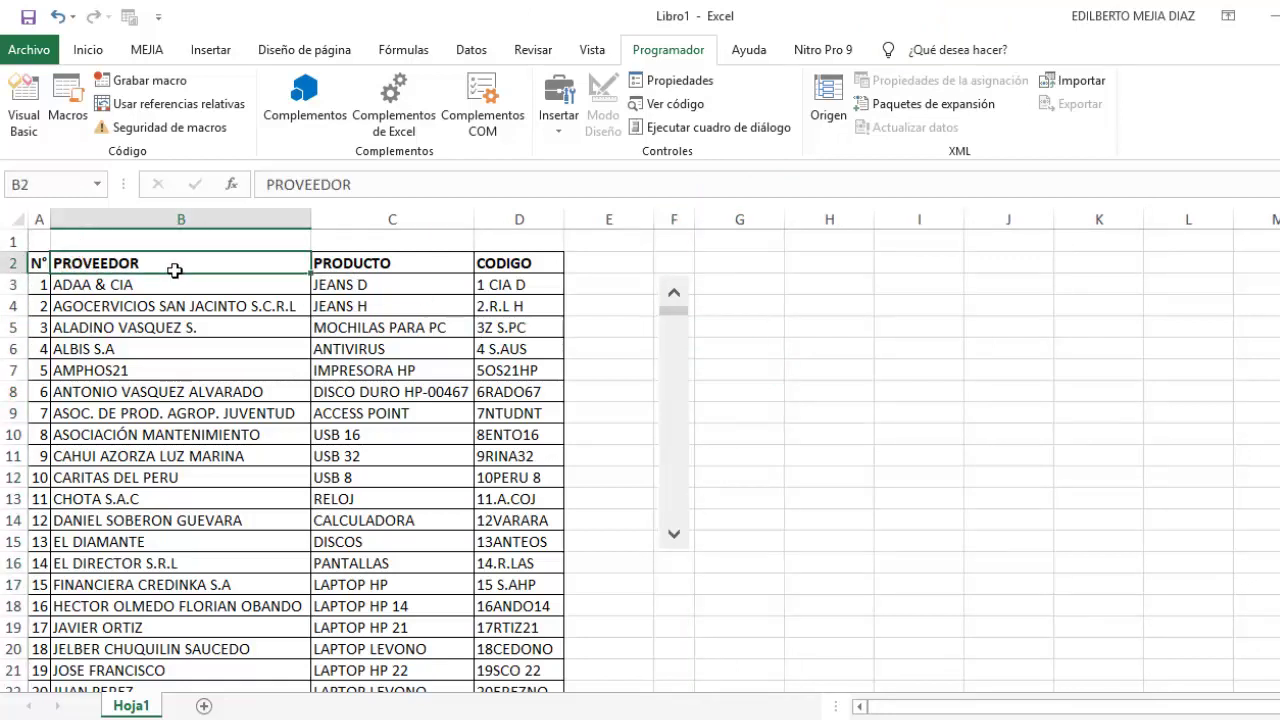
{"action": "left_click_drag", "start_coordinate": [174, 271], "coordinate": [548, 276]}
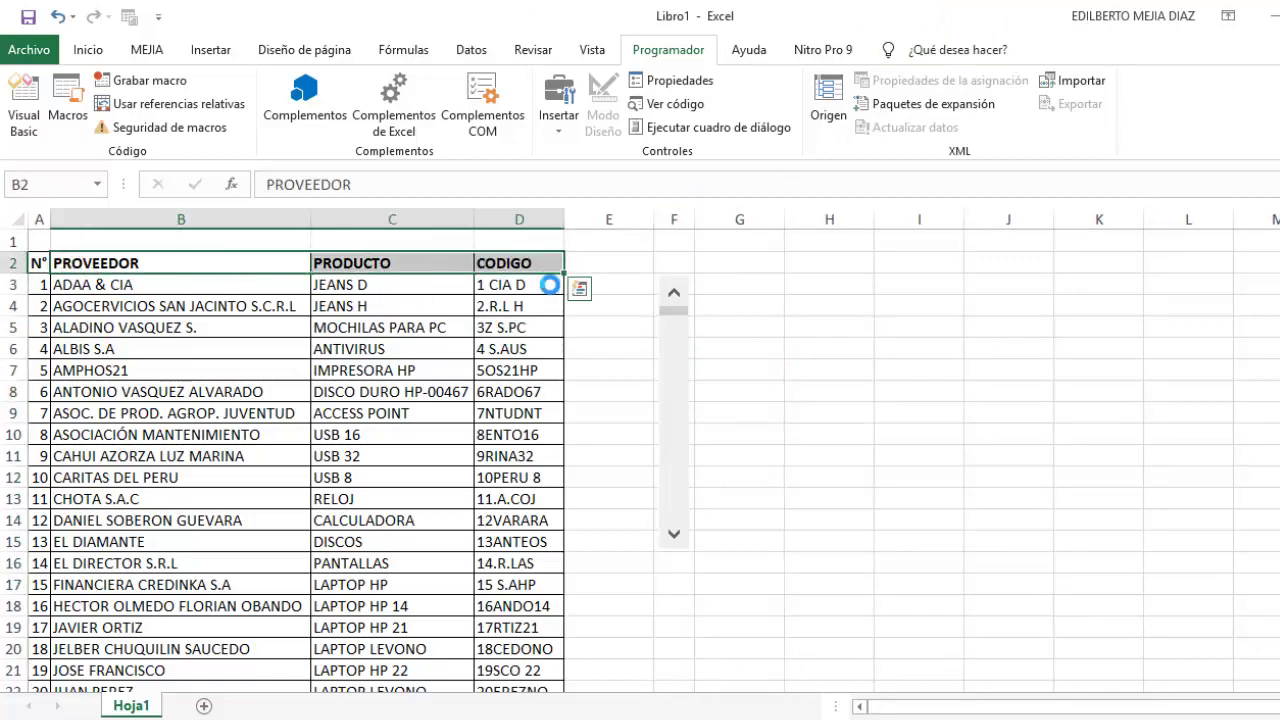
{"action": "left_click", "coordinate": [730, 263]}
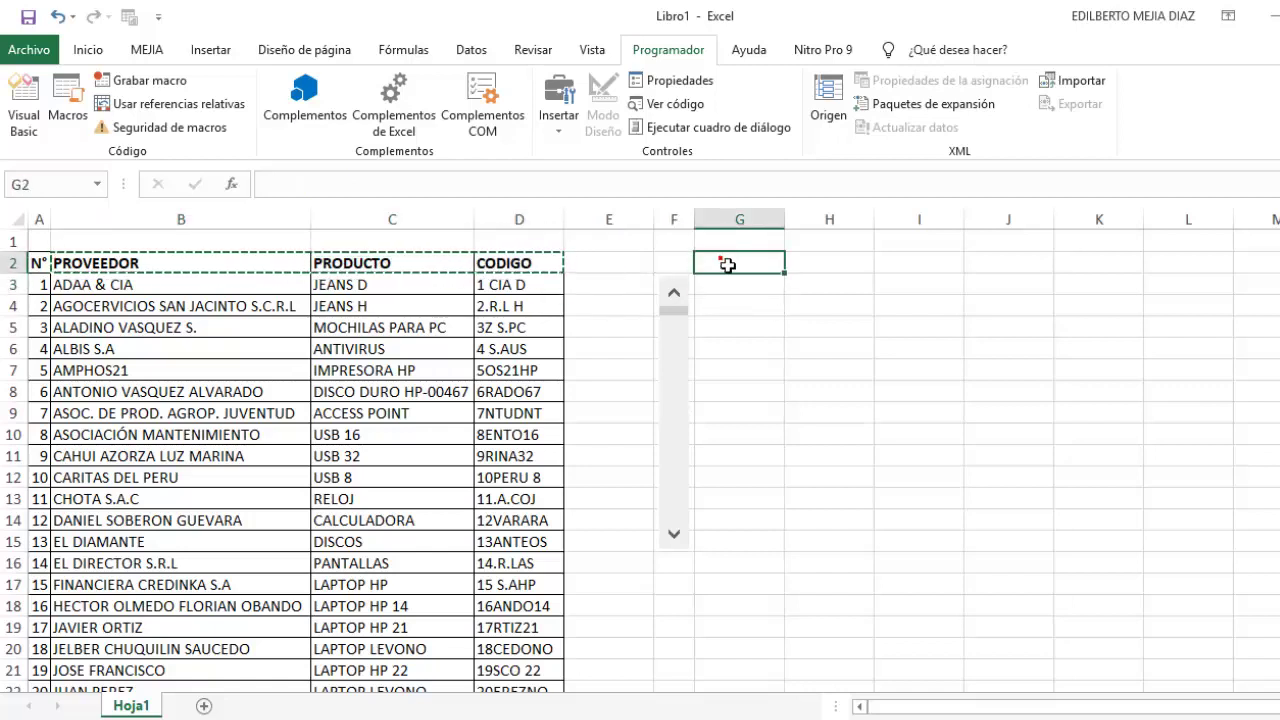
{"action": "type", "text": "PROVEEDOR\tPRODUCTO\tCODIGO"}
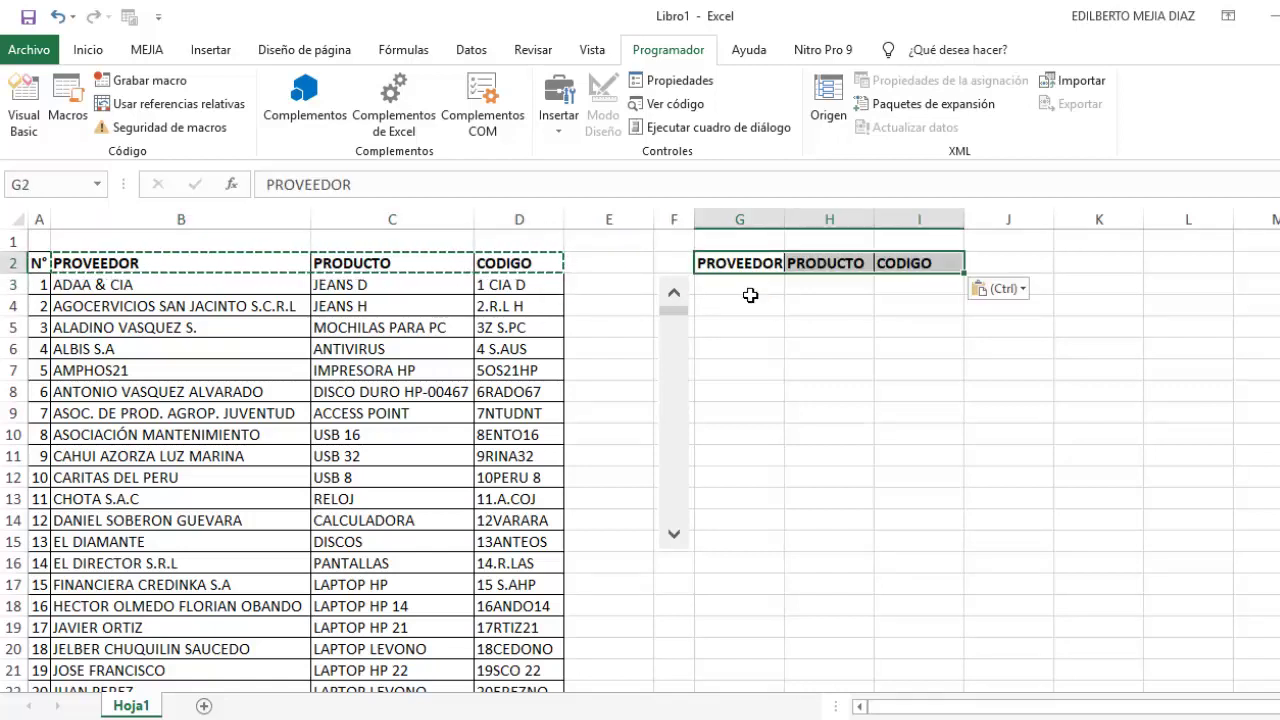
In Formato de control, set minimum 1, maximum 30, increment 2 and cell link $J$2
{"action": "right_click", "coordinate": [677, 325]}
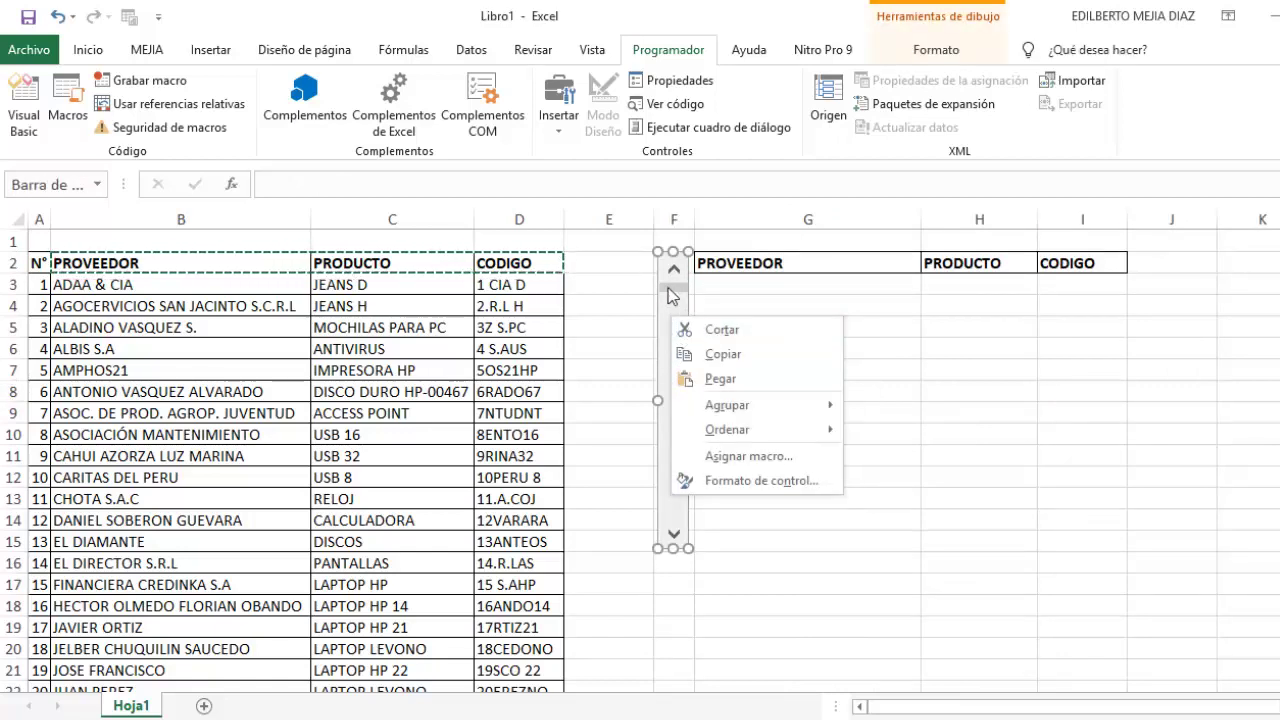
{"action": "left_click", "coordinate": [755, 481]}
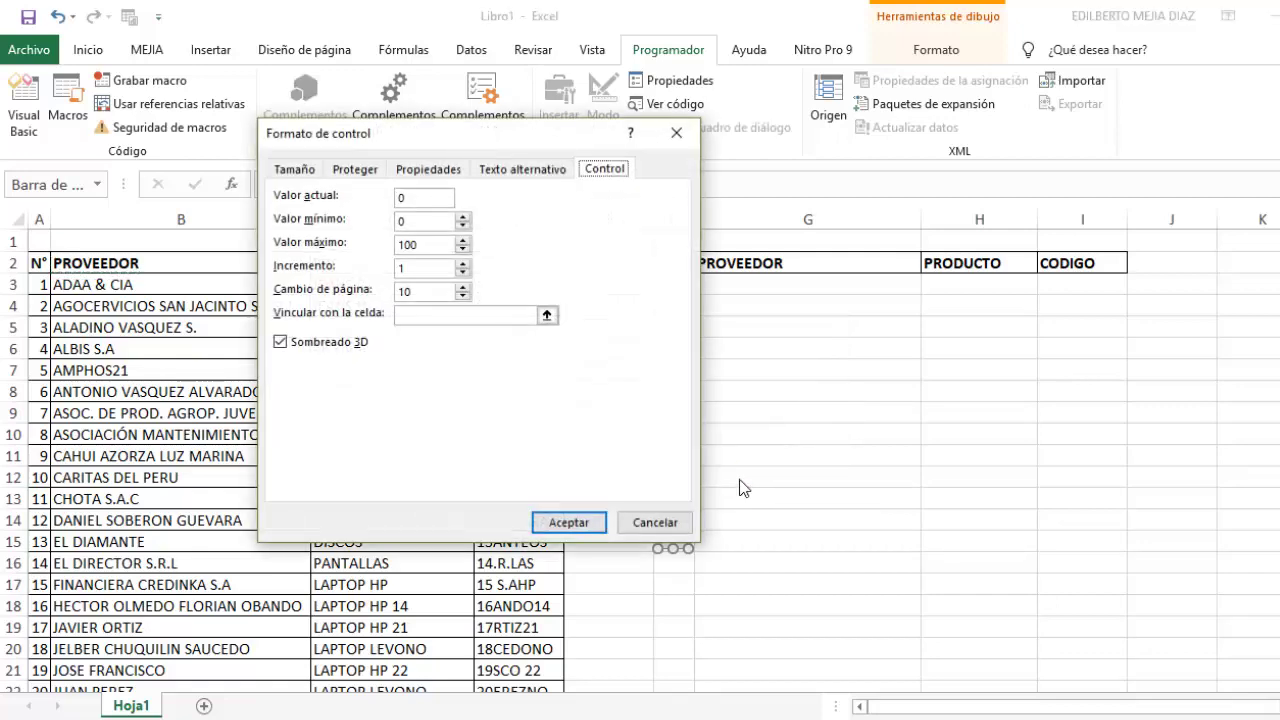
{"action": "left_click_drag", "start_coordinate": [445, 140], "coordinate": [753, 123]}
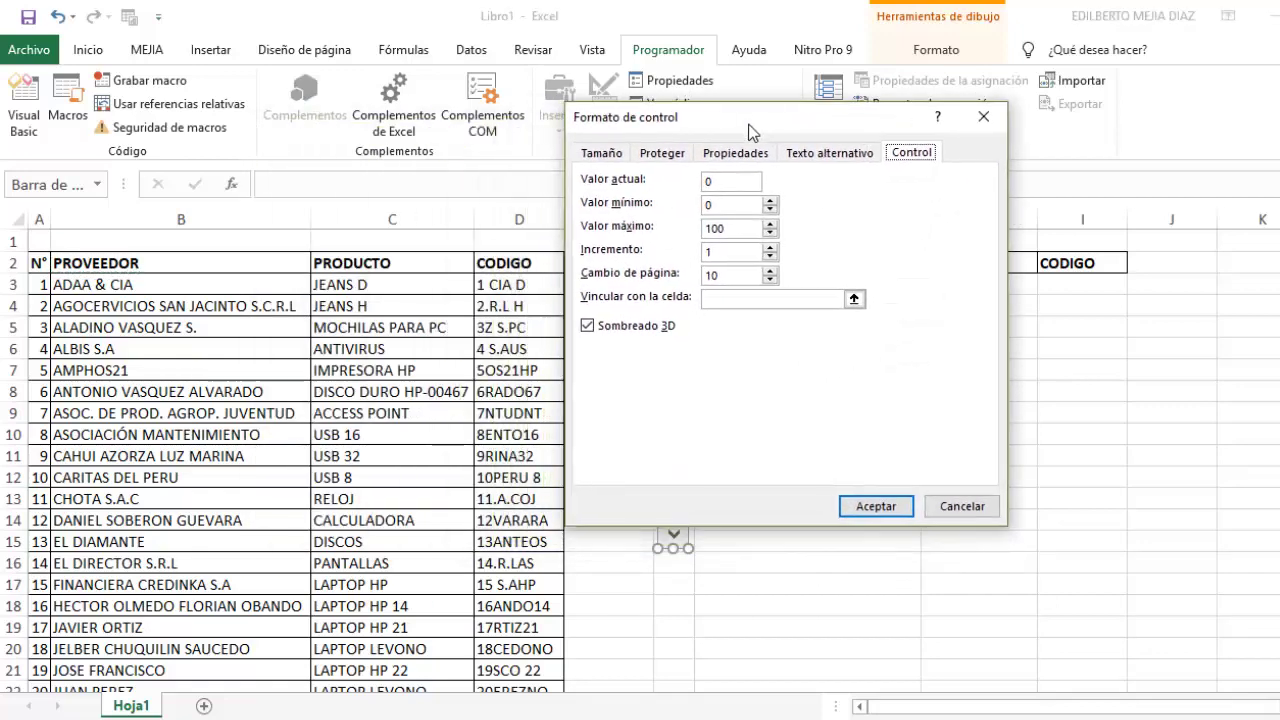
{"action": "left_click", "coordinate": [723, 206]}
{"action": "double_click", "coordinate": [718, 206]}
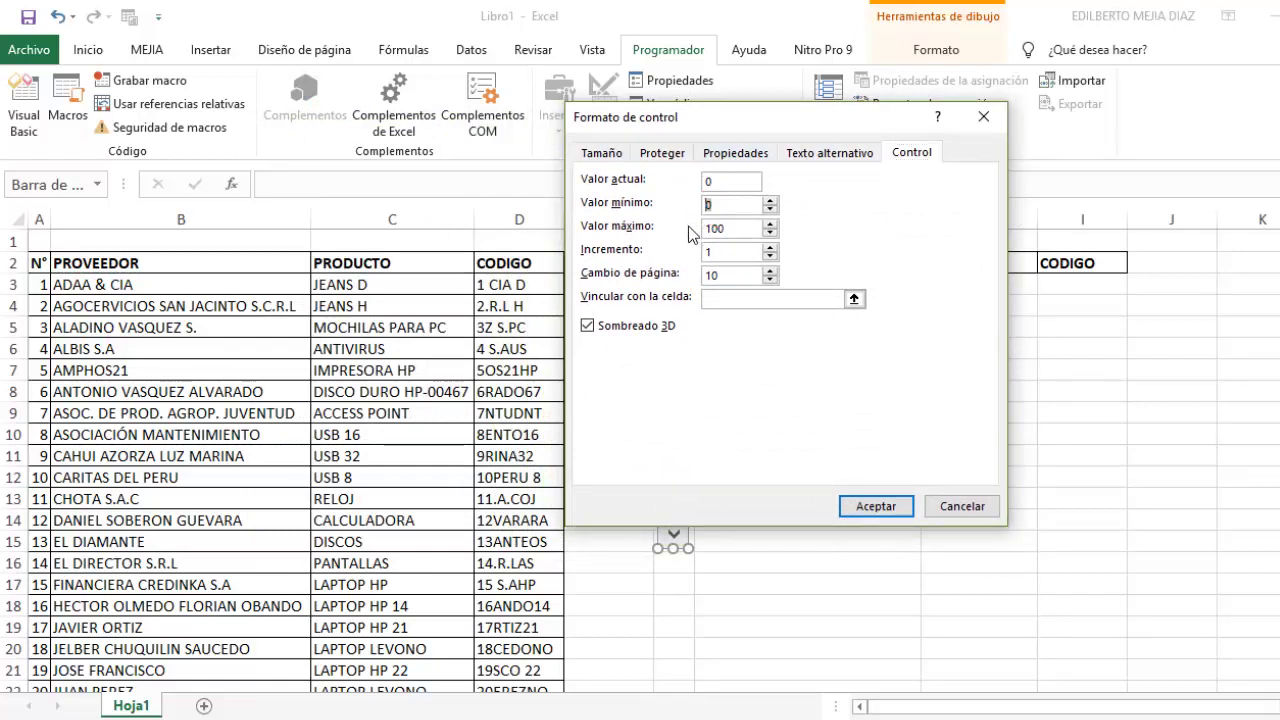
{"action": "type", "text": "1"}
{"action": "left_click_drag", "start_coordinate": [728, 229], "coordinate": [703, 237]}
{"action": "type", "text": "30"}
{"action": "double_click", "coordinate": [705, 255]}
{"action": "type", "text": "2"}
{"action": "left_click", "coordinate": [772, 300]}
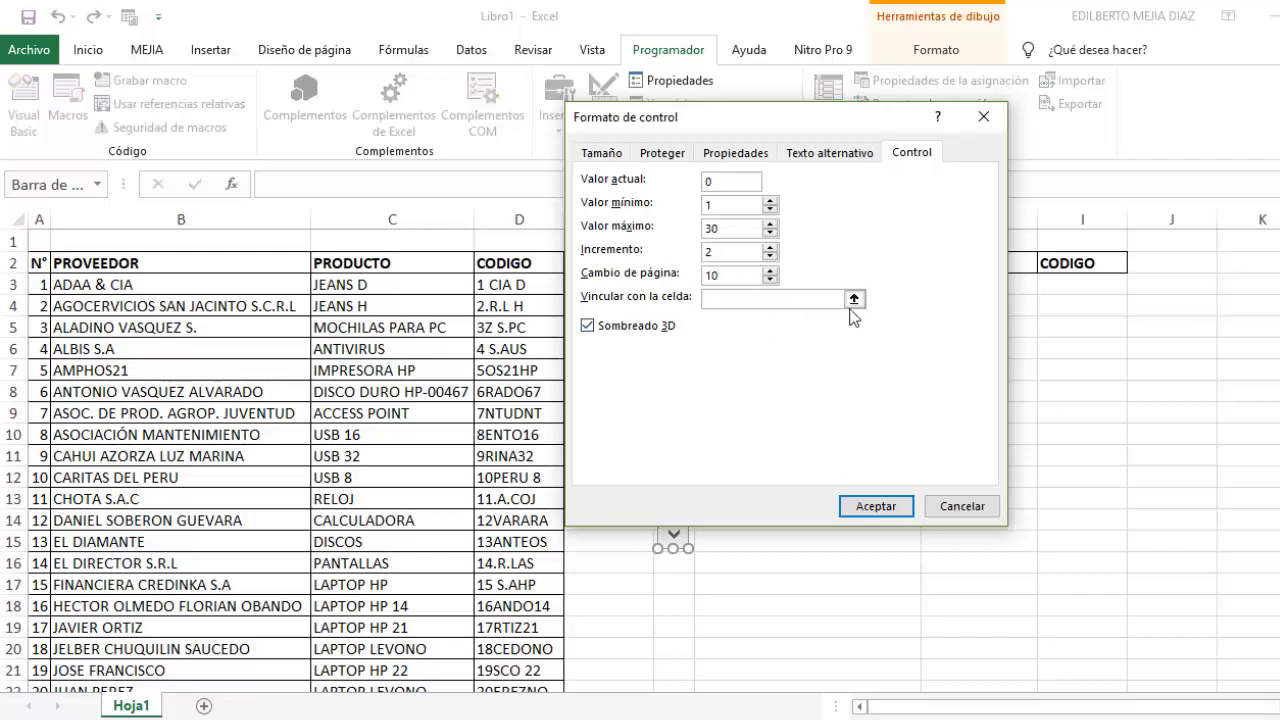
{"action": "left_click", "coordinate": [1183, 268]}
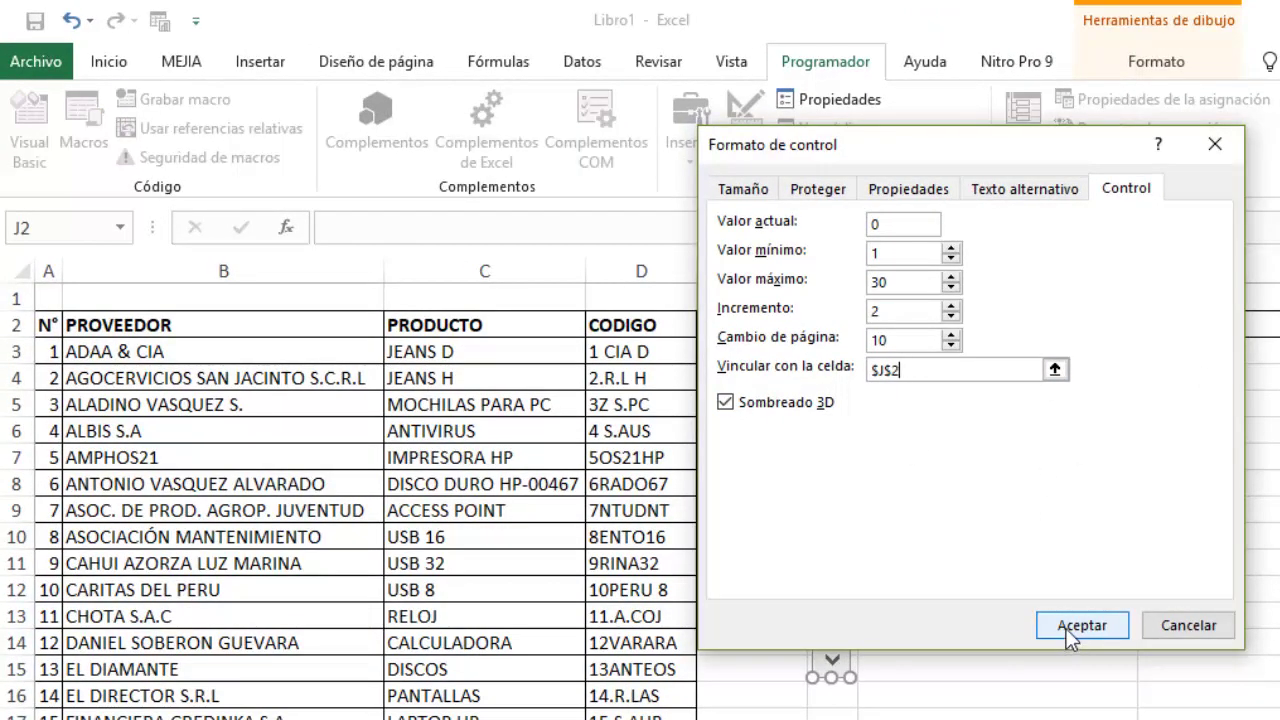
{"action": "left_click", "coordinate": [1072, 630]}
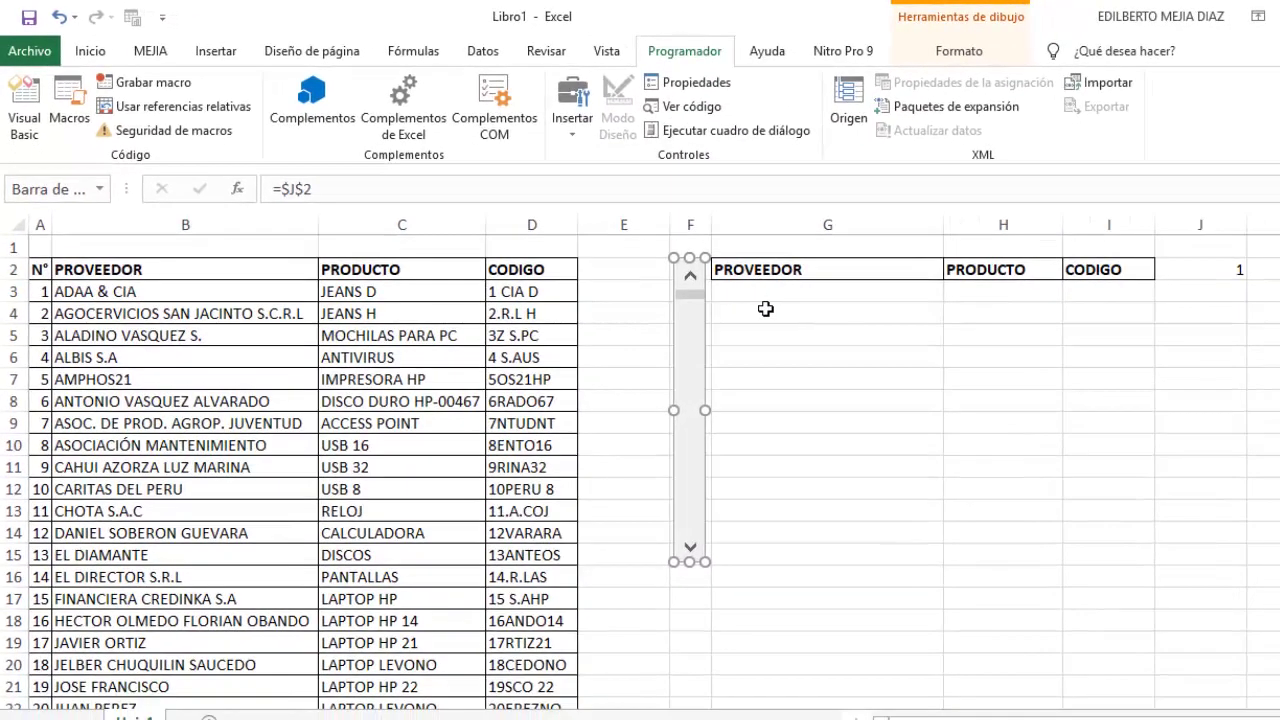
Enter =DESREF(B2,$J$2,0) in G3 so it displays ADAA & CIA
{"action": "left_click", "coordinate": [762, 297]}
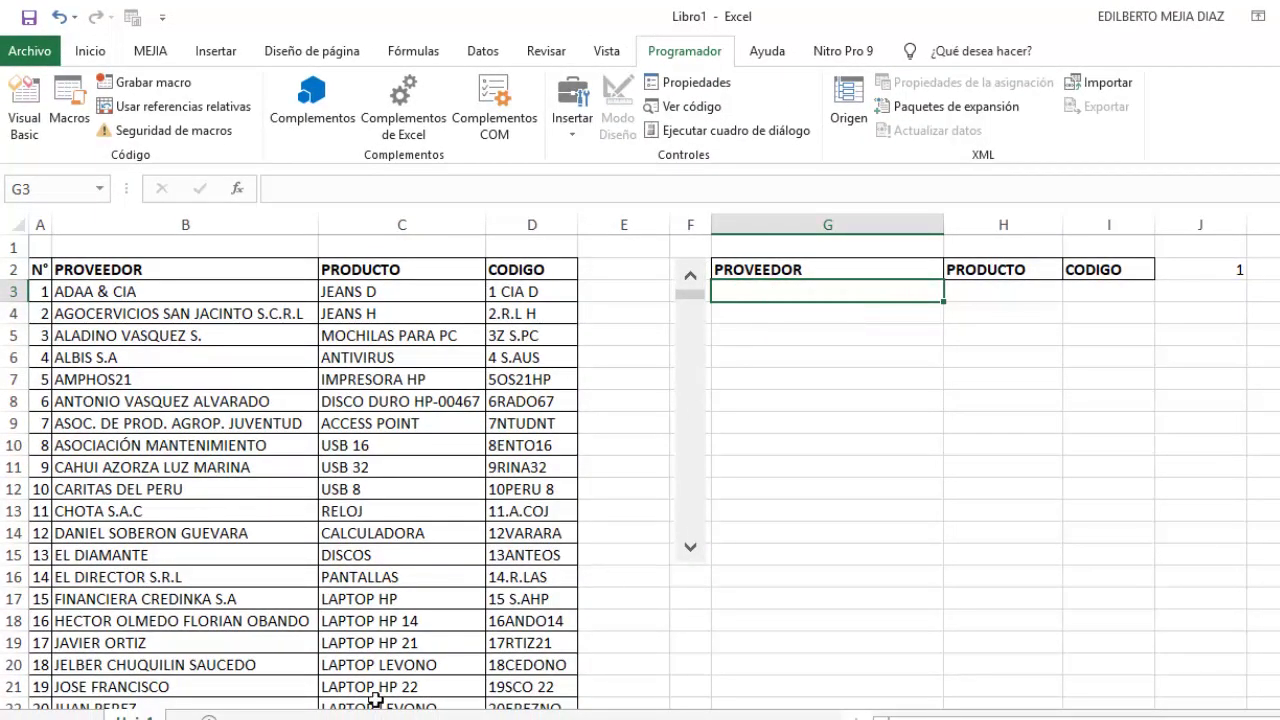
{"action": "type", "text": "="}
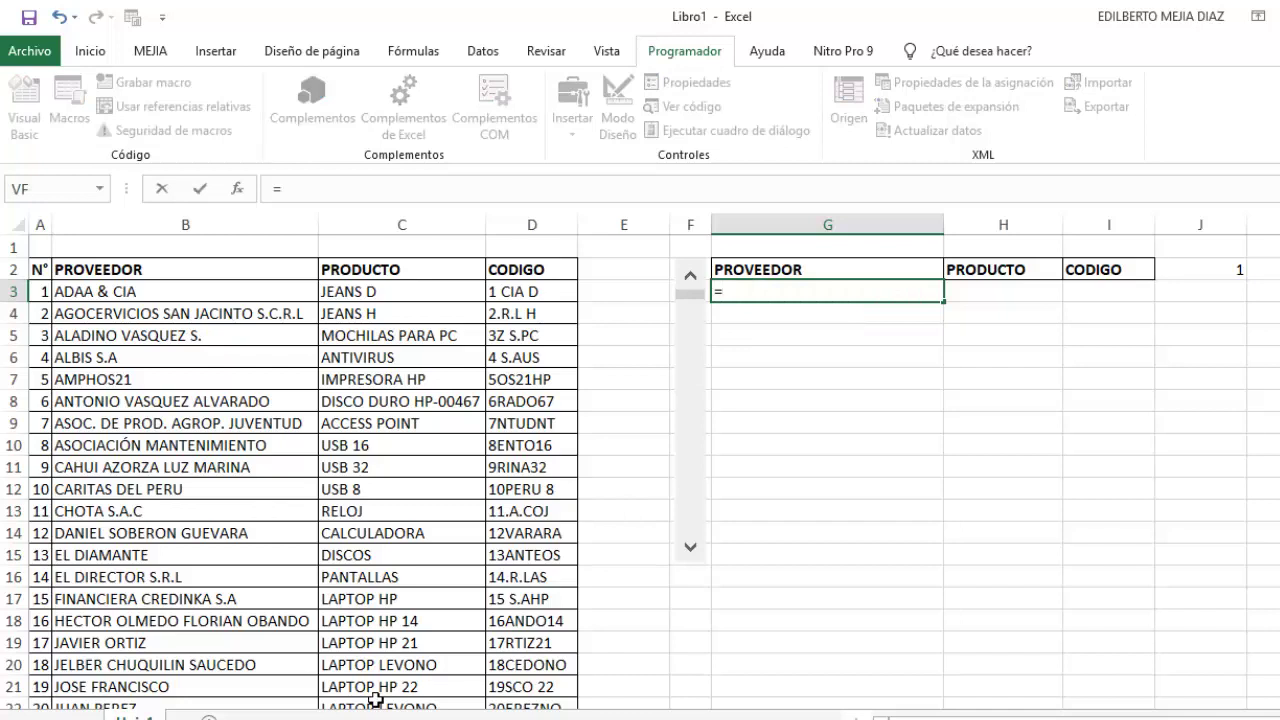
{"action": "type", "text": "DE"}
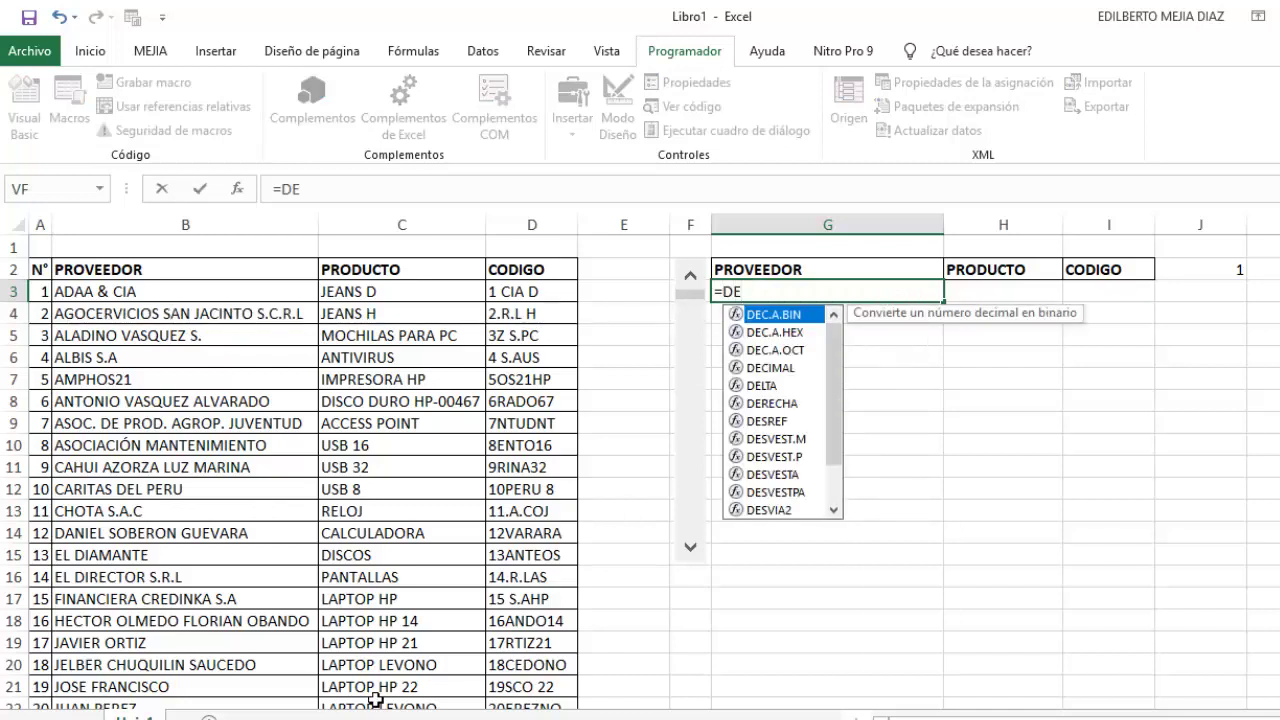
{"action": "type", "text": "R"}
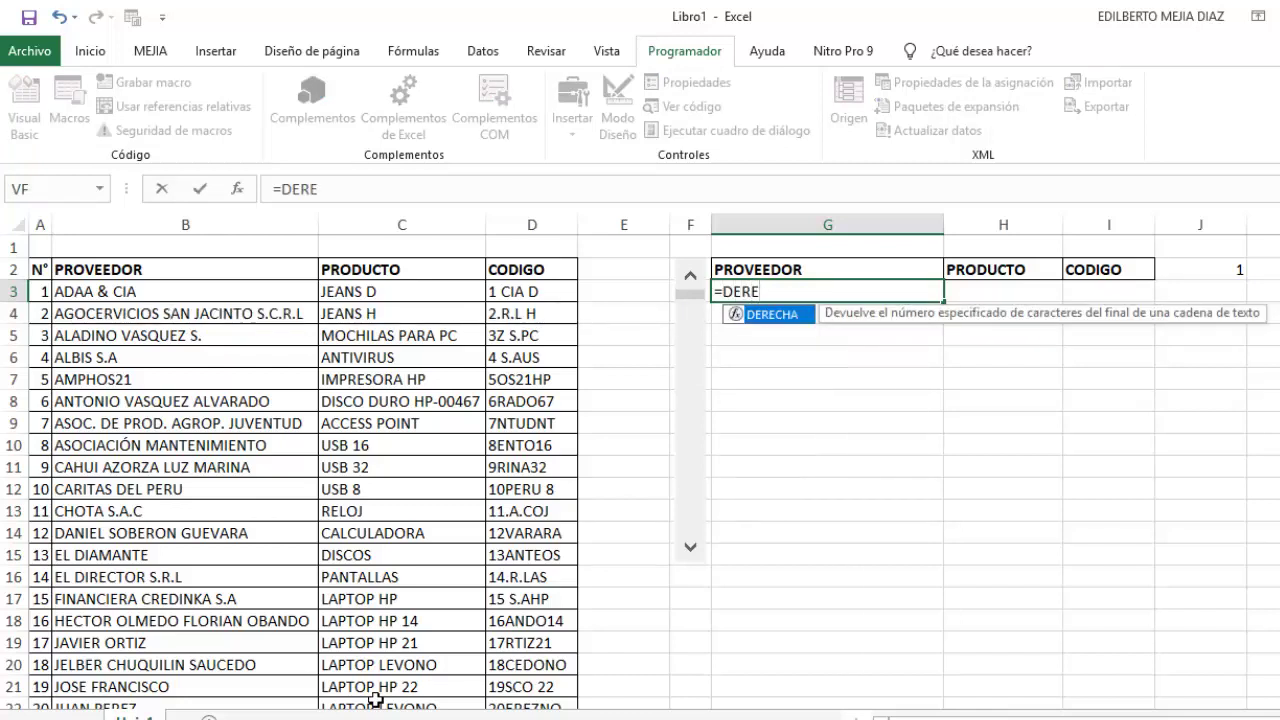
{"action": "key", "text": "BackSpace"}
{"action": "type", "text": "SR"}
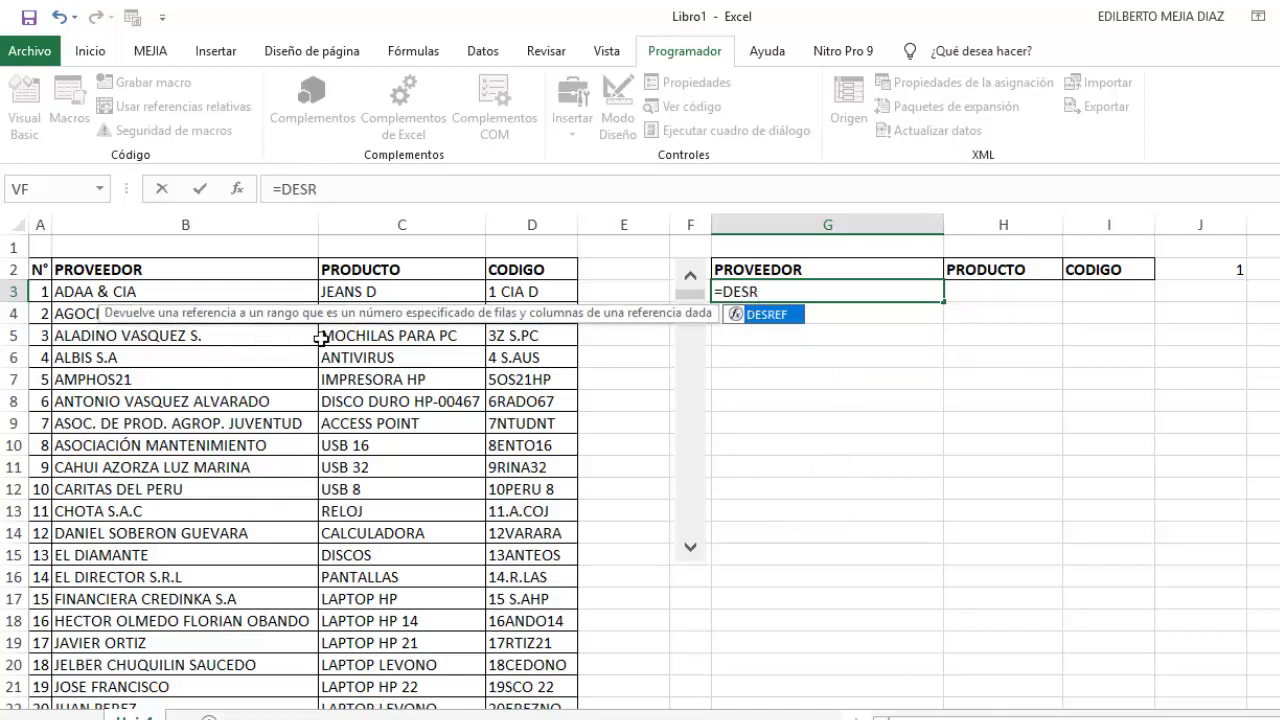
{"action": "key", "text": "Tab"}
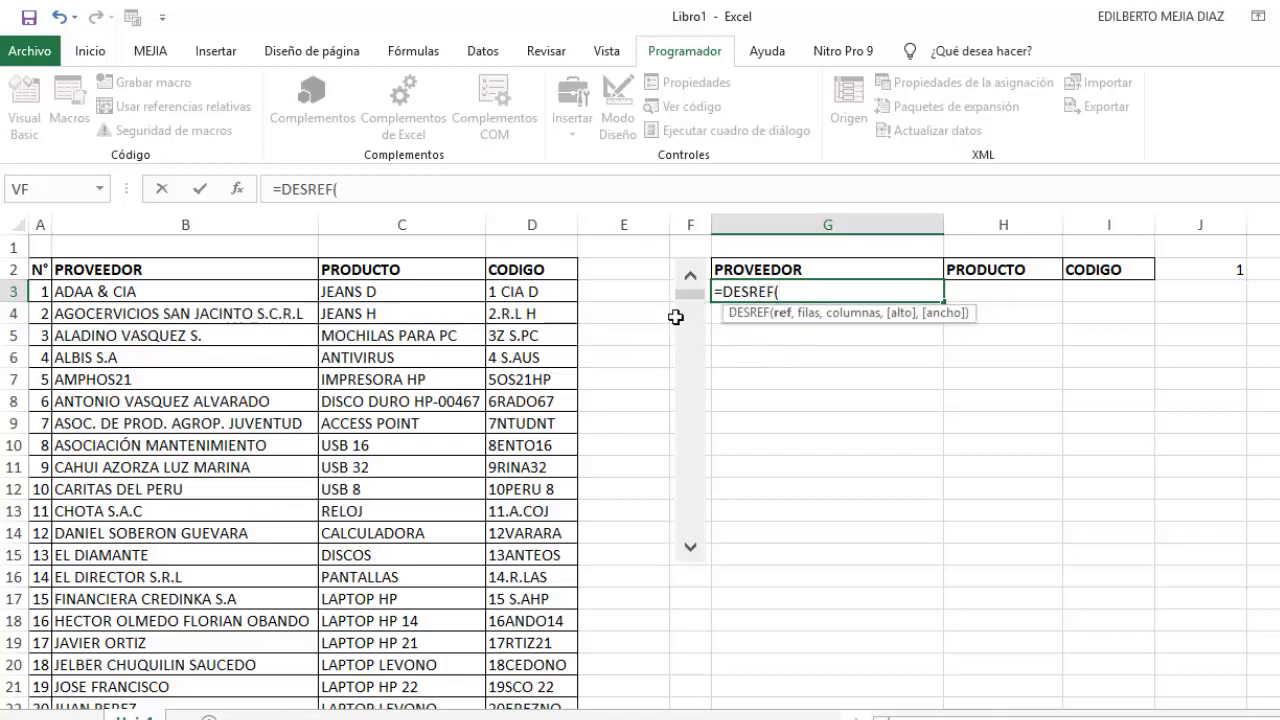
{"action": "left_click", "coordinate": [122, 279]}
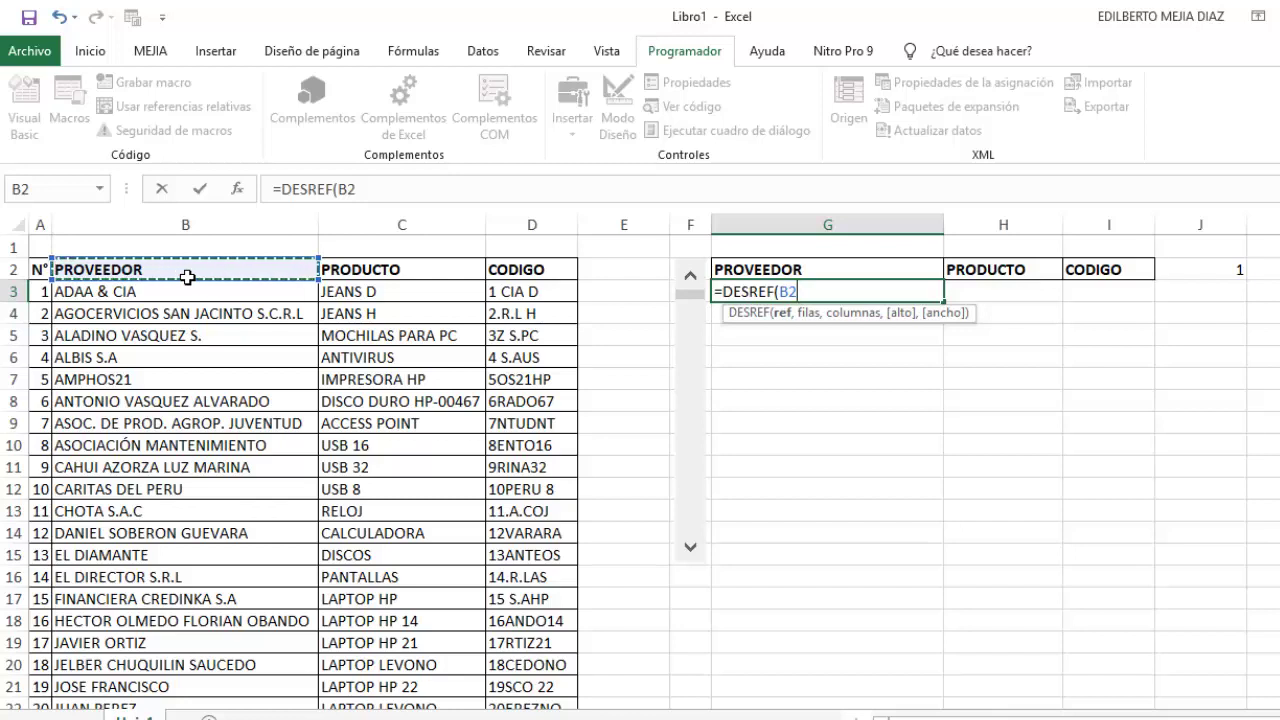
{"action": "type", "text": ","}
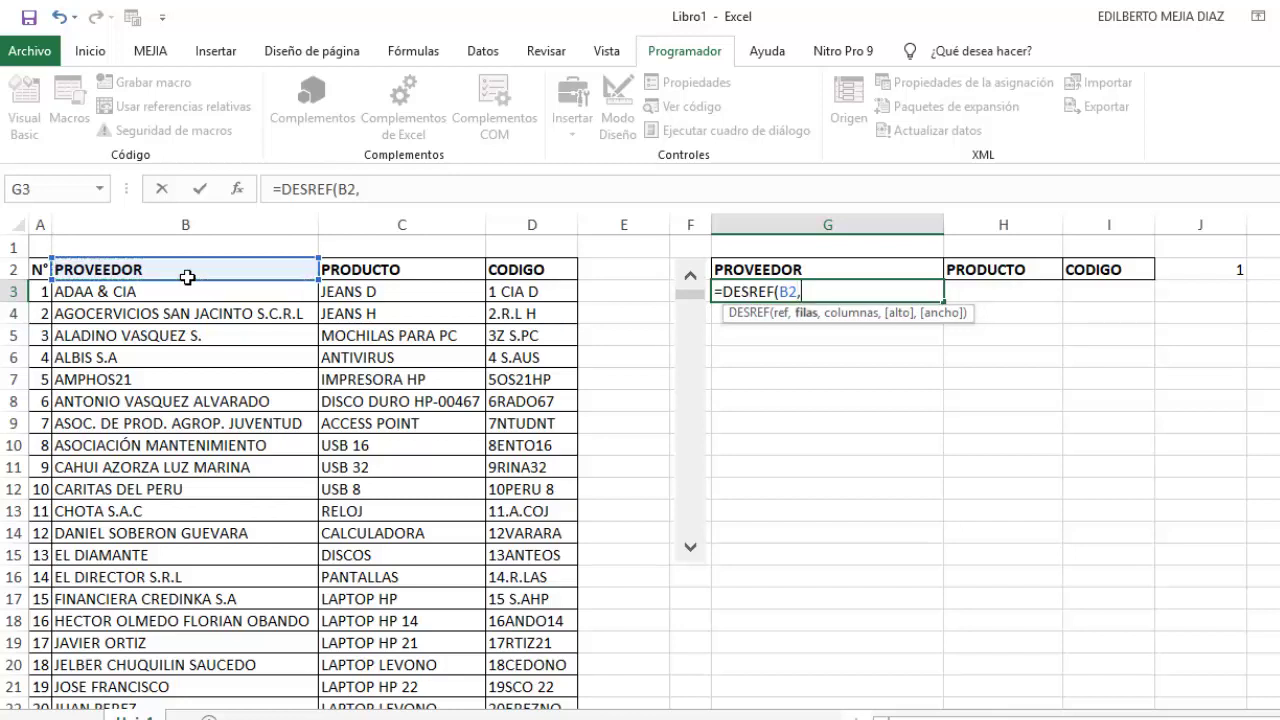
{"action": "left_click", "coordinate": [1201, 276]}
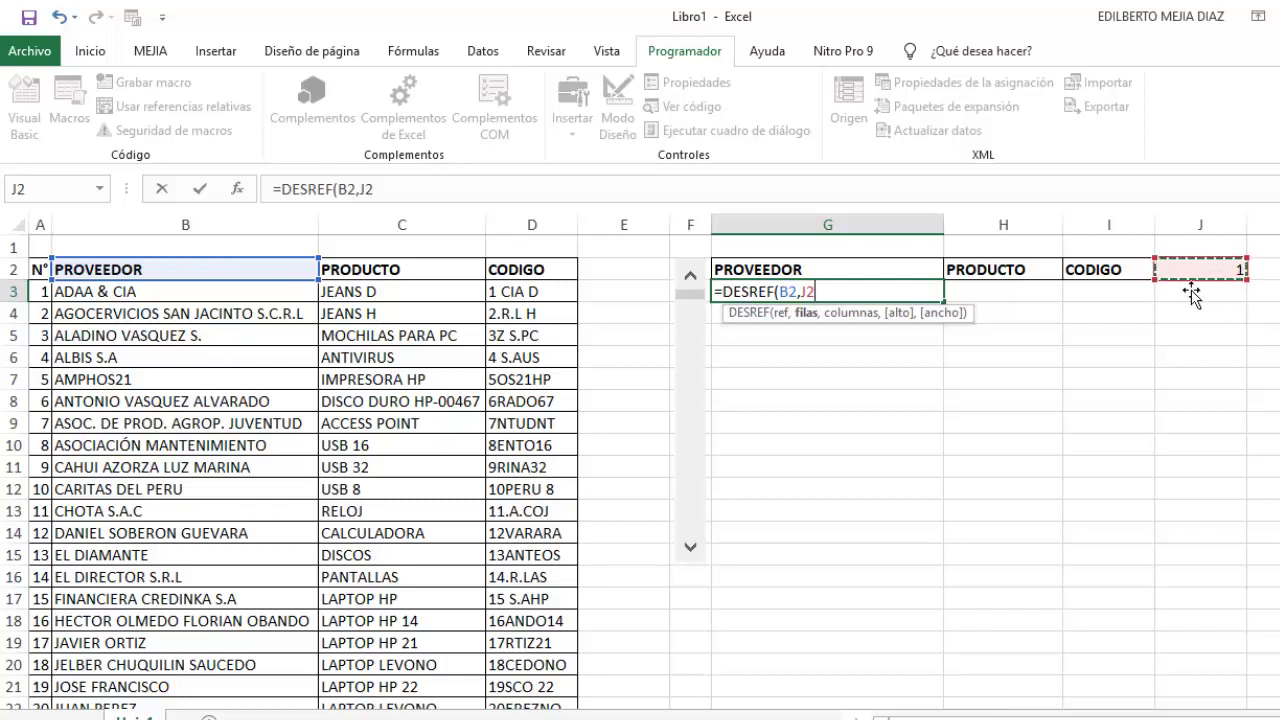
{"action": "left_click", "coordinate": [362, 190]}
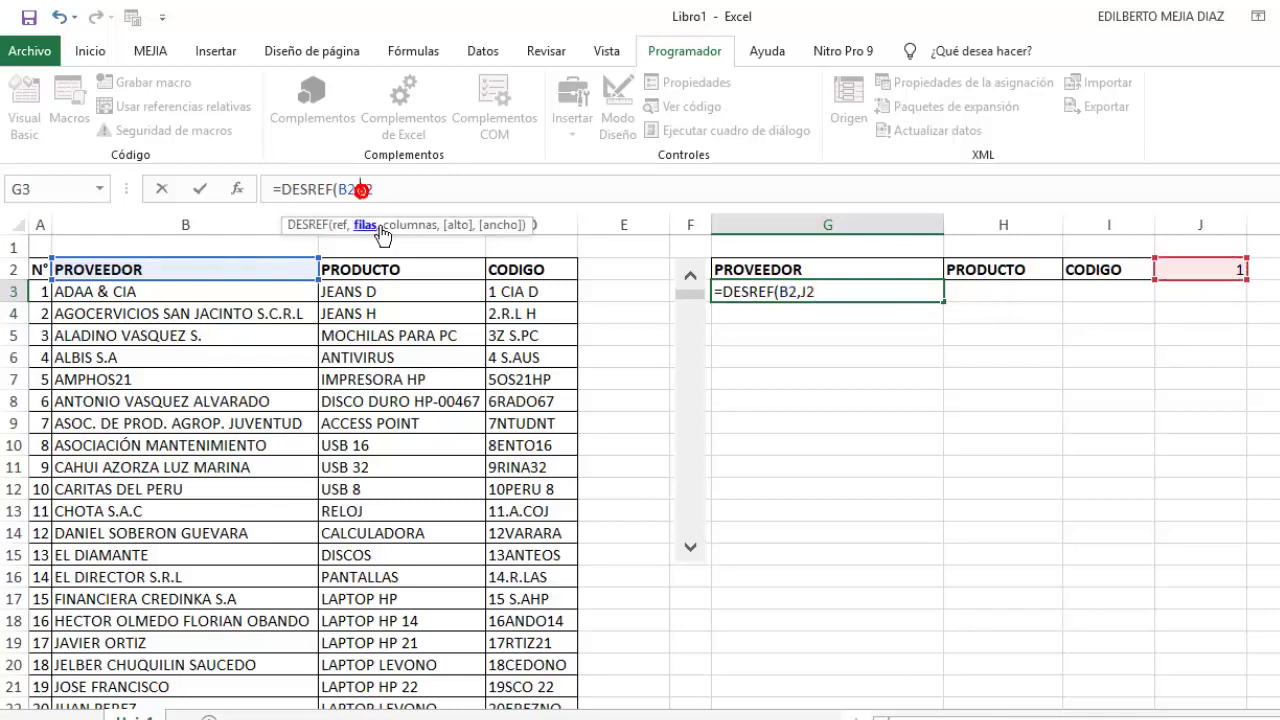
{"action": "type", "text": "$J"}
{"action": "type", "text": "$2"}
{"action": "type", "text": ","}
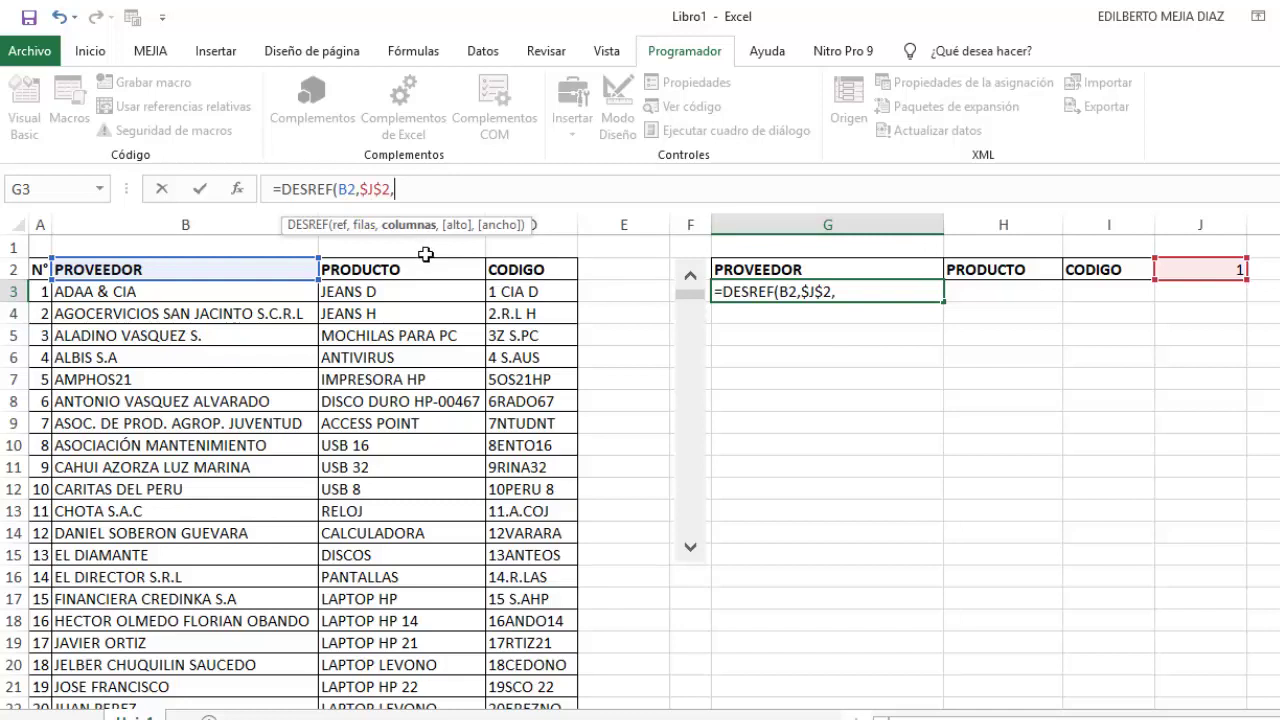
{"action": "type", "text": ")"}
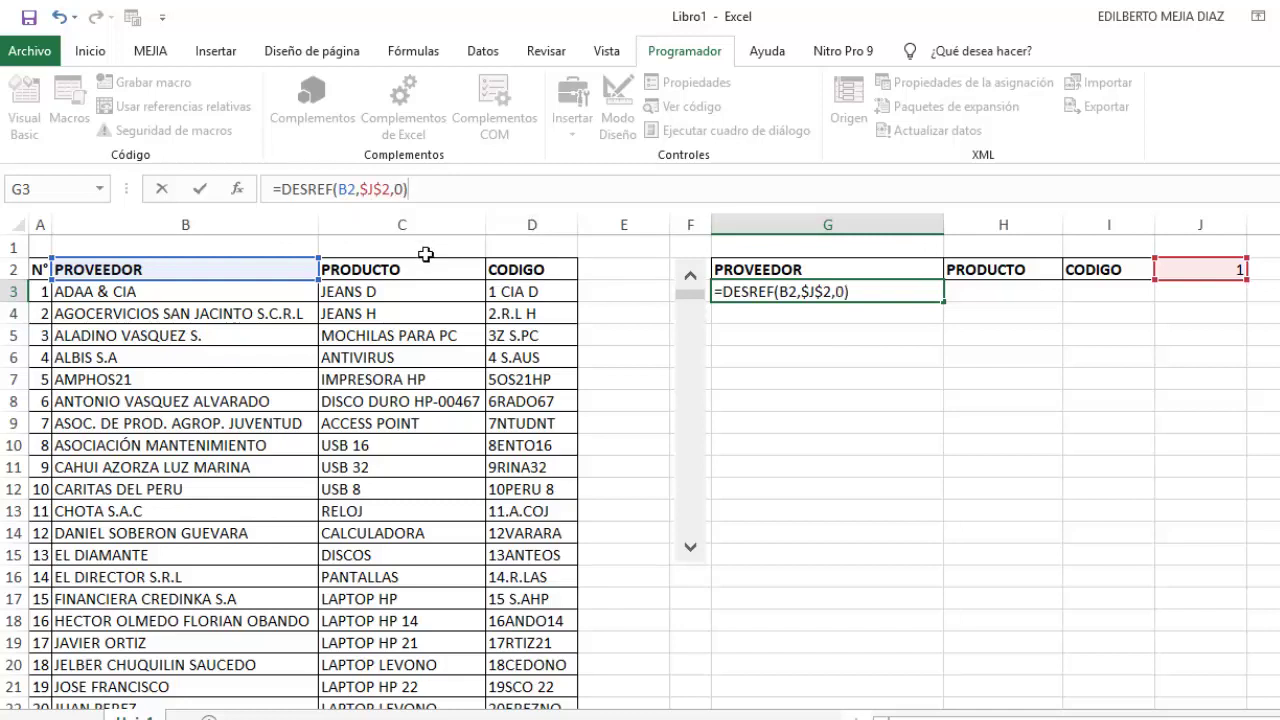
{"action": "key", "text": "Return"}
Fill the G3 offset formula down column G to row 15
{"action": "left_click", "coordinate": [891, 297]}
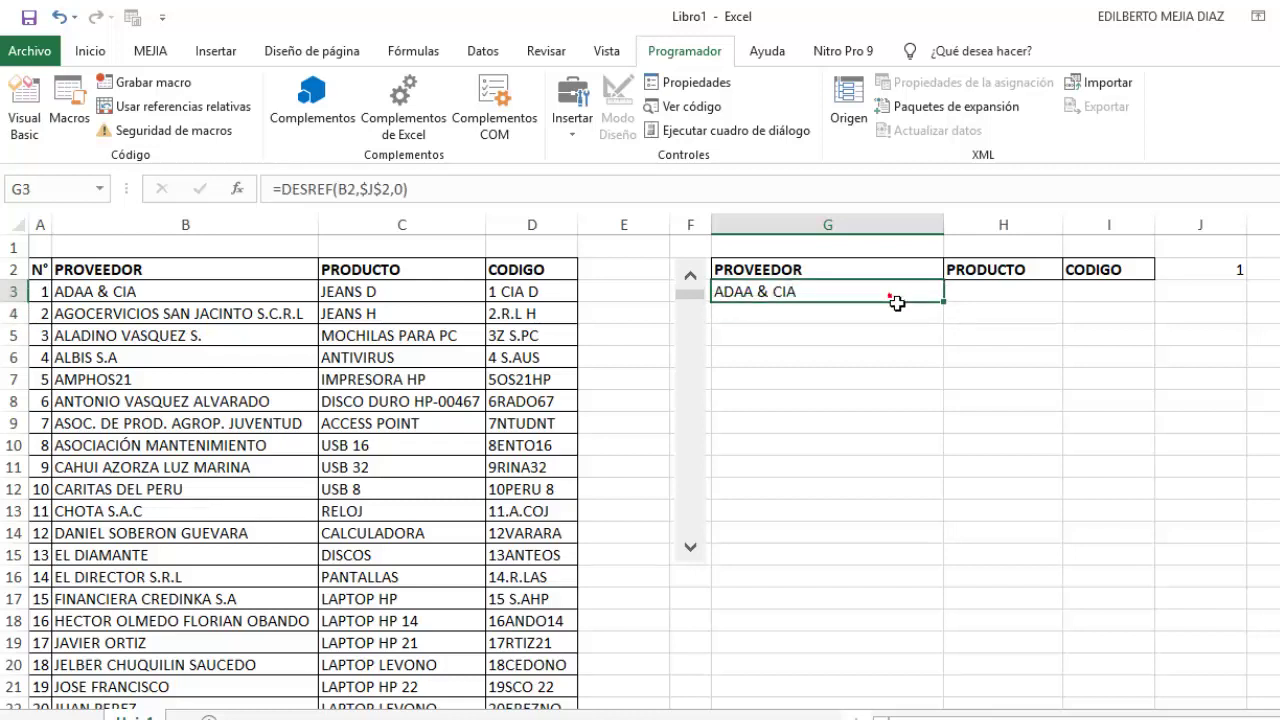
{"action": "left_click_drag", "start_coordinate": [944, 300], "coordinate": [957, 569]}
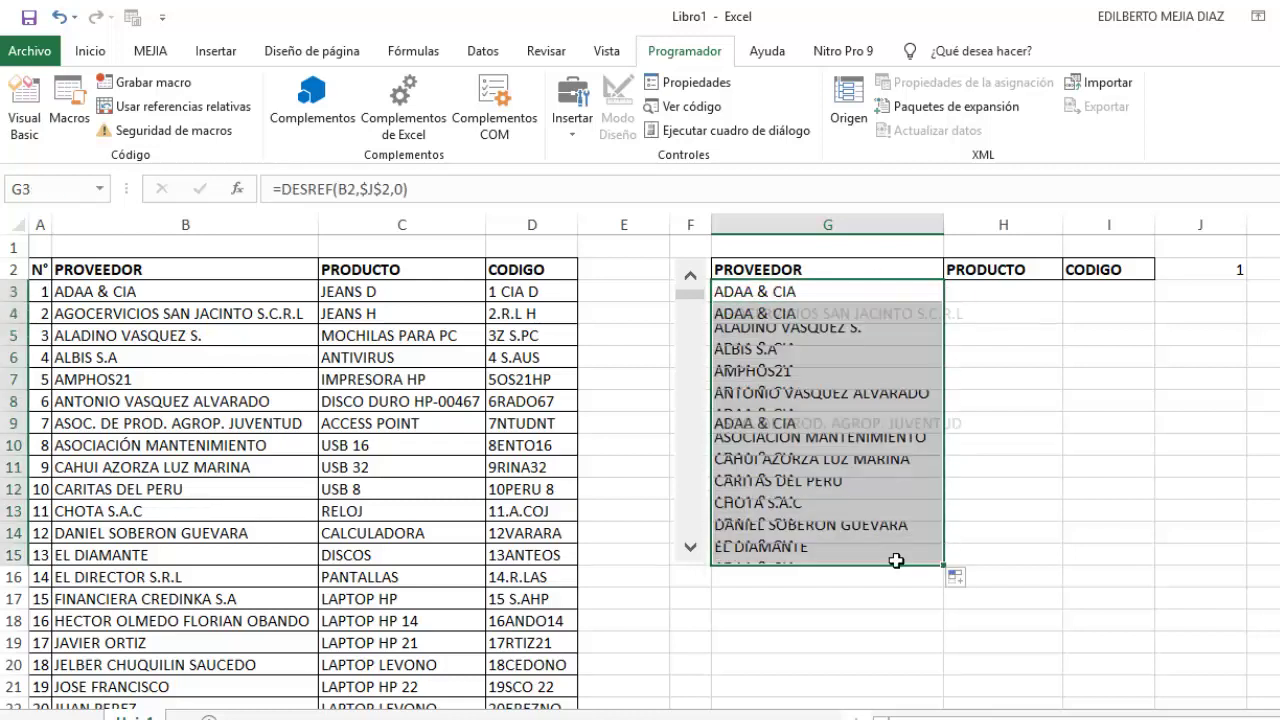
{"action": "right_click", "coordinate": [692, 548]}
{"action": "key", "text": "Escape"}
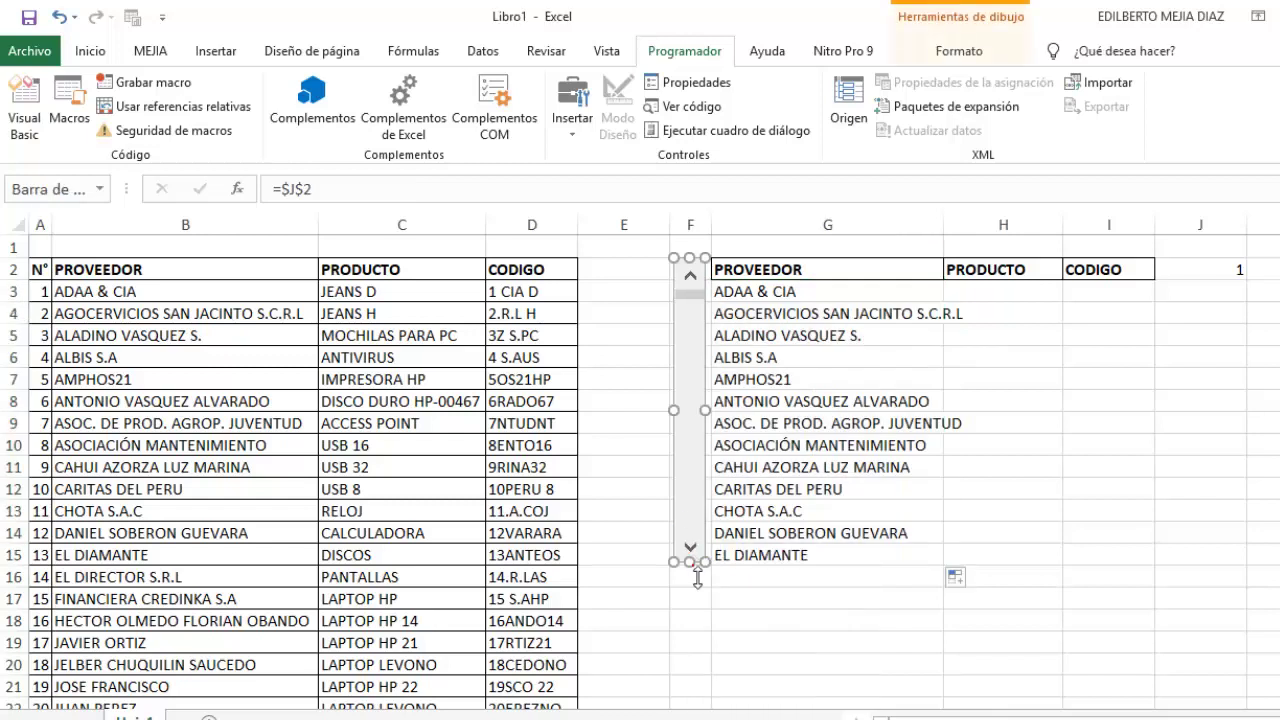
Copy G3:G15 across into columns H and I and autofit columns G, H and I
{"action": "left_click", "coordinate": [834, 557]}
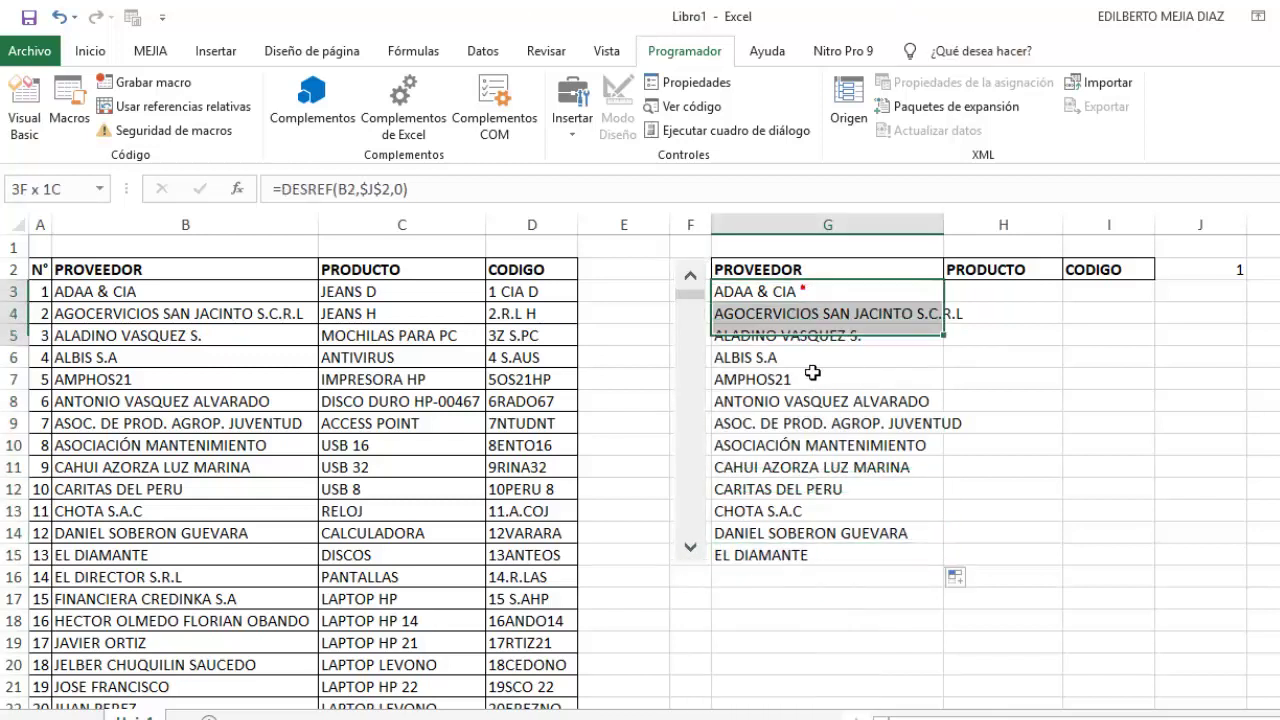
{"action": "left_click_drag", "start_coordinate": [810, 294], "coordinate": [834, 556]}
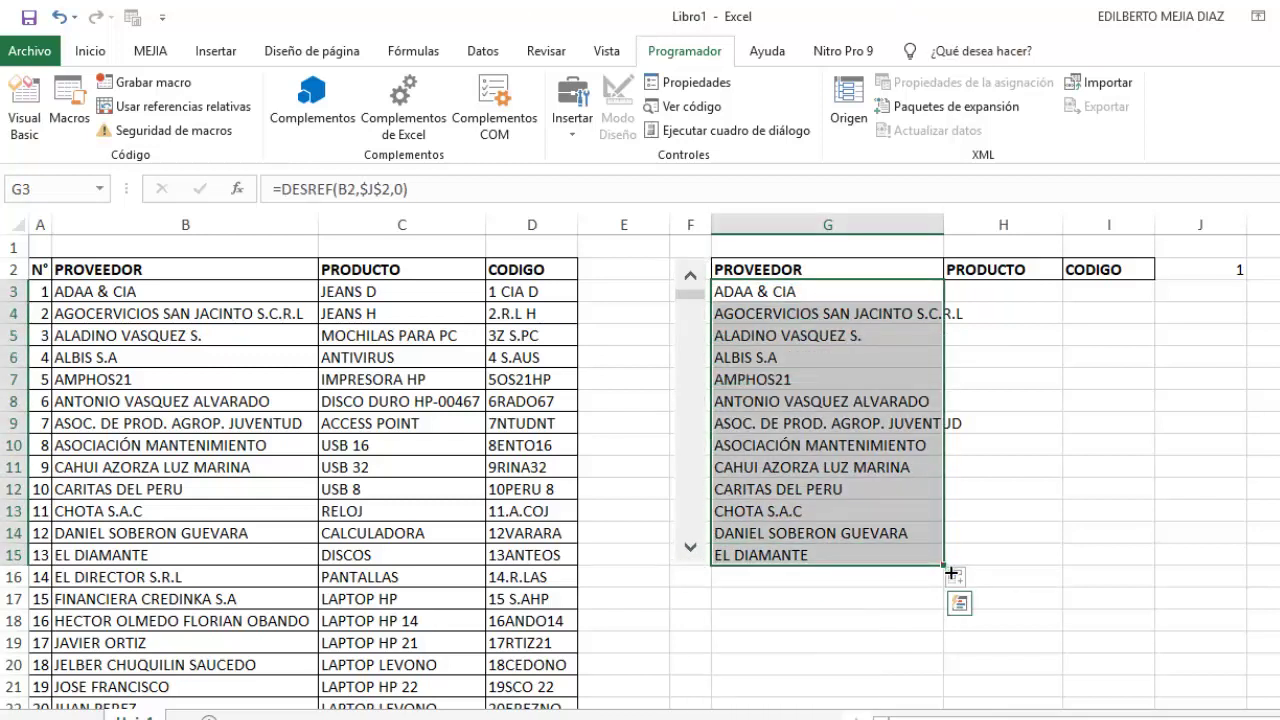
{"action": "left_click_drag", "start_coordinate": [945, 567], "coordinate": [1139, 530]}
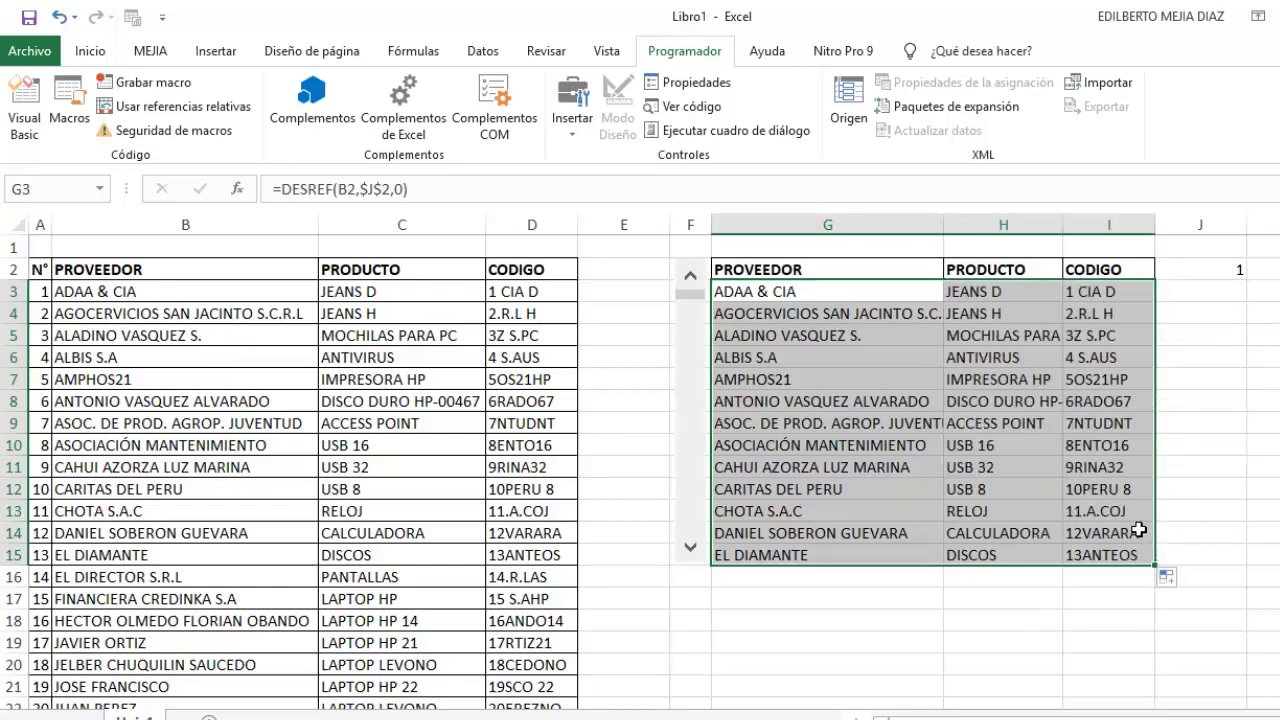
{"action": "double_click", "coordinate": [943, 224]}
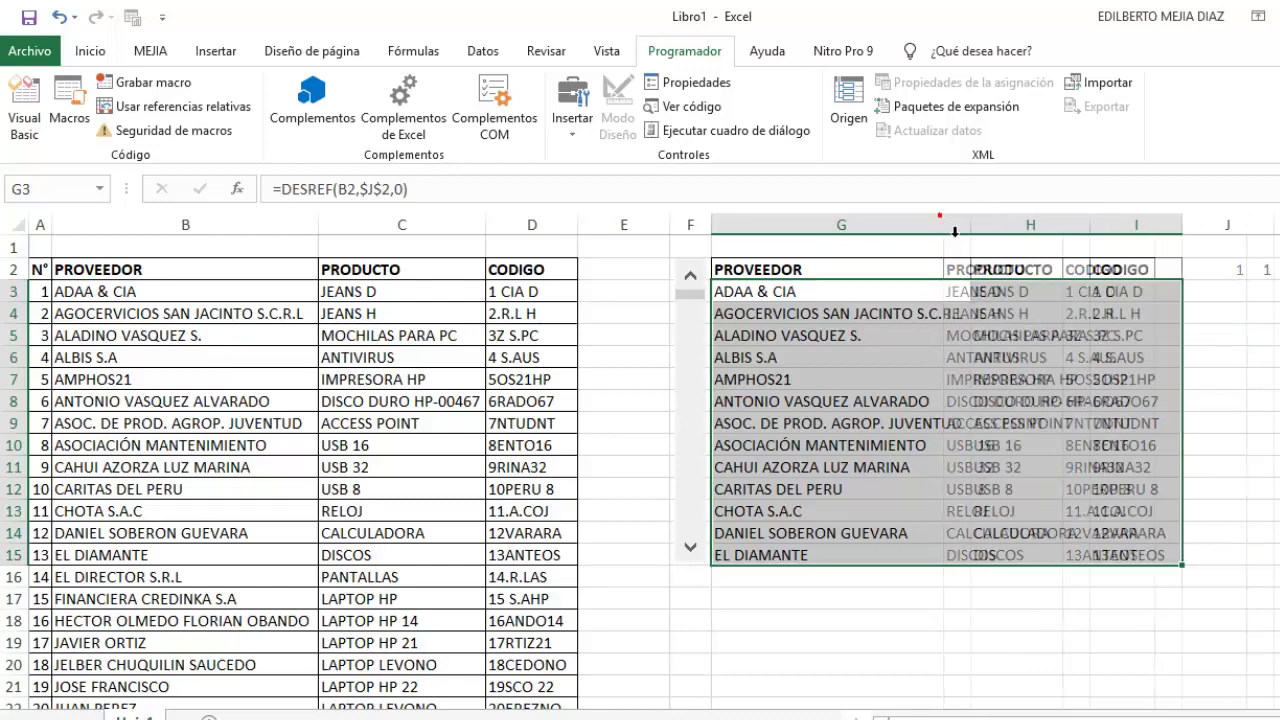
{"action": "left_click", "coordinate": [1080, 226]}
Step the scroll bar down to 30 so the list starts at PACCHA SRL and ends in zeros
{"action": "left_click", "coordinate": [842, 598]}
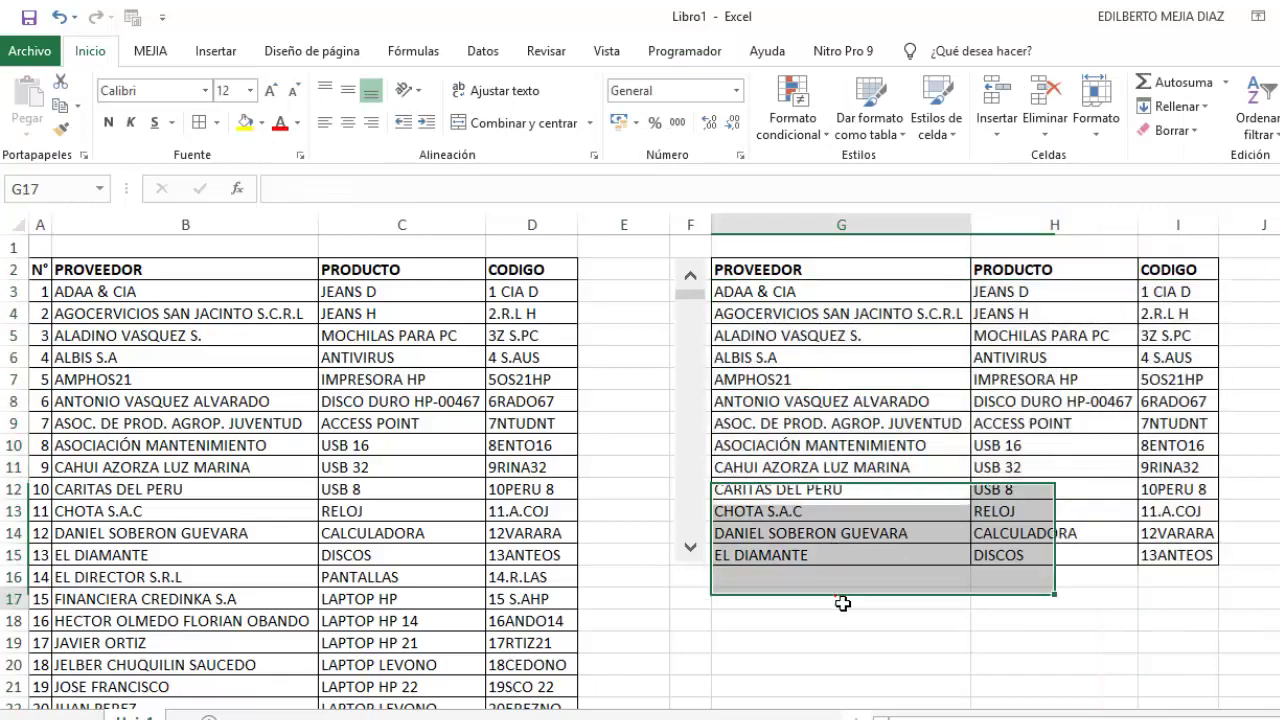
{"action": "left_click", "coordinate": [752, 293]}
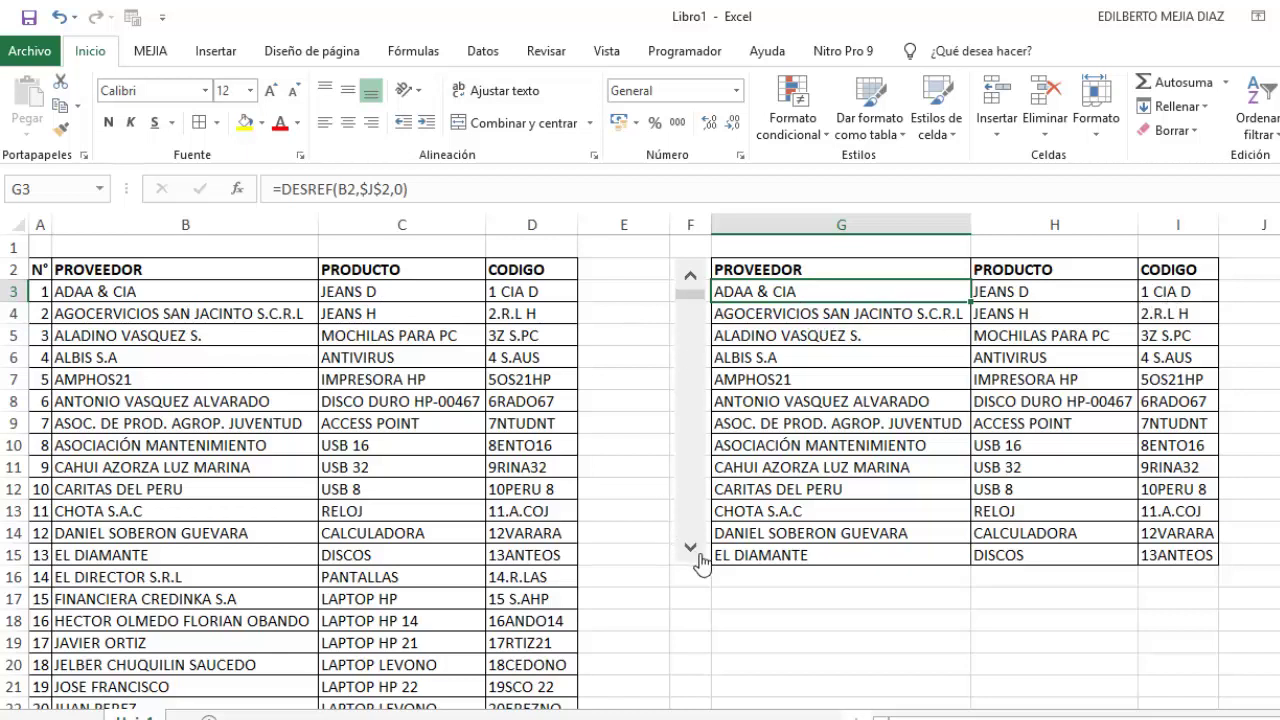
{"action": "left_click", "coordinate": [782, 684]}
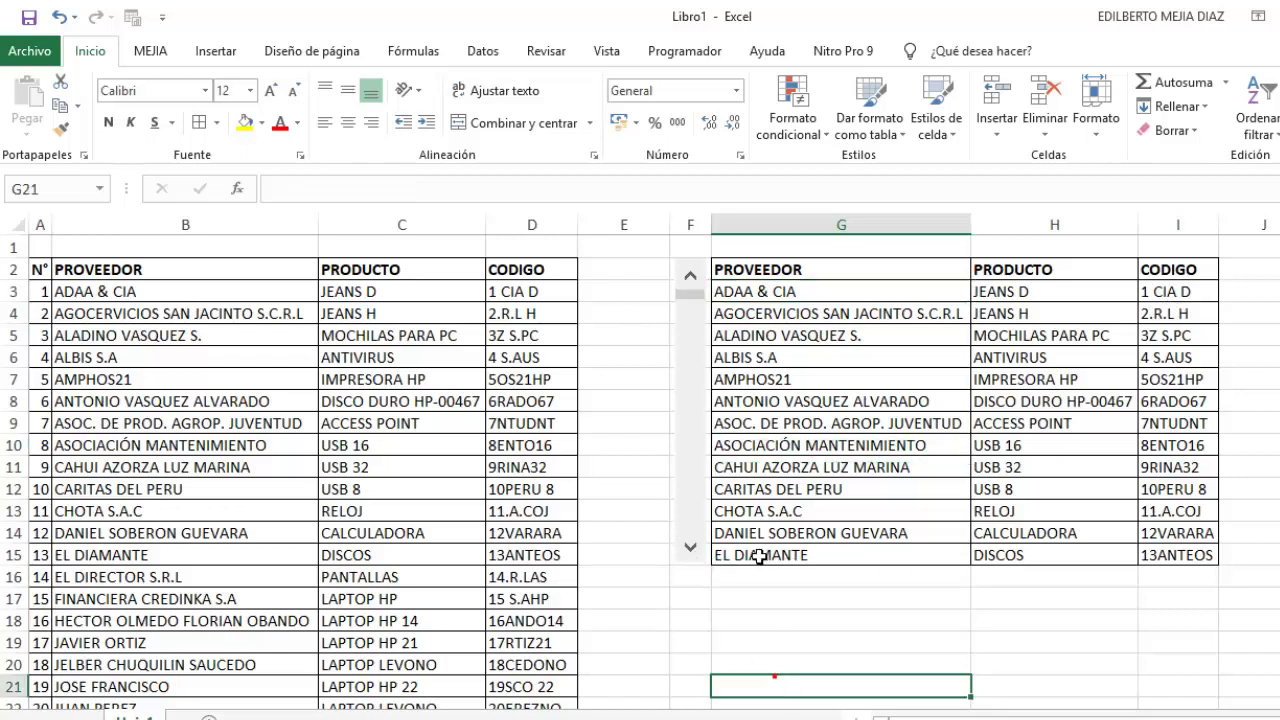
{"action": "left_click", "coordinate": [699, 550]}
{"action": "left_click", "coordinate": [700, 551]}
{"action": "left_click", "coordinate": [700, 551]}
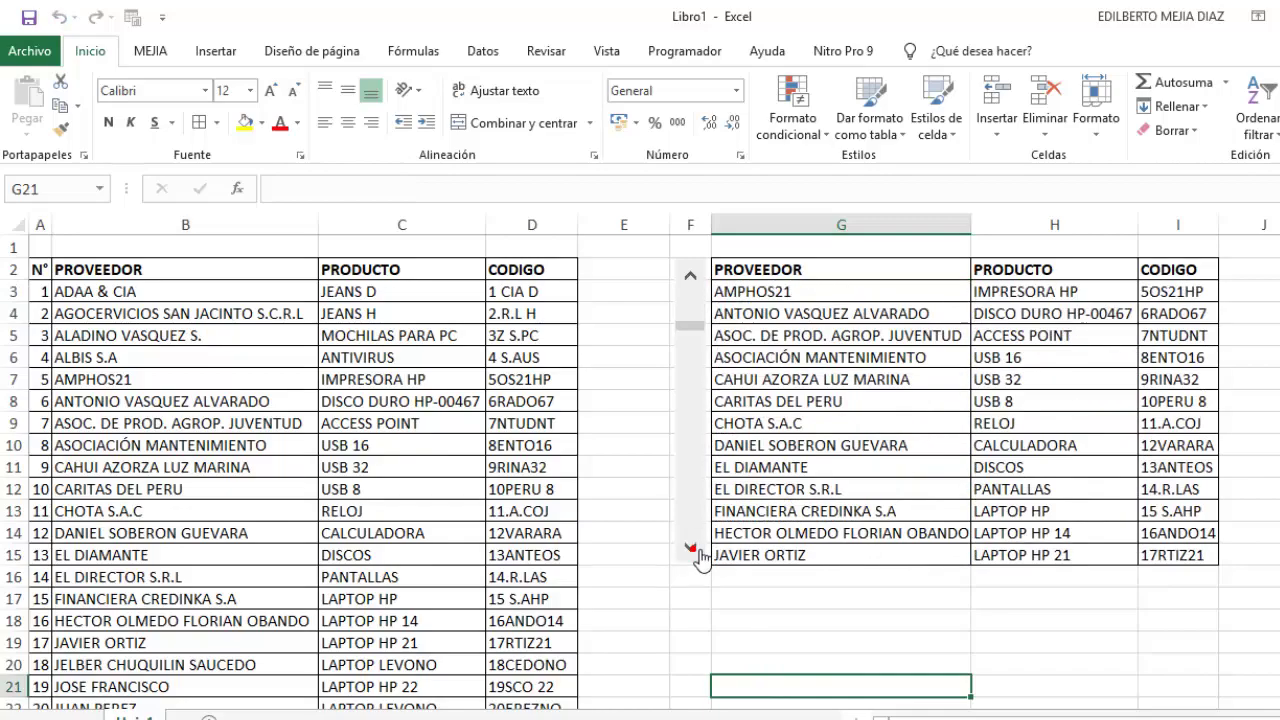
{"action": "left_click", "coordinate": [700, 551]}
{"action": "left_click", "coordinate": [700, 551]}
{"action": "left_click", "coordinate": [700, 551]}
{"action": "left_click", "coordinate": [700, 551]}
{"action": "left_click", "coordinate": [700, 551]}
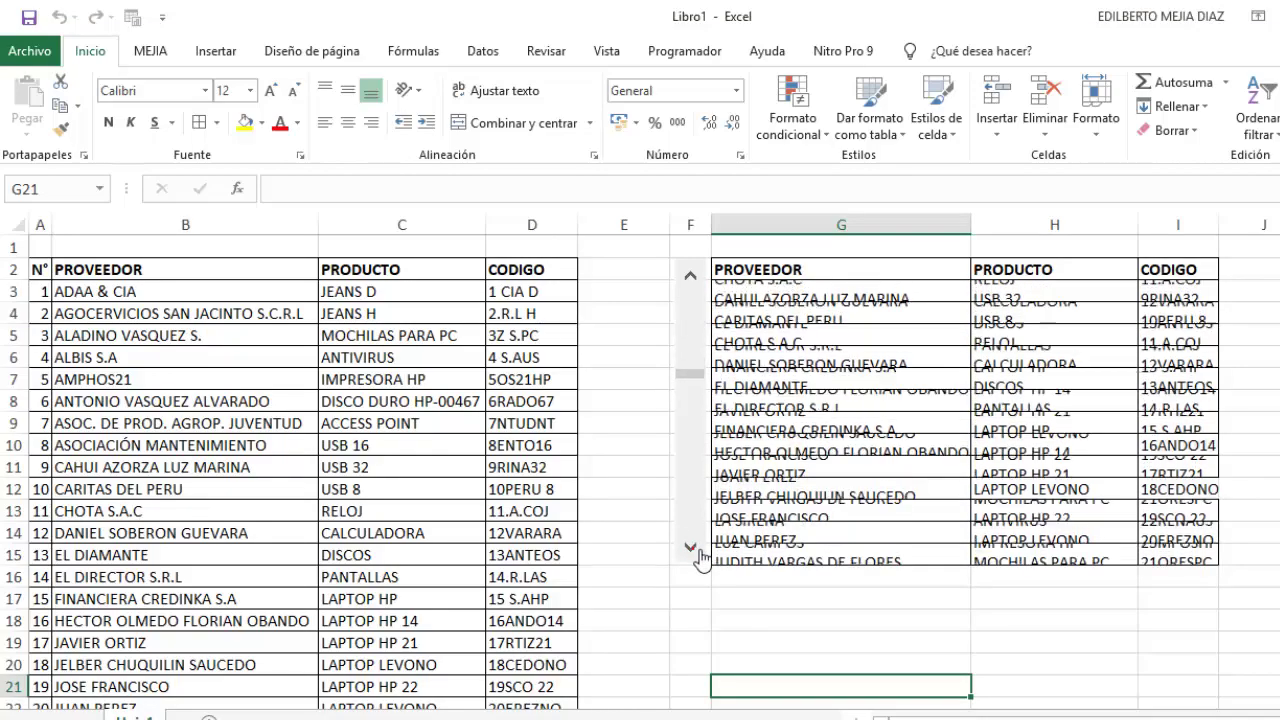
{"action": "left_click", "coordinate": [700, 551]}
{"action": "left_click", "coordinate": [700, 551]}
{"action": "left_click", "coordinate": [700, 551]}
{"action": "left_click", "coordinate": [700, 551]}
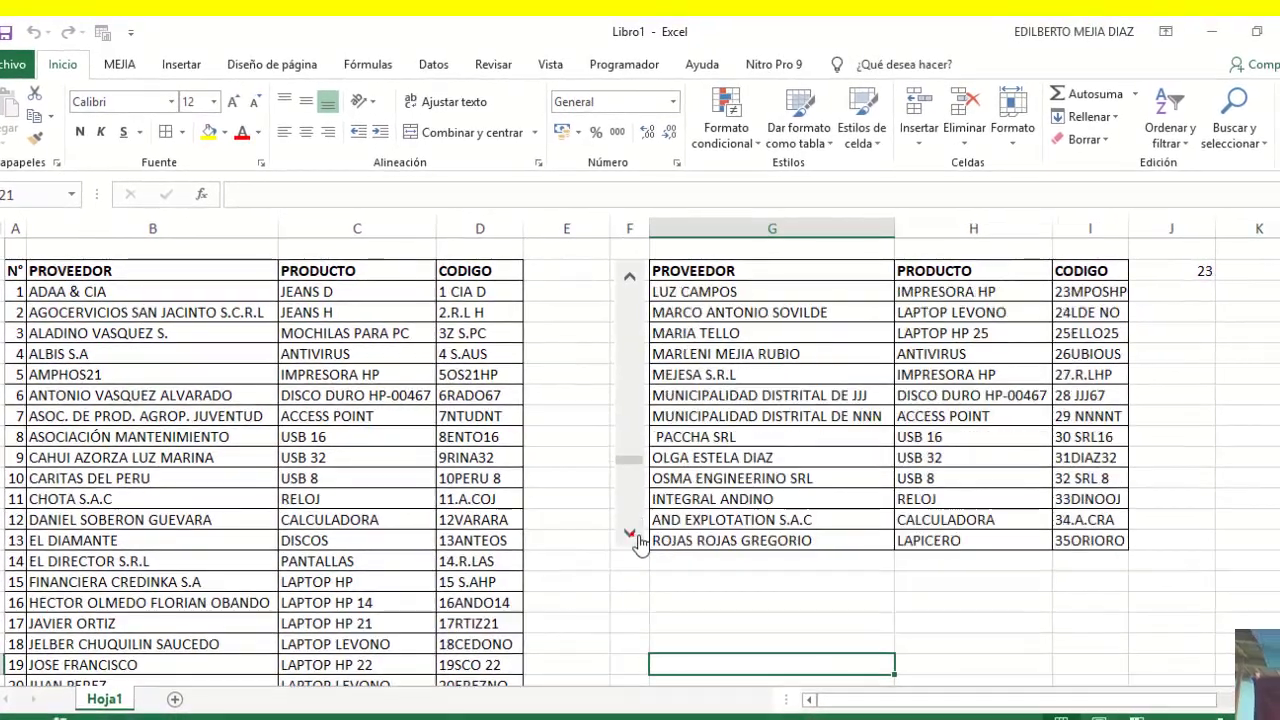
{"action": "left_click", "coordinate": [700, 551]}
{"action": "left_click", "coordinate": [630, 534]}
{"action": "left_click", "coordinate": [630, 534]}
{"action": "left_click", "coordinate": [630, 534]}
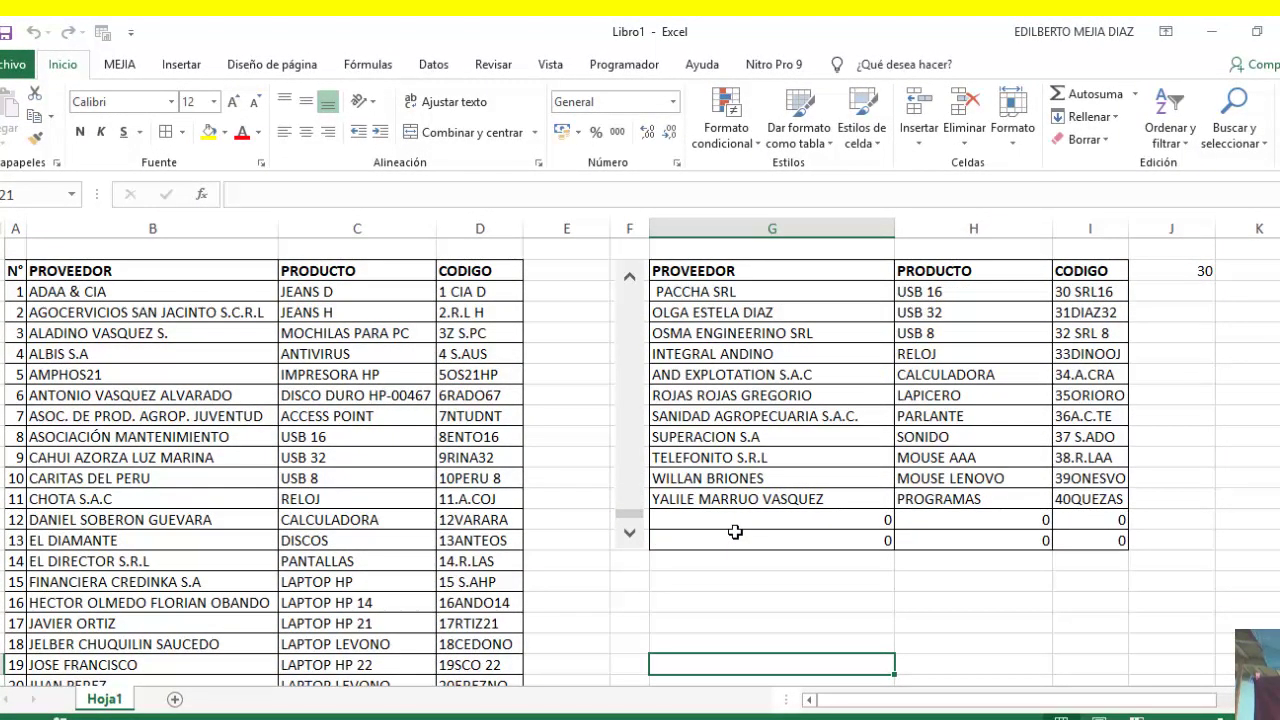
{"action": "left_click", "coordinate": [726, 527]}
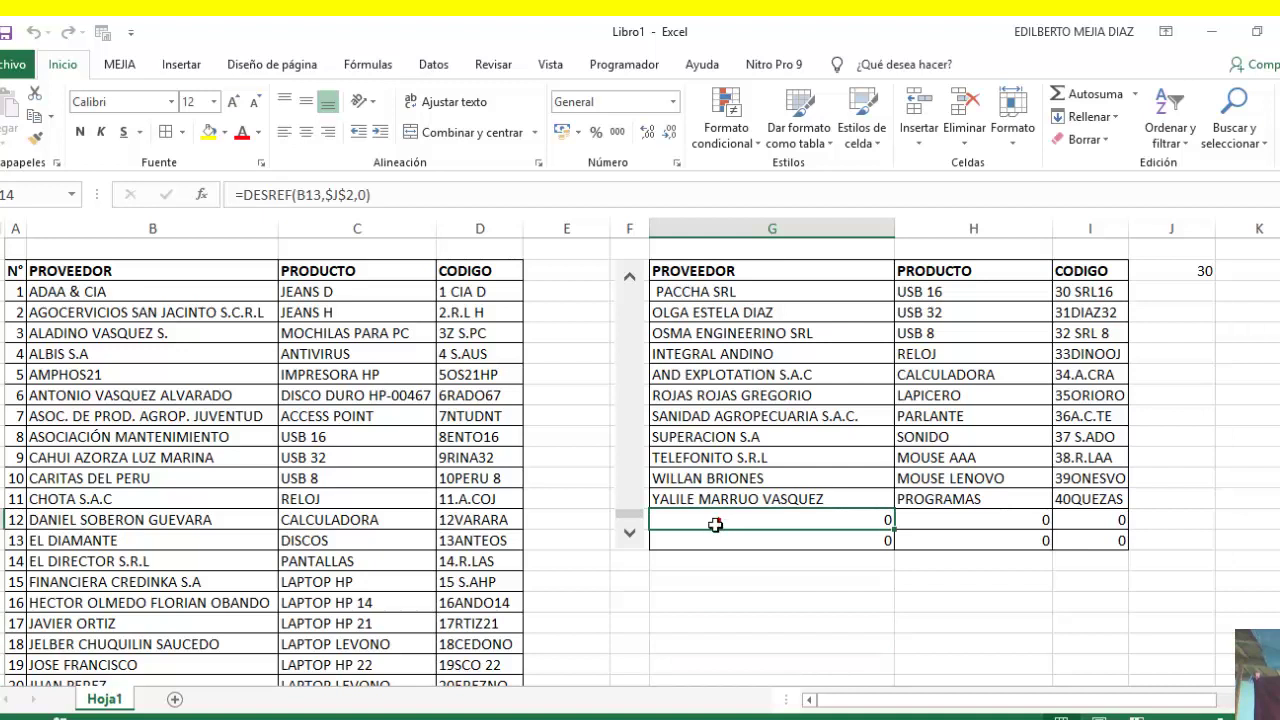
Select the two zero rows G12:I13 at the end of the copied list
{"action": "left_click", "coordinate": [838, 541]}
{"action": "left_click", "coordinate": [825, 615]}
{"action": "left_click_drag", "start_coordinate": [760, 530], "coordinate": [1086, 540]}
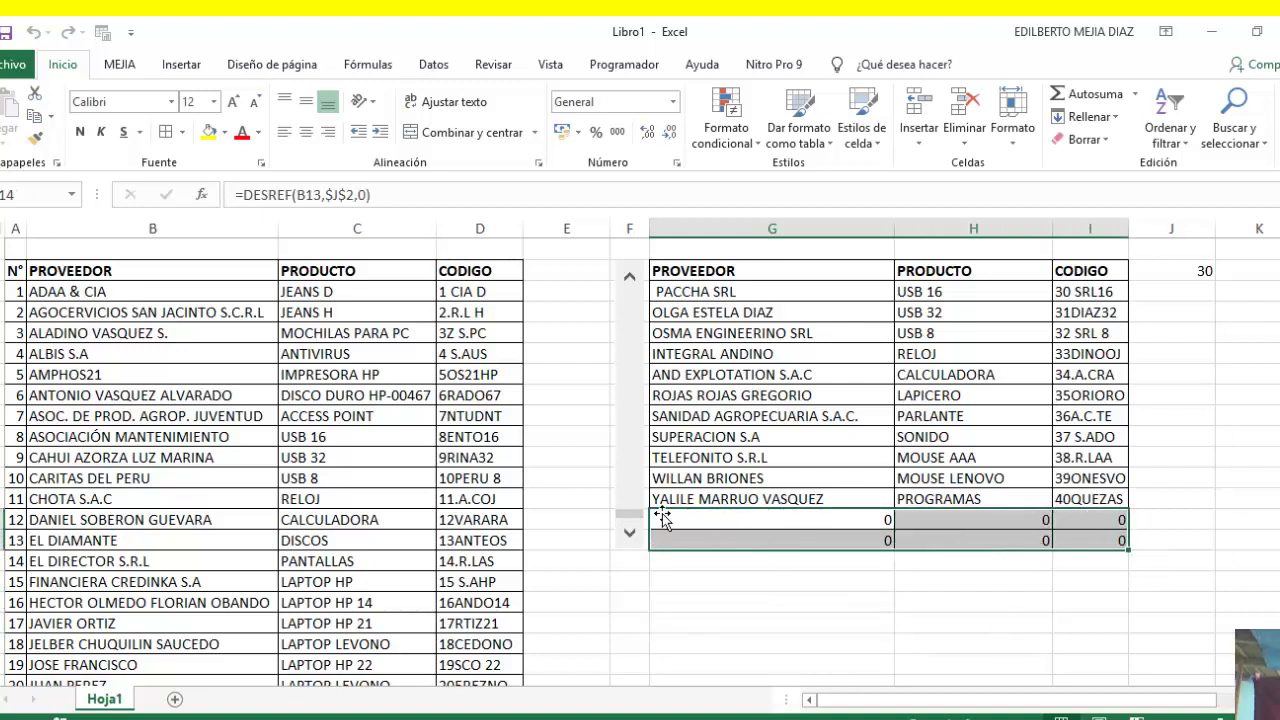
Lower the scroll bar's Valor máximo from 30 to 29 in Formato de control
{"action": "left_click", "coordinate": [638, 490], "text": "ctrl"}
{"action": "right_click", "coordinate": [638, 490]}
{"action": "left_click", "coordinate": [562, 494]}
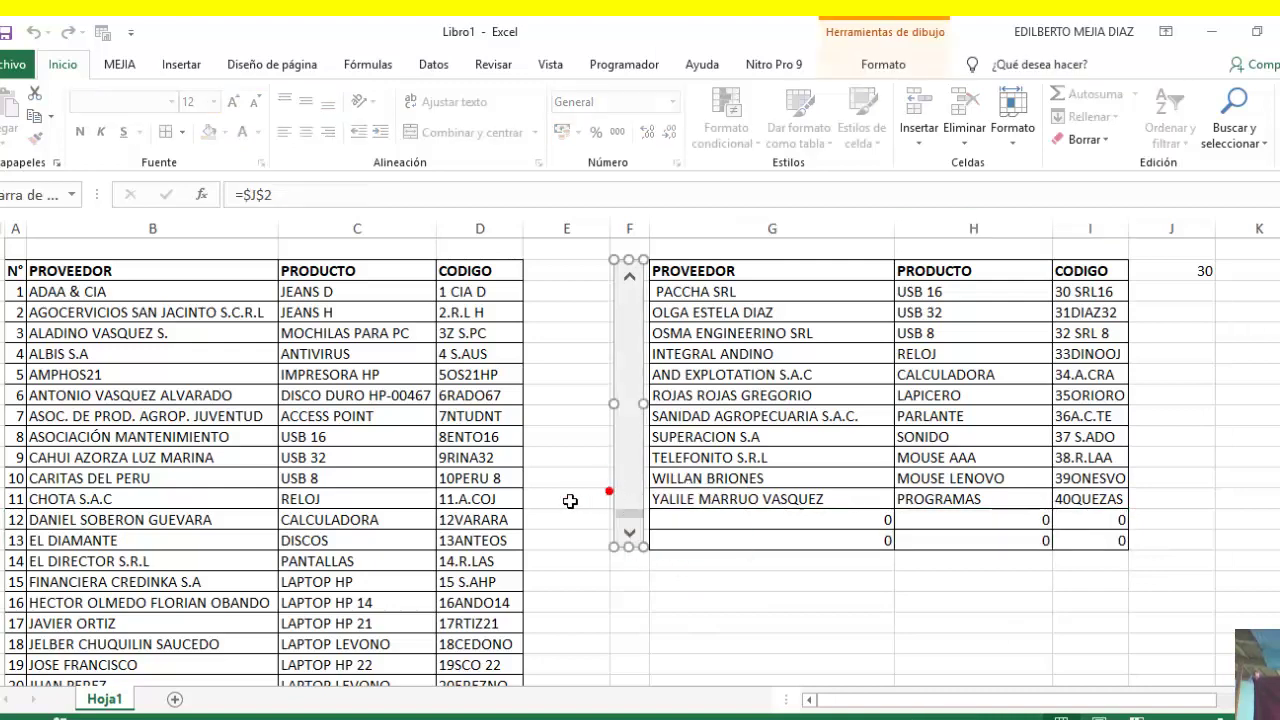
{"action": "right_click", "coordinate": [640, 490]}
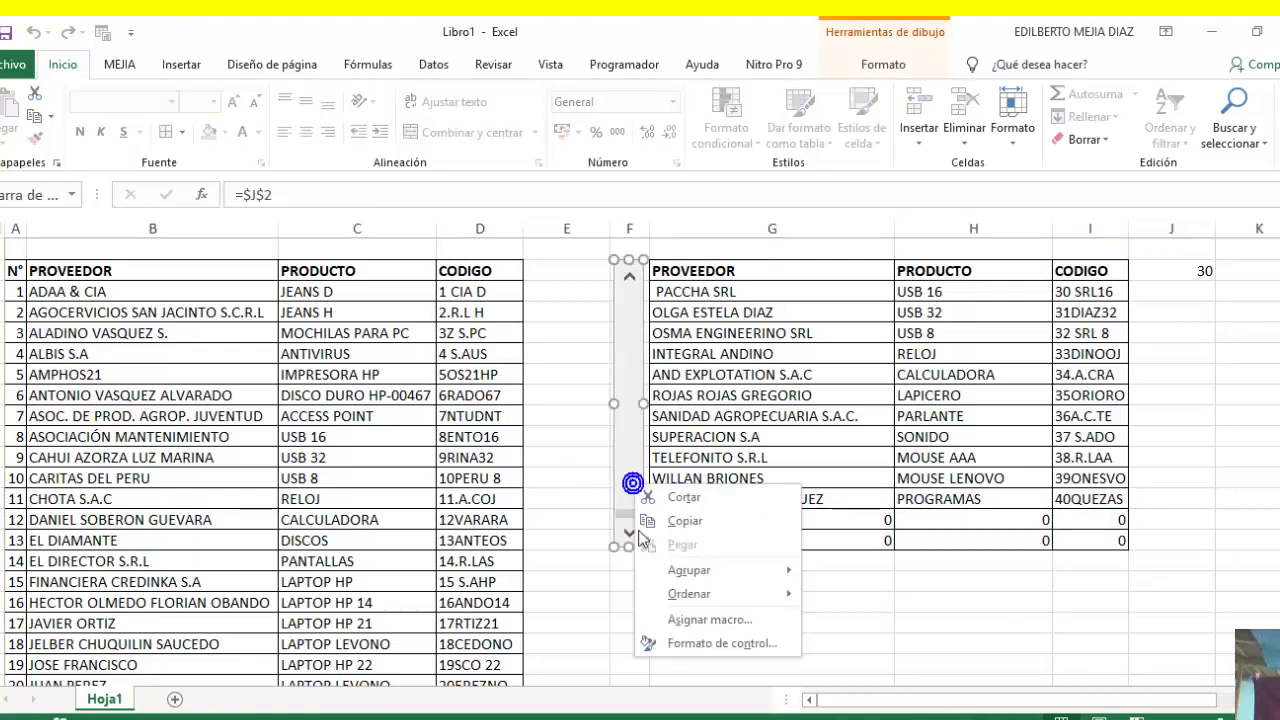
{"action": "left_click", "coordinate": [703, 645]}
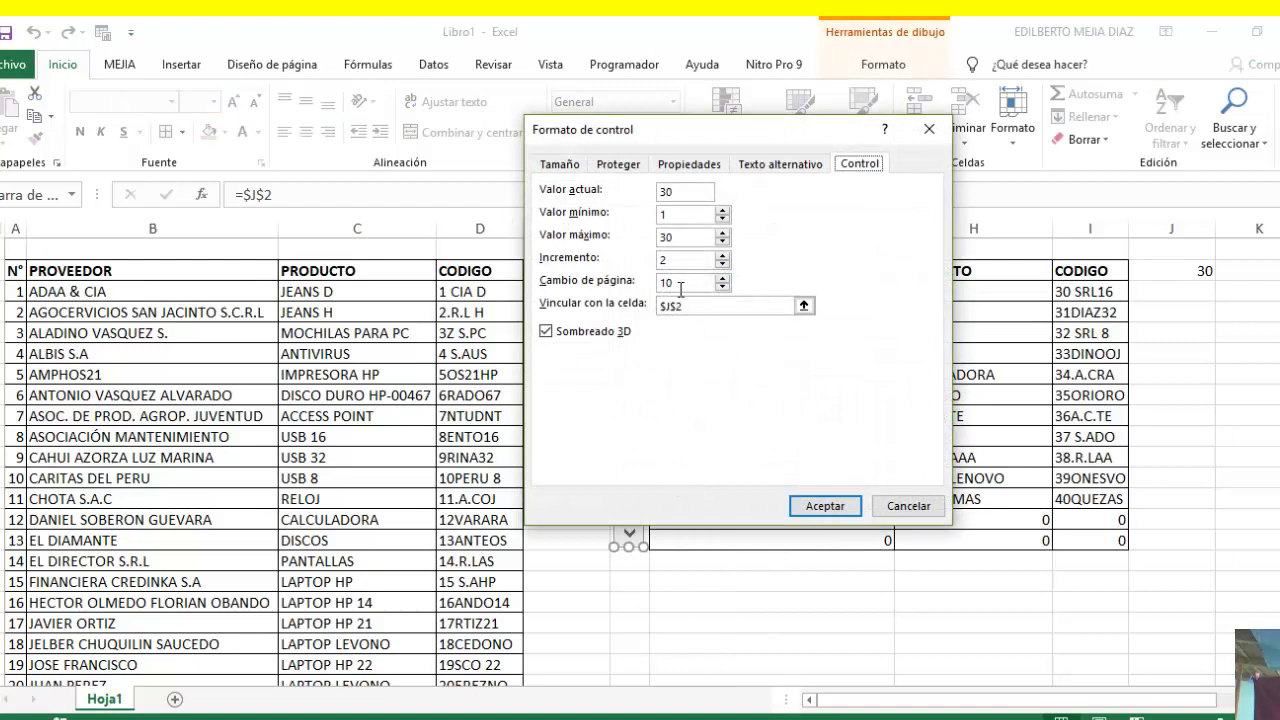
{"action": "left_click", "coordinate": [686, 240]}
{"action": "double_click", "coordinate": [672, 240]}
{"action": "type", "text": "29"}
{"action": "key", "text": "Return"}
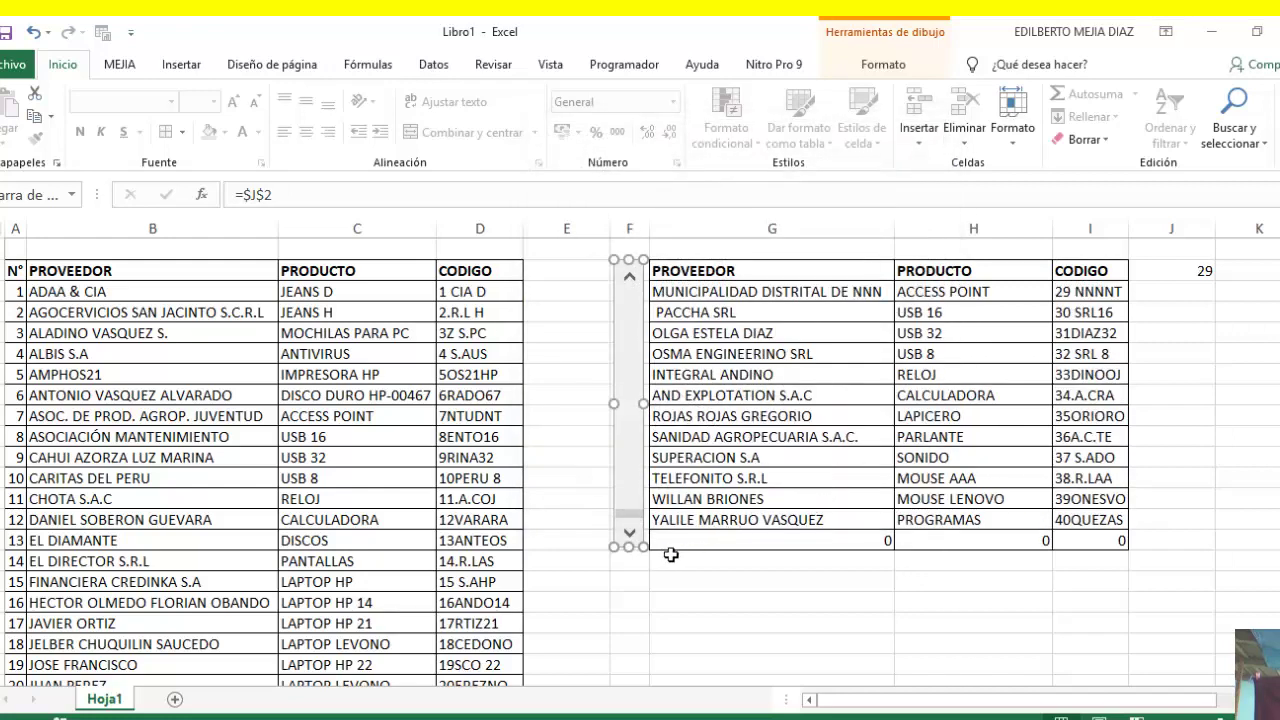
Set the scroll bar's Valor máximo to 28 so the copied list shows no zero rows
{"action": "right_click", "coordinate": [626, 426]}
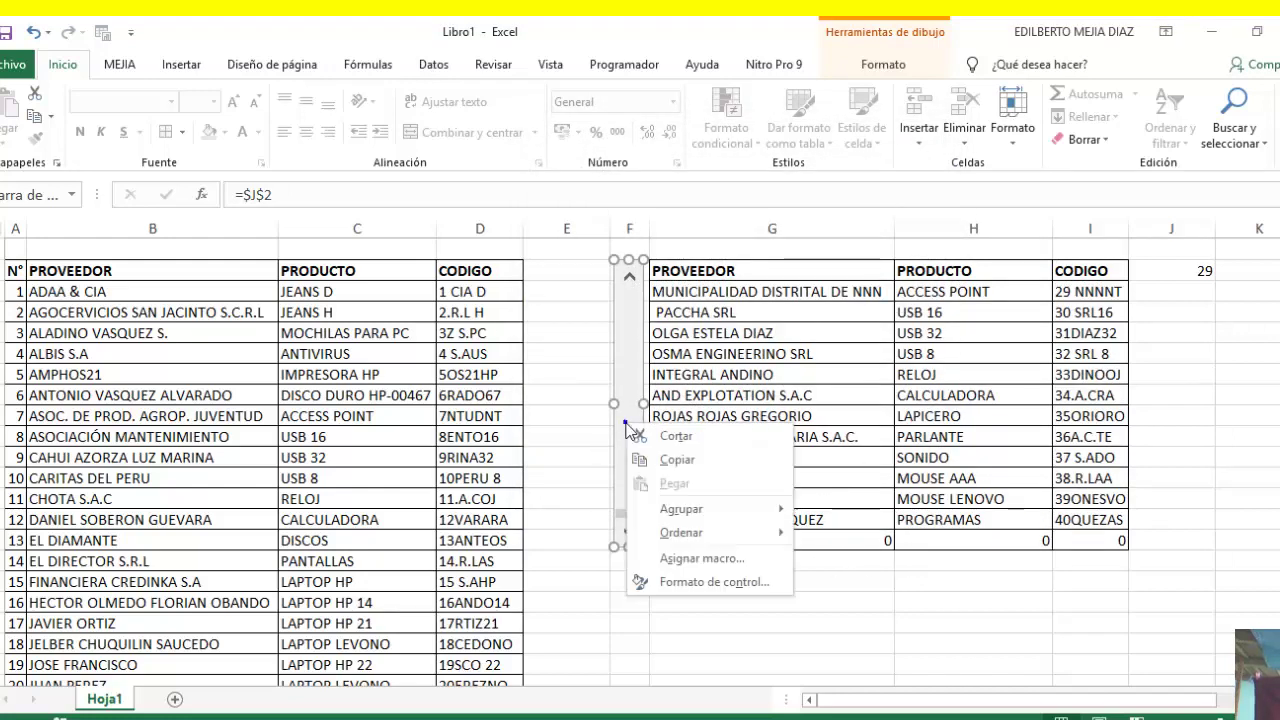
{"action": "left_click", "coordinate": [683, 562]}
{"action": "left_click", "coordinate": [843, 385]}
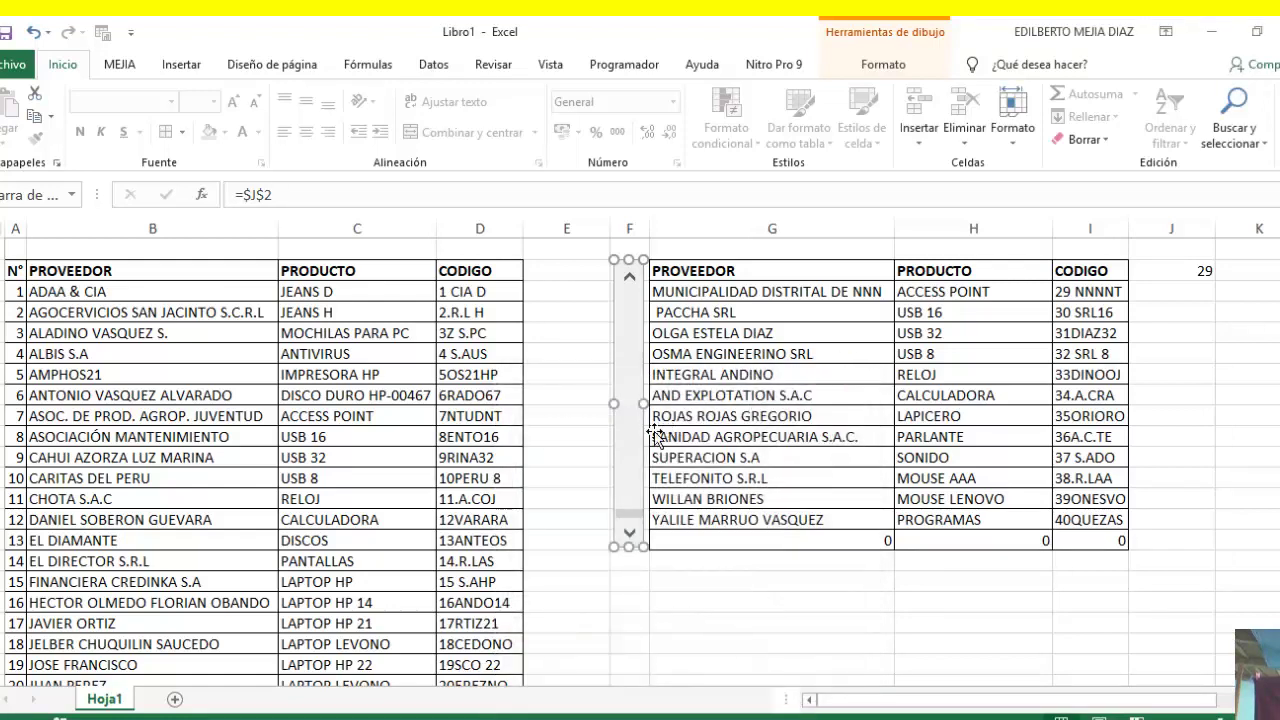
{"action": "right_click", "coordinate": [636, 424]}
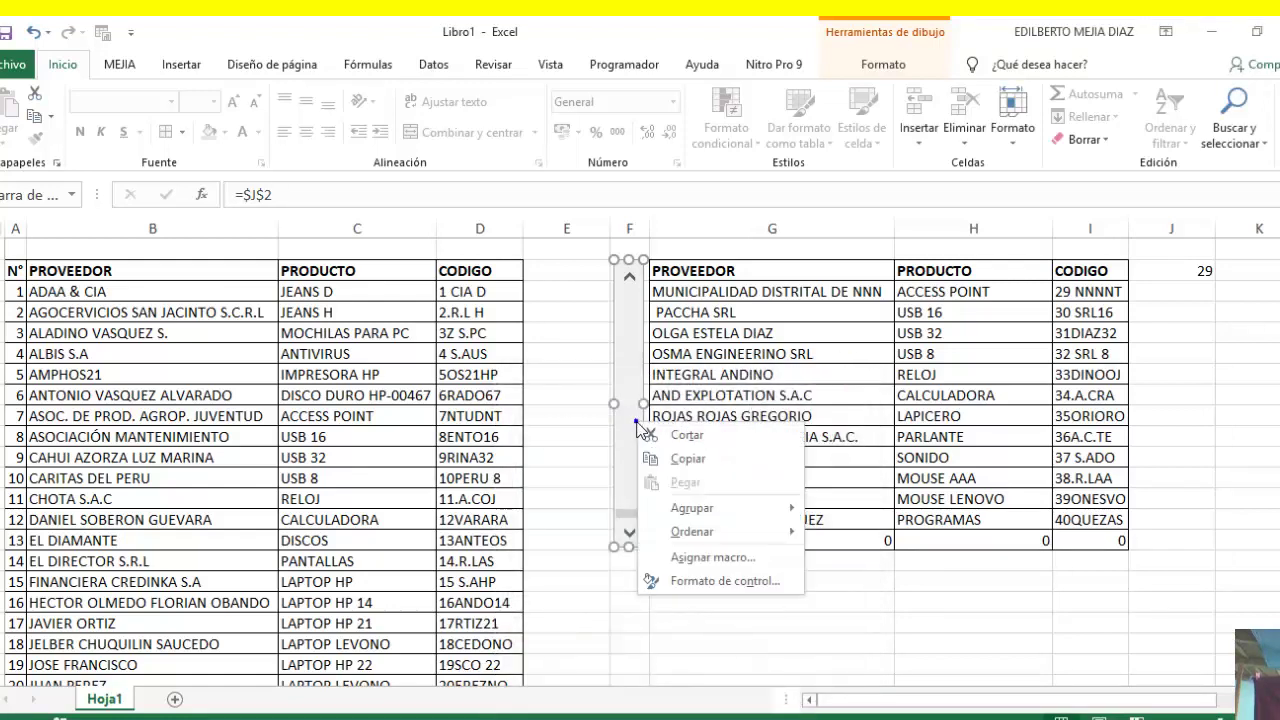
{"action": "left_click", "coordinate": [718, 582]}
{"action": "left_click", "coordinate": [698, 243]}
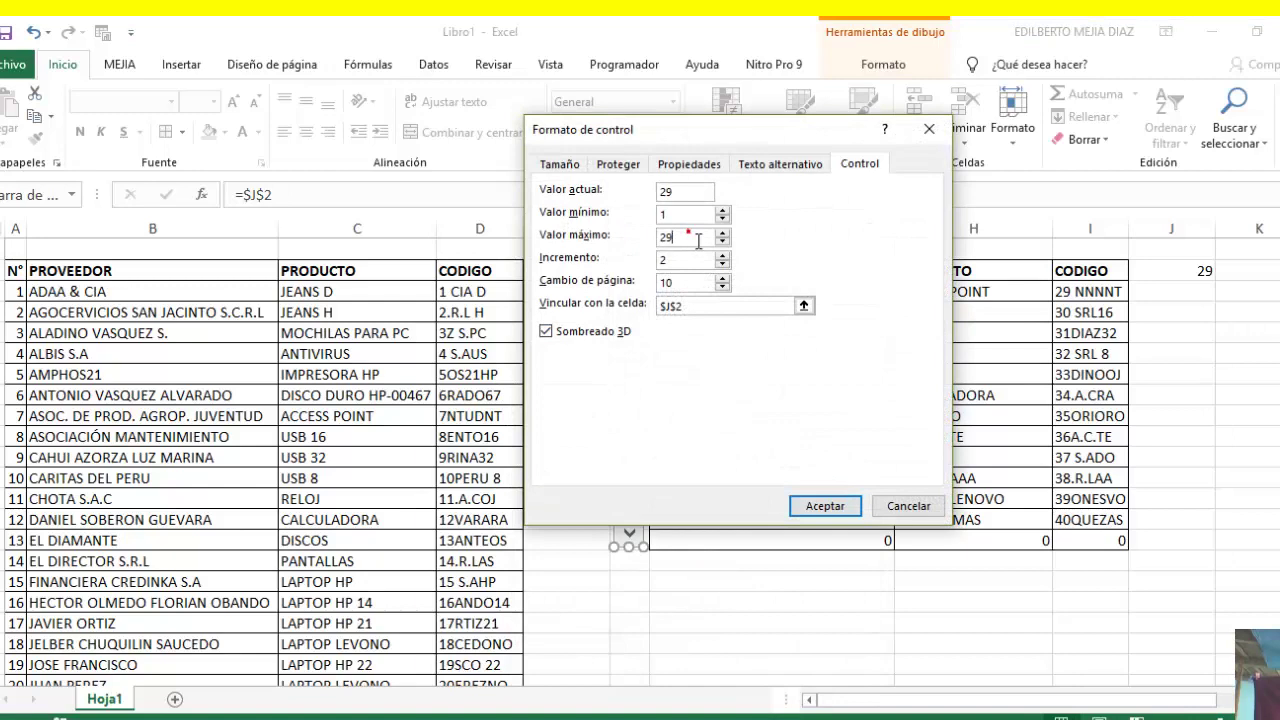
{"action": "key", "text": "BackSpace"}
{"action": "type", "text": "8"}
{"action": "left_click", "coordinate": [825, 505]}
{"action": "left_click", "coordinate": [812, 622]}
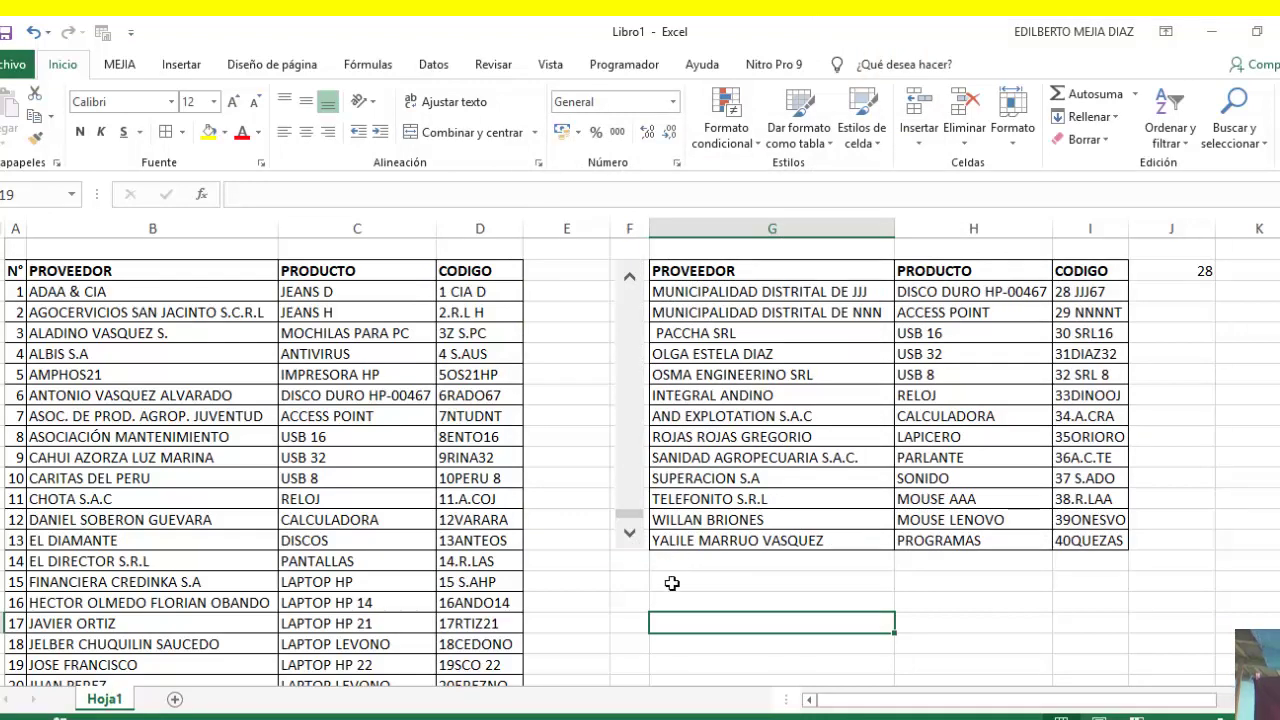
Scroll down to check row 40 of the sheet and back up
{"action": "scroll", "coordinate": [140, 574], "scroll_direction": "down", "scroll_amount": 3}
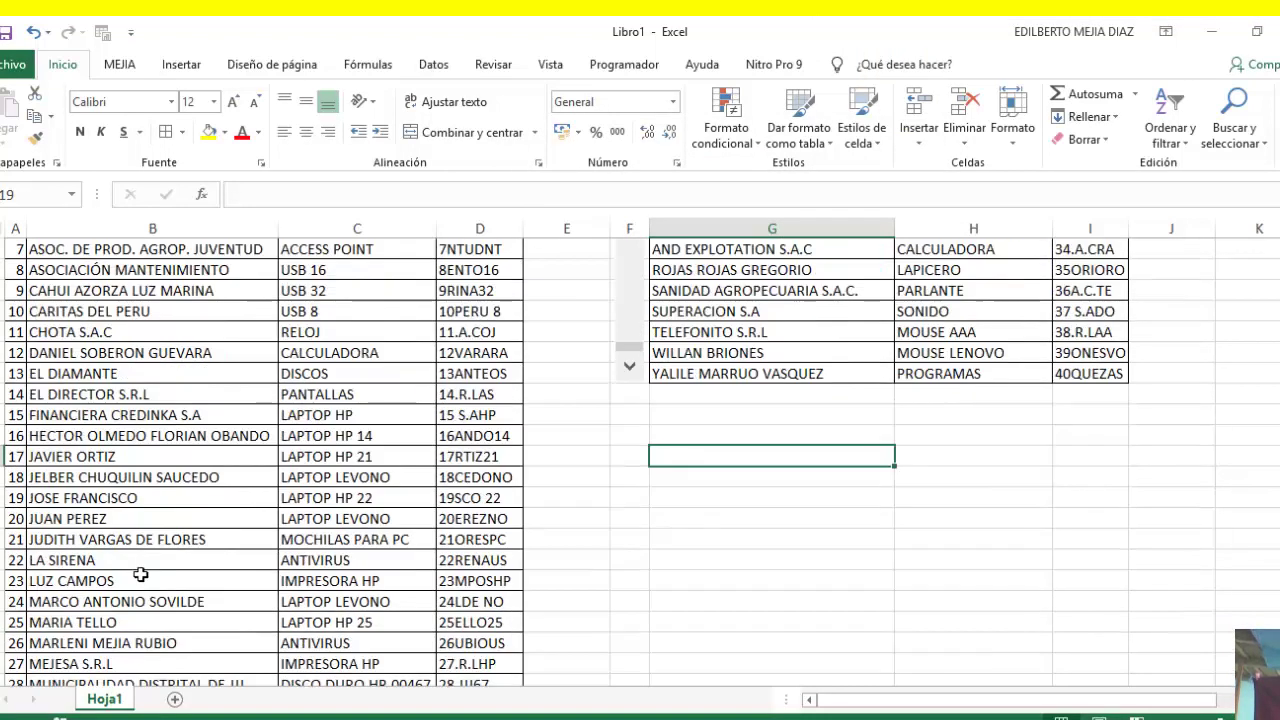
{"action": "scroll", "coordinate": [131, 591], "scroll_direction": "down", "scroll_amount": 5}
{"action": "scroll", "coordinate": [95, 580], "scroll_direction": "down", "scroll_amount": 5}
{"action": "scroll", "coordinate": [99, 384], "scroll_direction": "up", "scroll_amount": 2}
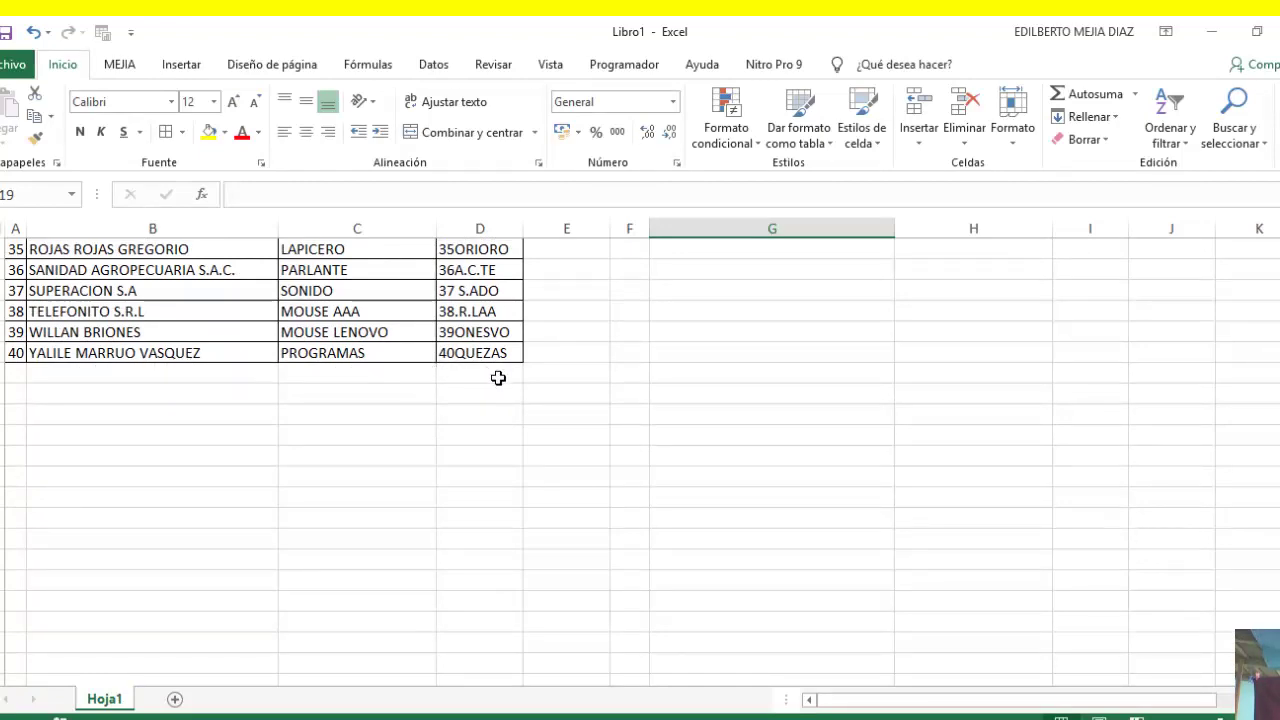
{"action": "scroll", "coordinate": [654, 469], "scroll_direction": "up", "scroll_amount": 6}
{"action": "scroll", "coordinate": [811, 590], "scroll_direction": "up", "scroll_amount": 6}
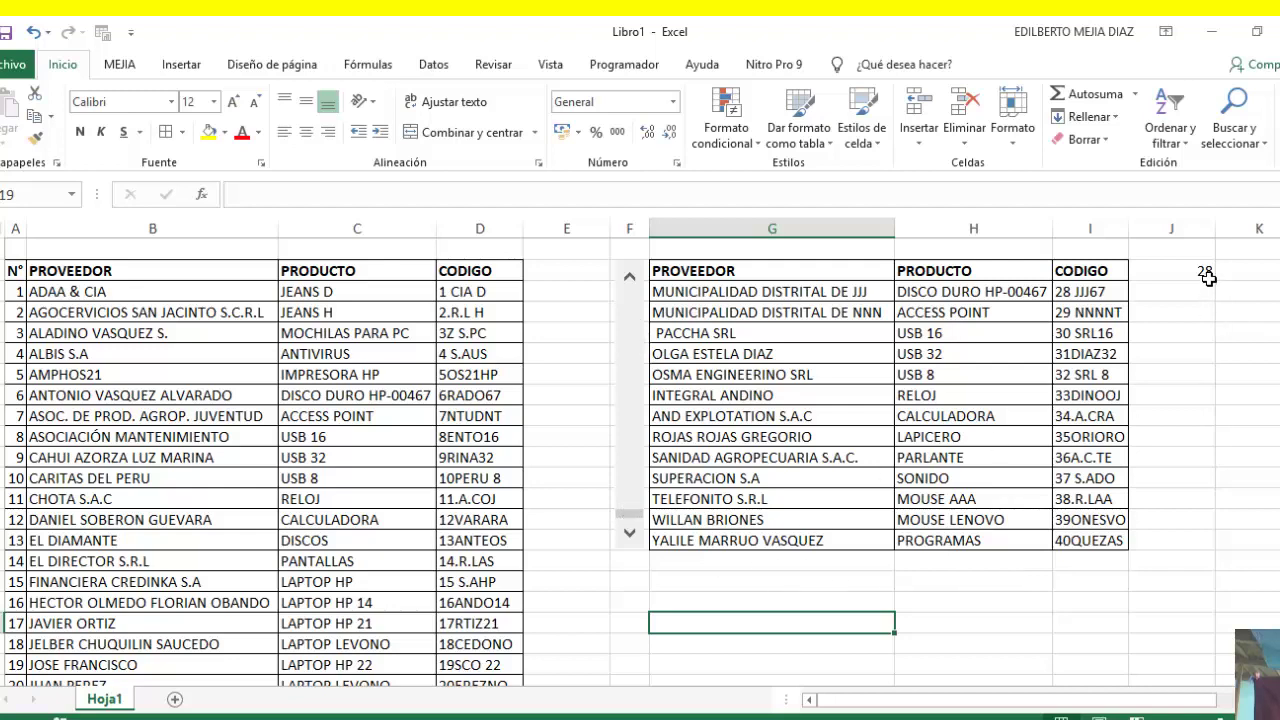
Move the scroll bar back to ADAA & CIA, then partway down to position 7
{"action": "left_click", "coordinate": [630, 285]}
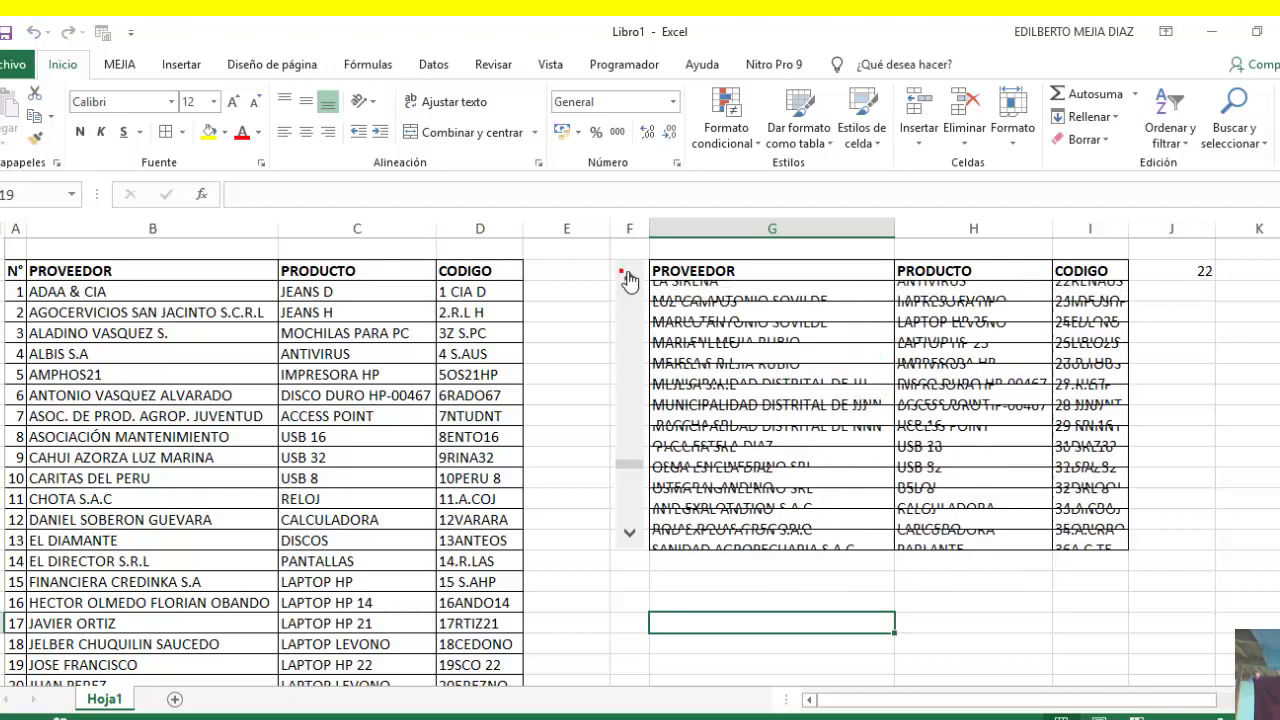
{"action": "left_click_drag", "start_coordinate": [627, 278], "coordinate": [625, 281]}
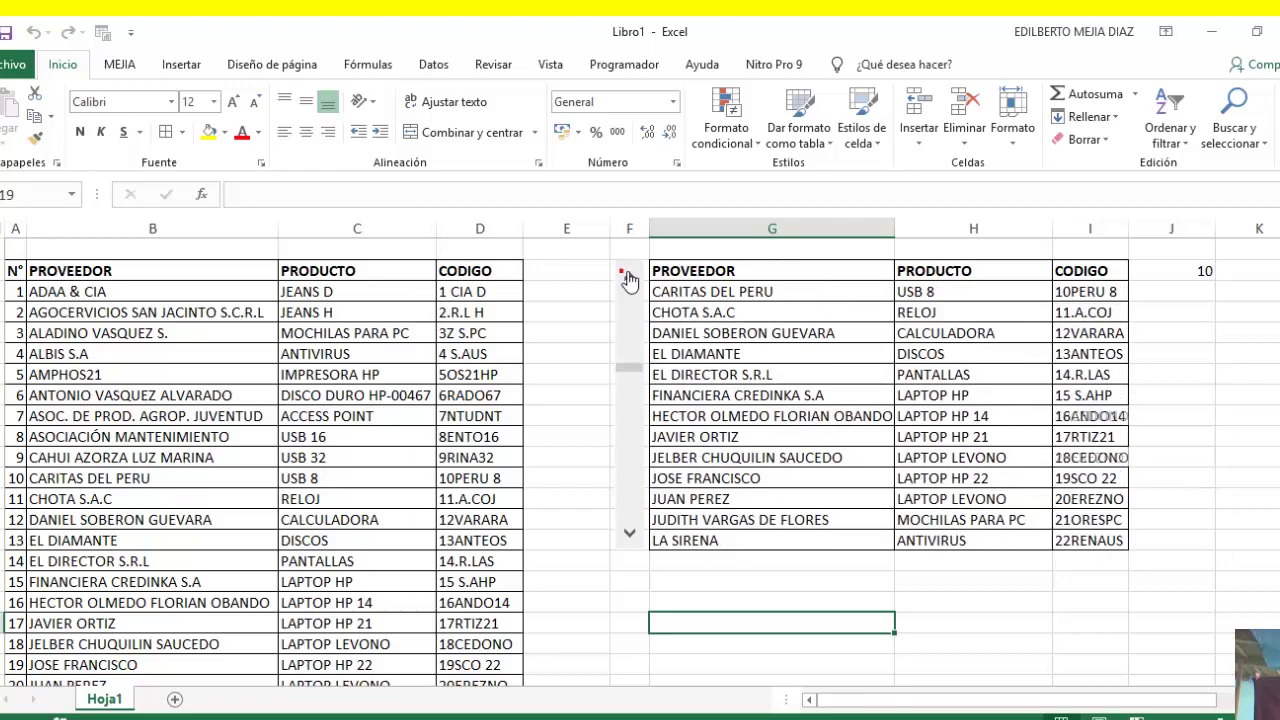
{"action": "left_click", "coordinate": [627, 280]}
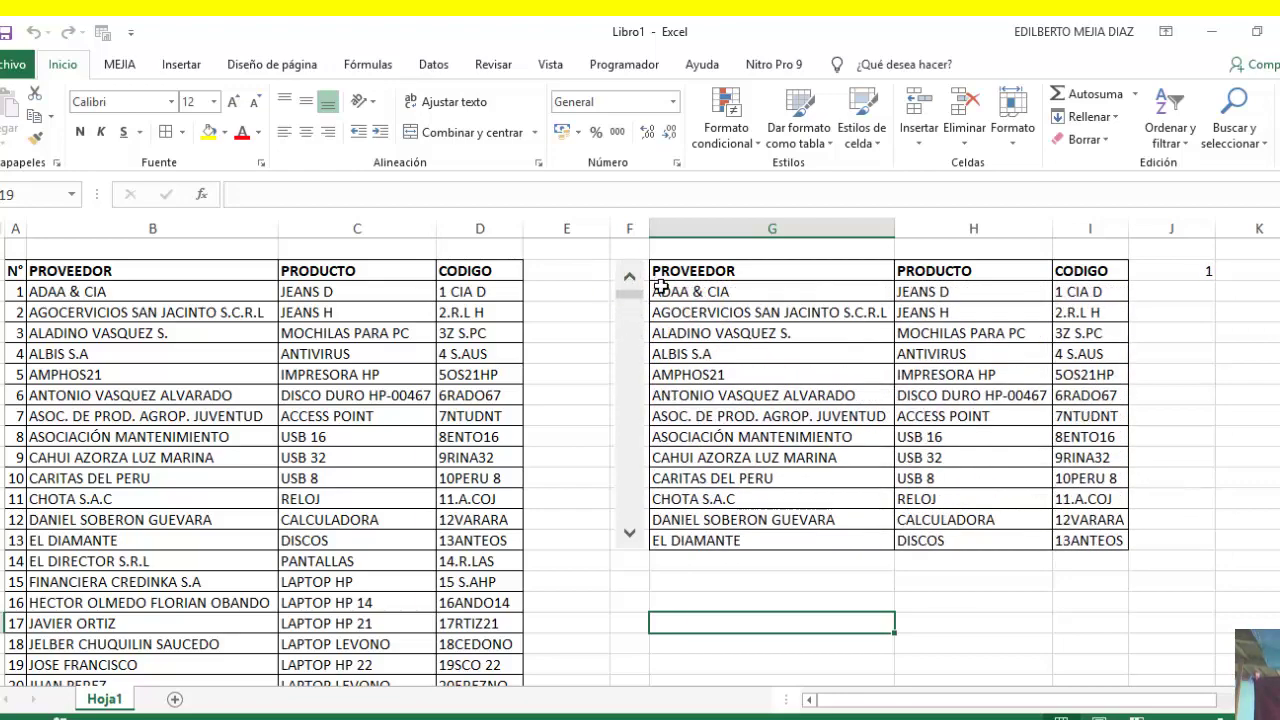
{"action": "mouse_move", "coordinate": [636, 318]}
{"action": "left_mouse_down"}
{"action": "mouse_move", "coordinate": [630, 466]}
{"action": "mouse_move", "coordinate": [632, 350]}
{"action": "left_mouse_up"}
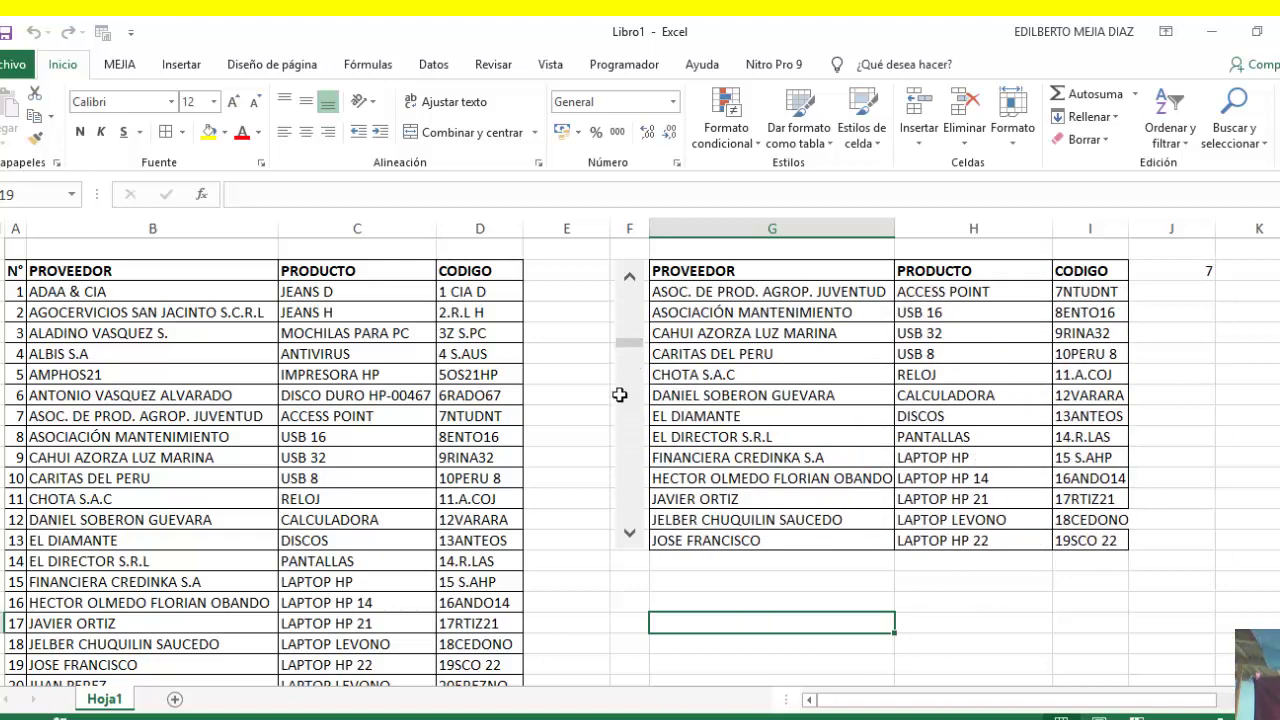